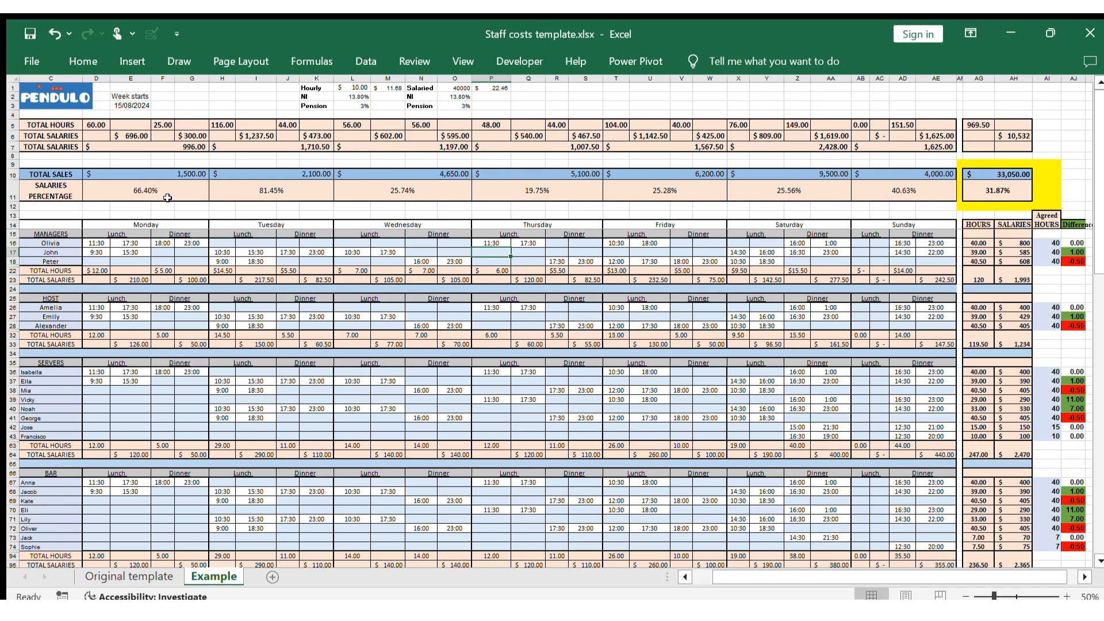
- Examine Monday's total hours, total salaries, salaries percentage and total sales in the Example sheet's summary
{"action": "left_click", "coordinate": [93, 124]}
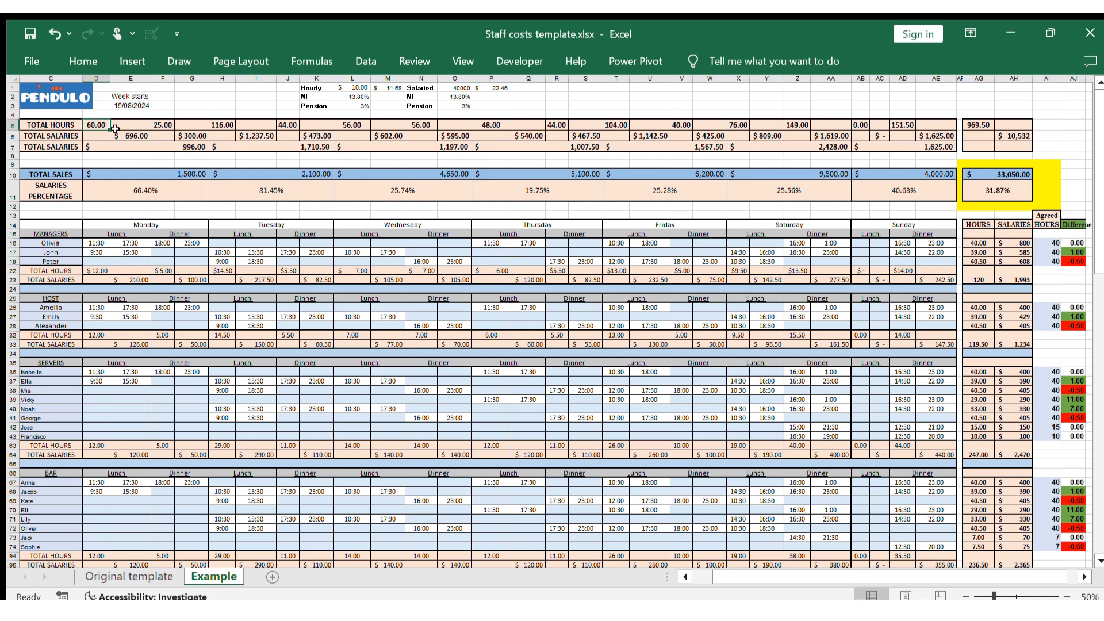
{"action": "left_click", "coordinate": [164, 123]}
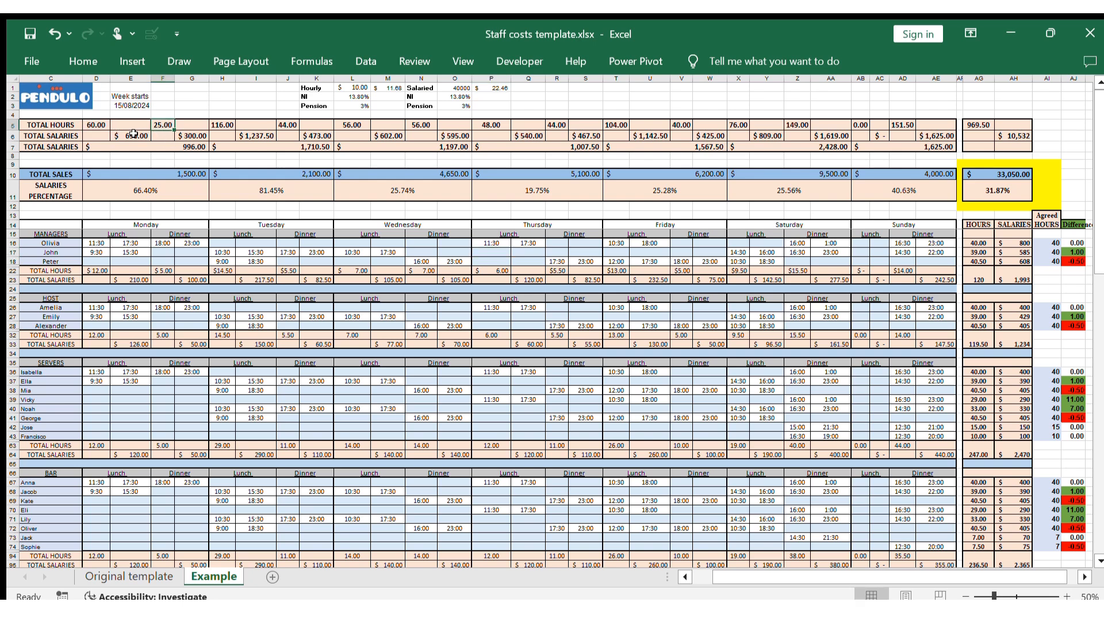
{"action": "left_click", "coordinate": [134, 134]}
{"action": "left_click", "coordinate": [193, 134]}
{"action": "left_click", "coordinate": [185, 145]}
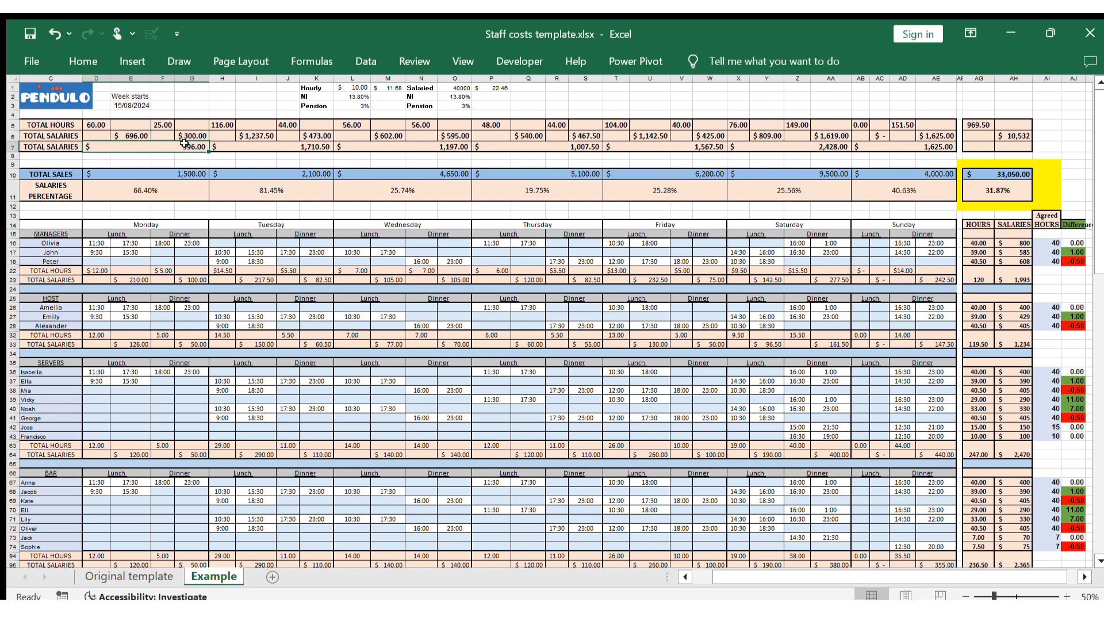
{"action": "left_click", "coordinate": [124, 190]}
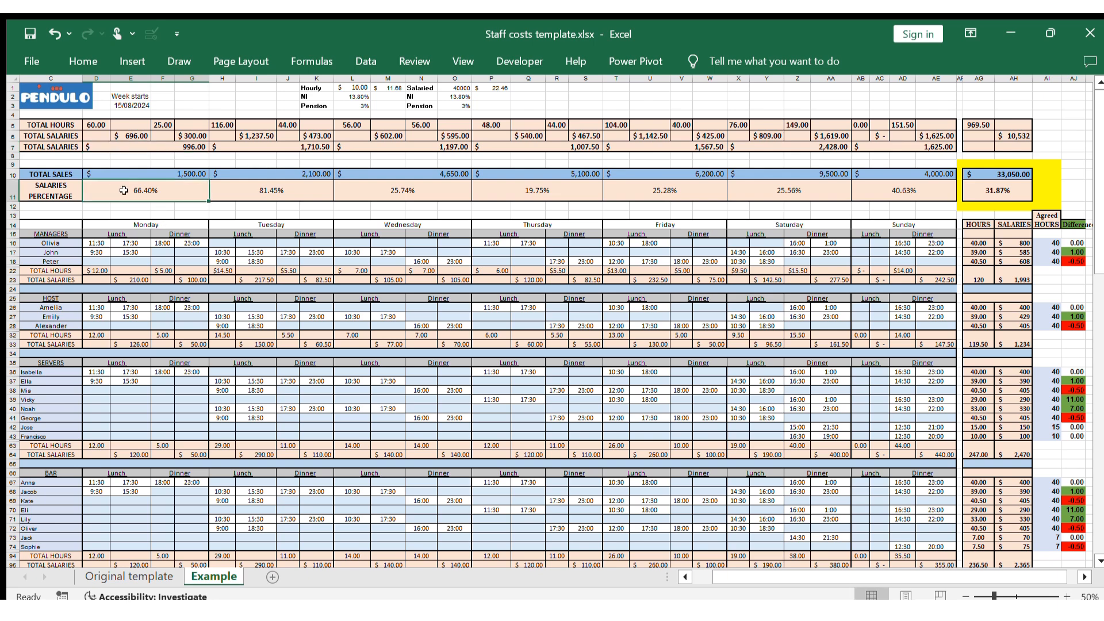
{"action": "left_click", "coordinate": [144, 172]}
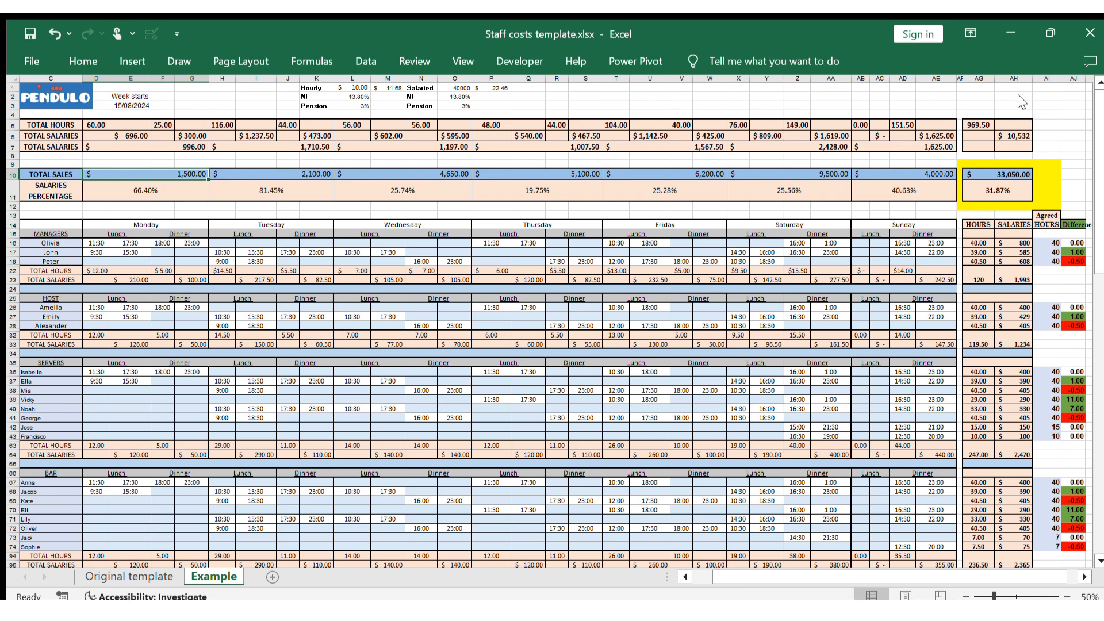
{"action": "left_click", "coordinate": [492, 253]}
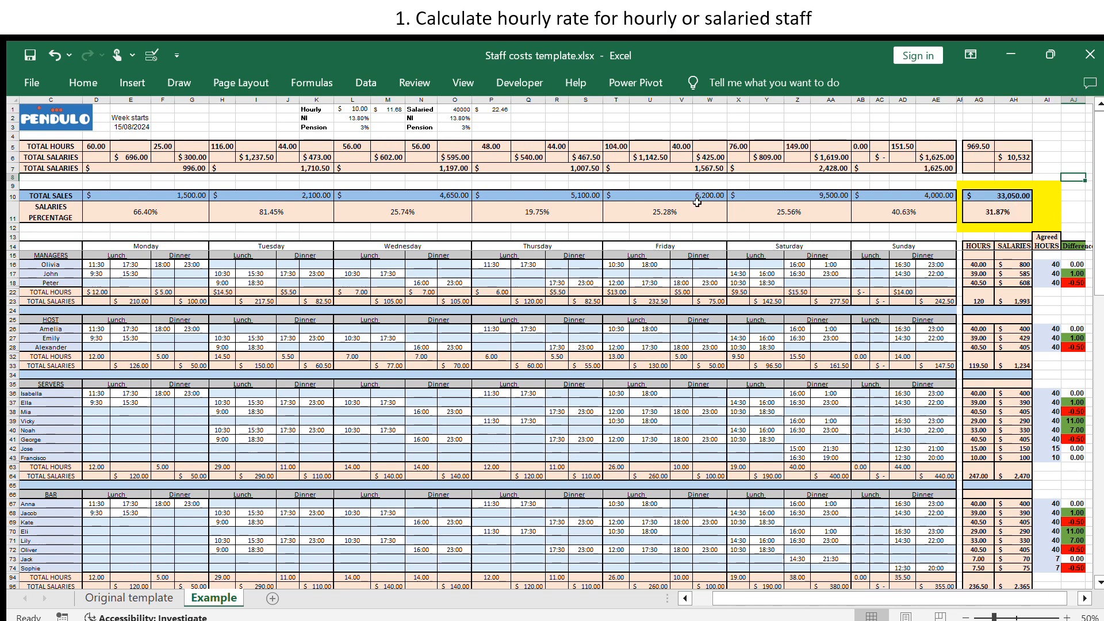
- Switch to the Original template sheet and widen column N to fit its contents
{"action": "left_click", "coordinate": [109, 598]}
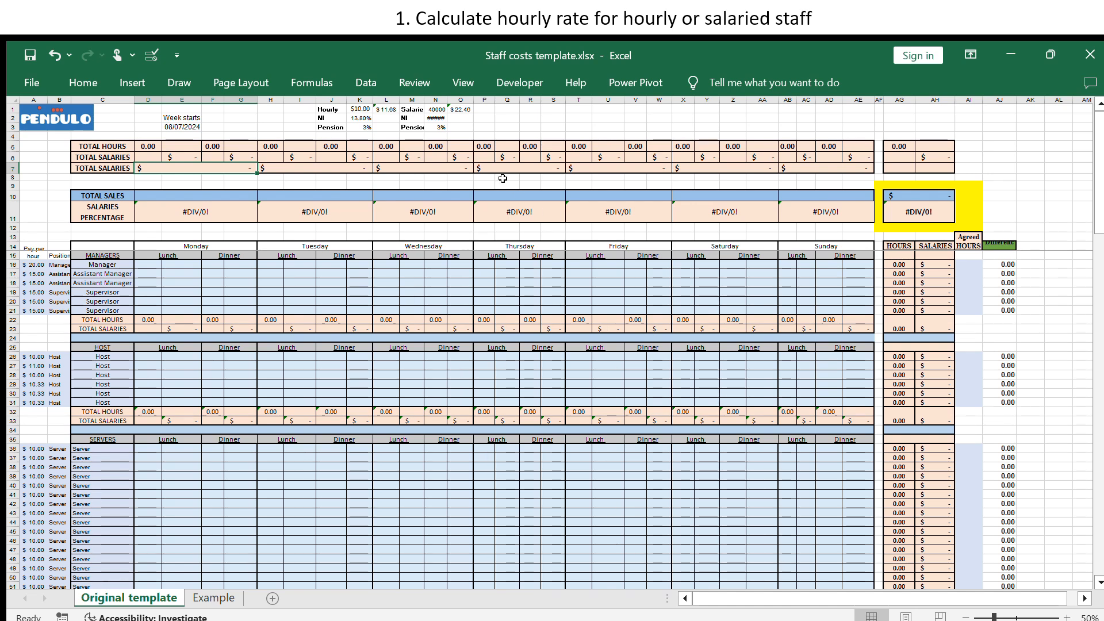
{"action": "double_click", "coordinate": [448, 100]}
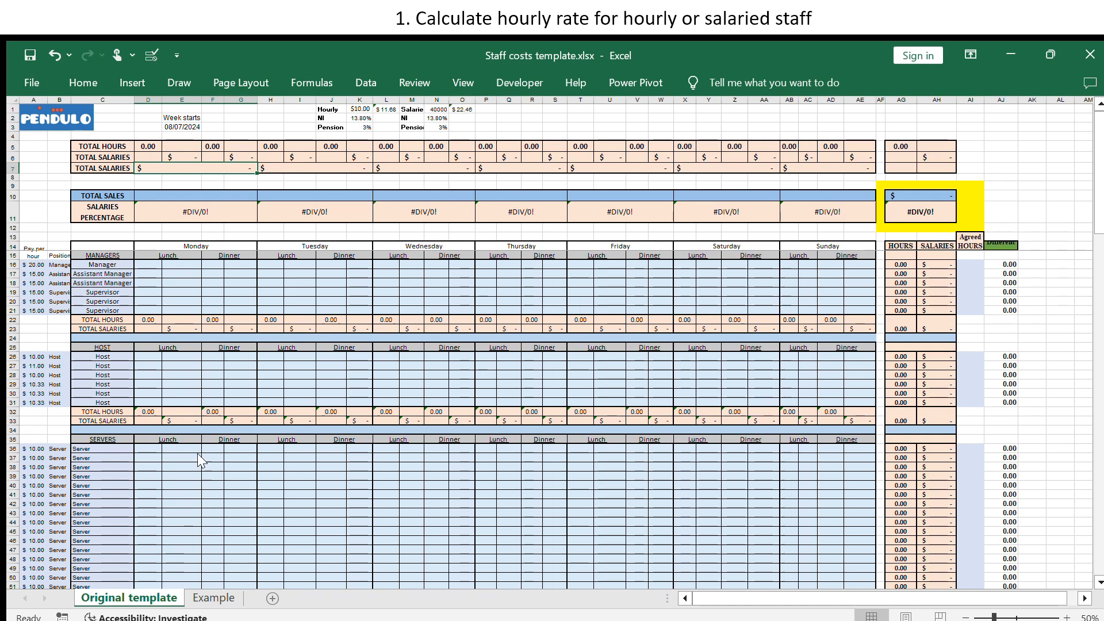
- Duplicate the Original template sheet and name the copy 150724
{"action": "left_click", "coordinate": [210, 578]}
{"action": "double_click", "coordinate": [161, 600]}
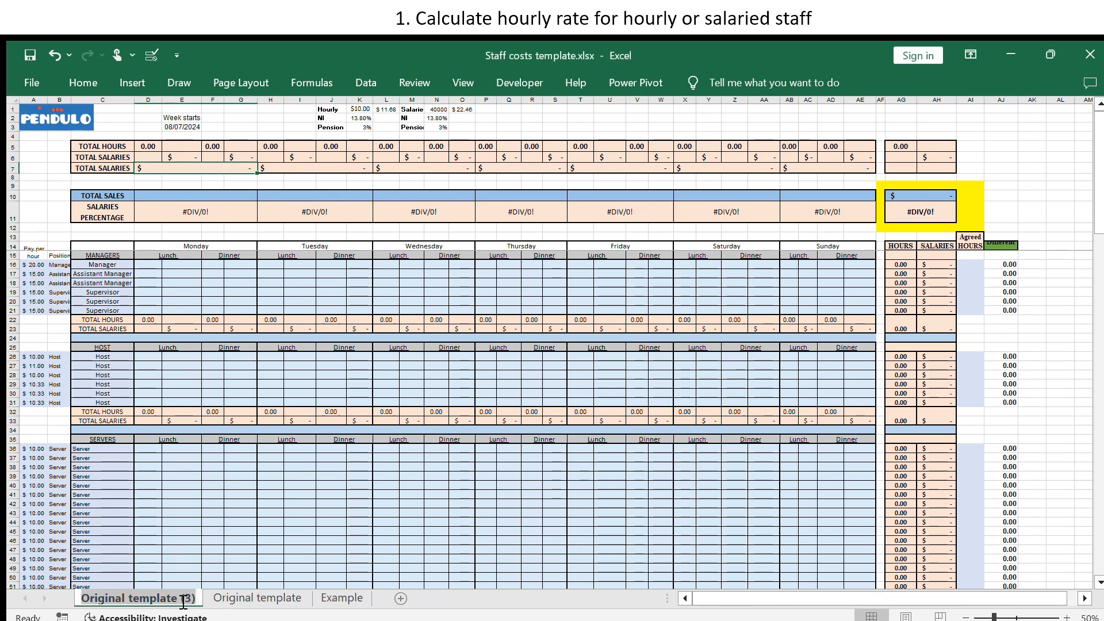
{"action": "type", "text": "1507"}
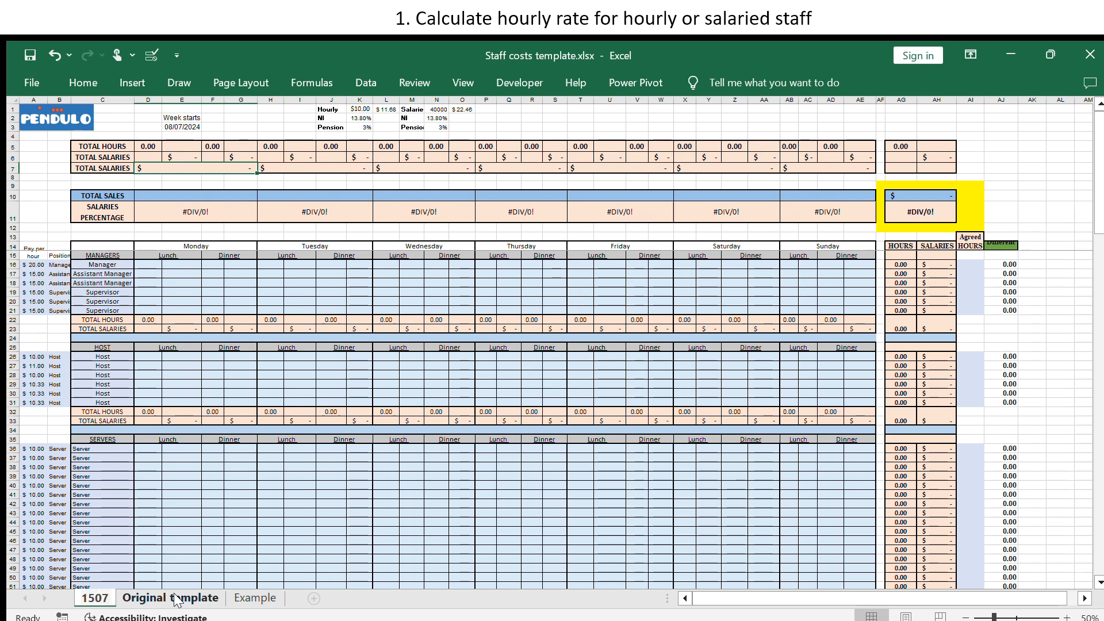
{"action": "type", "text": "24"}
{"action": "key", "text": "Return"}
{"action": "left_click", "coordinate": [213, 522]}
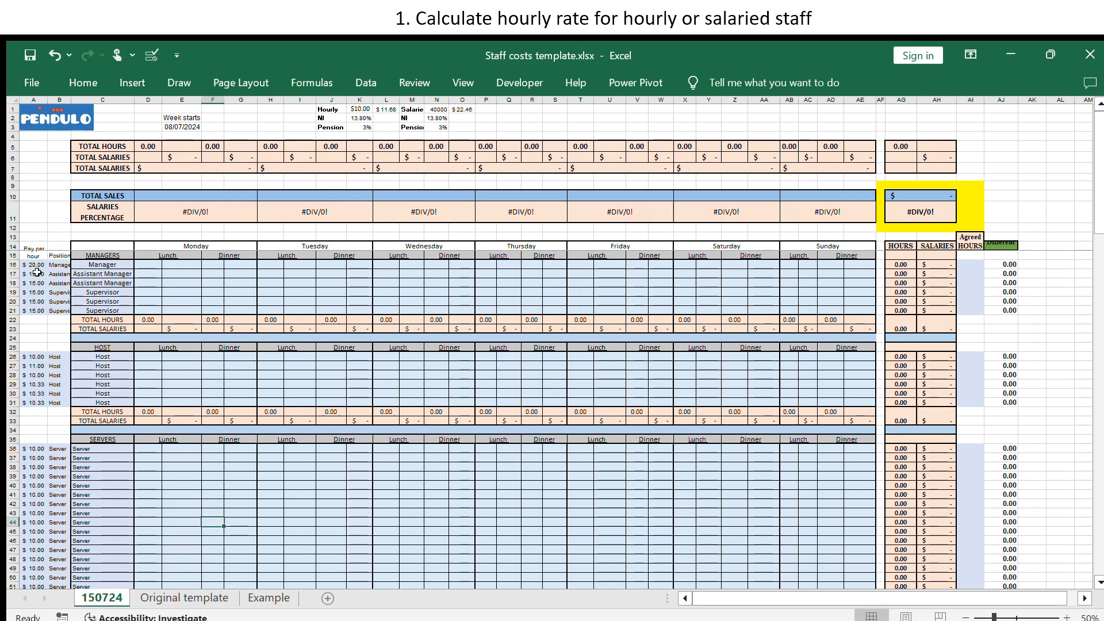
- Examine the pay per hour column for the manager, assistant manager and supervisor rows
{"action": "left_click", "coordinate": [34, 101]}
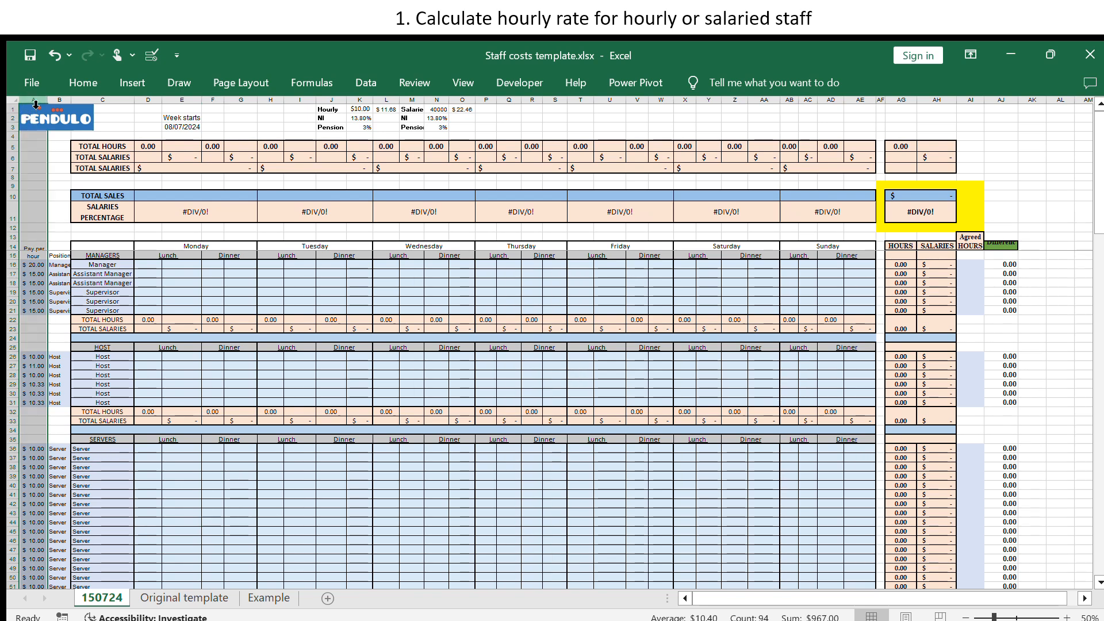
{"action": "left_click", "coordinate": [35, 264]}
{"action": "left_click", "coordinate": [34, 273]}
{"action": "left_click", "coordinate": [33, 281]}
{"action": "left_click", "coordinate": [35, 300]}
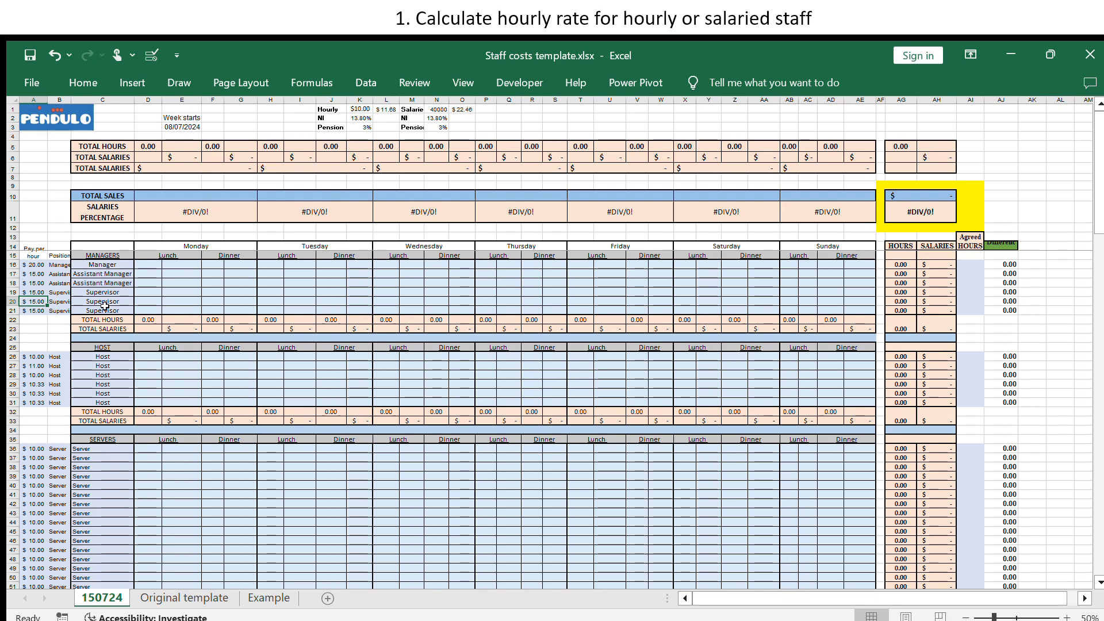
- Replace the Manager placeholder in C16 with the manager's first name
{"action": "scroll", "coordinate": [112, 329], "scroll_direction": "up", "scroll_amount": 3, "text": "ctrl"}
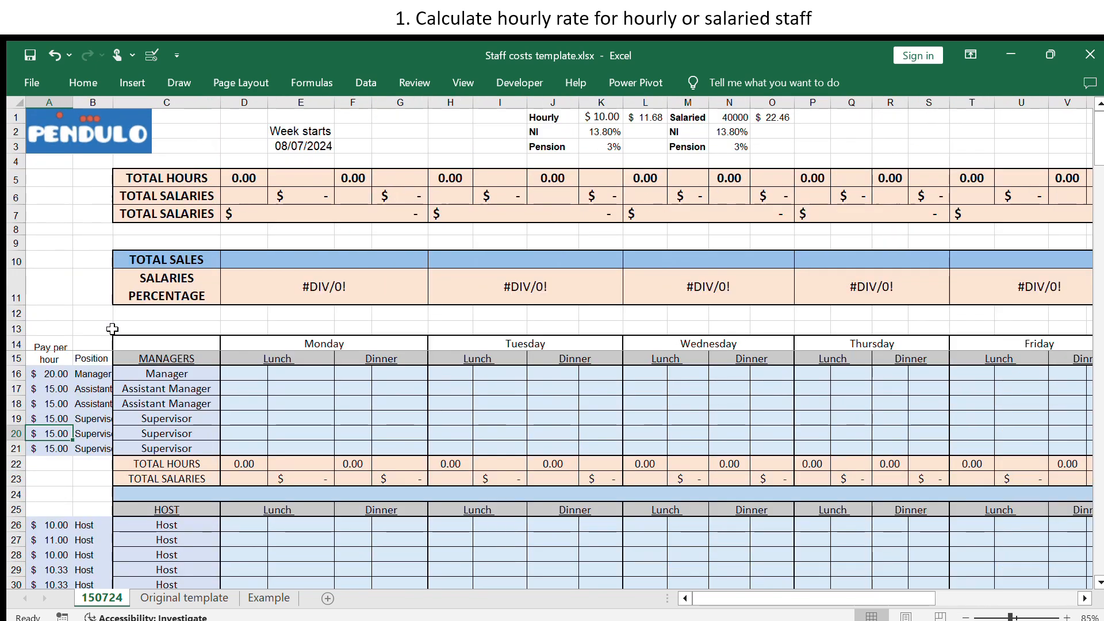
{"action": "scroll", "coordinate": [113, 329], "scroll_direction": "up", "scroll_amount": 1, "text": "ctrl"}
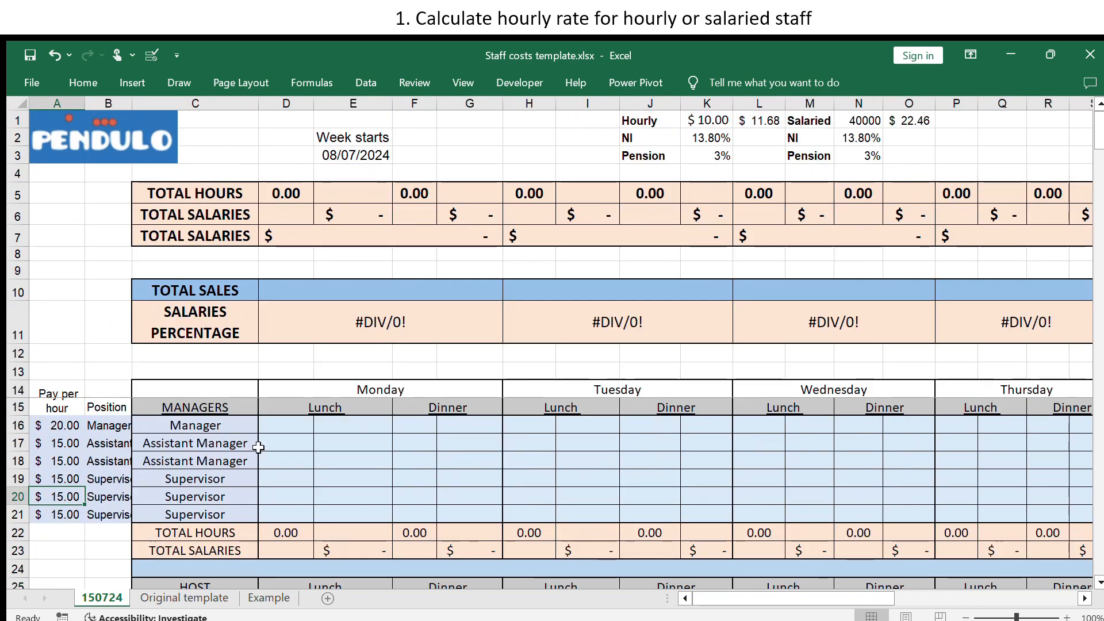
{"action": "left_click", "coordinate": [176, 424]}
{"action": "type", "text": "Jo"}
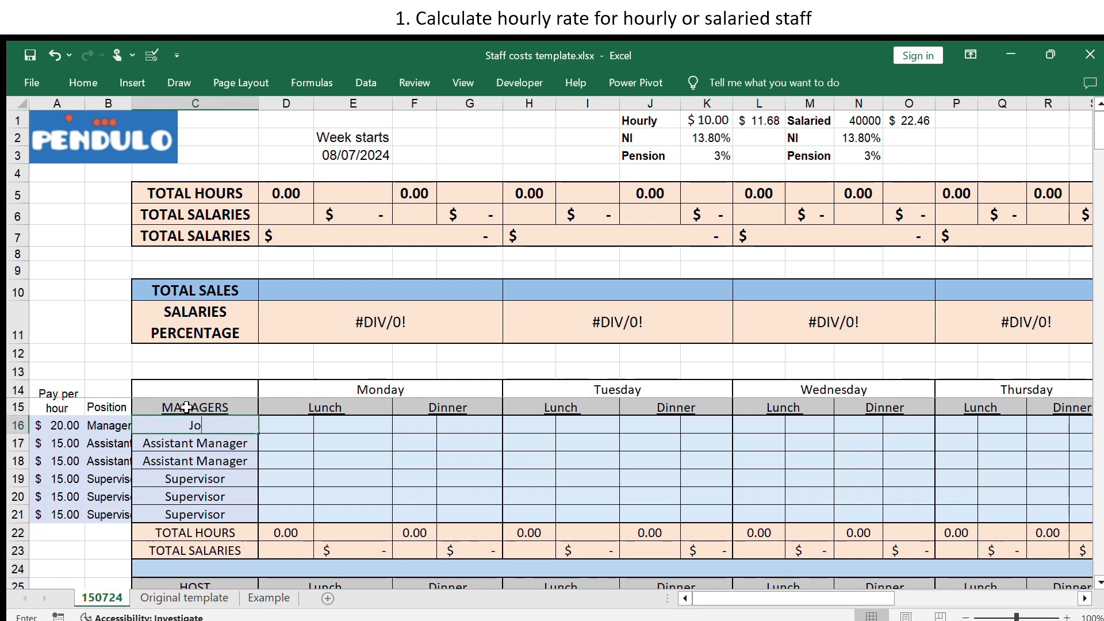
{"action": "type", "text": "hn"}
{"action": "key", "text": "Return"}
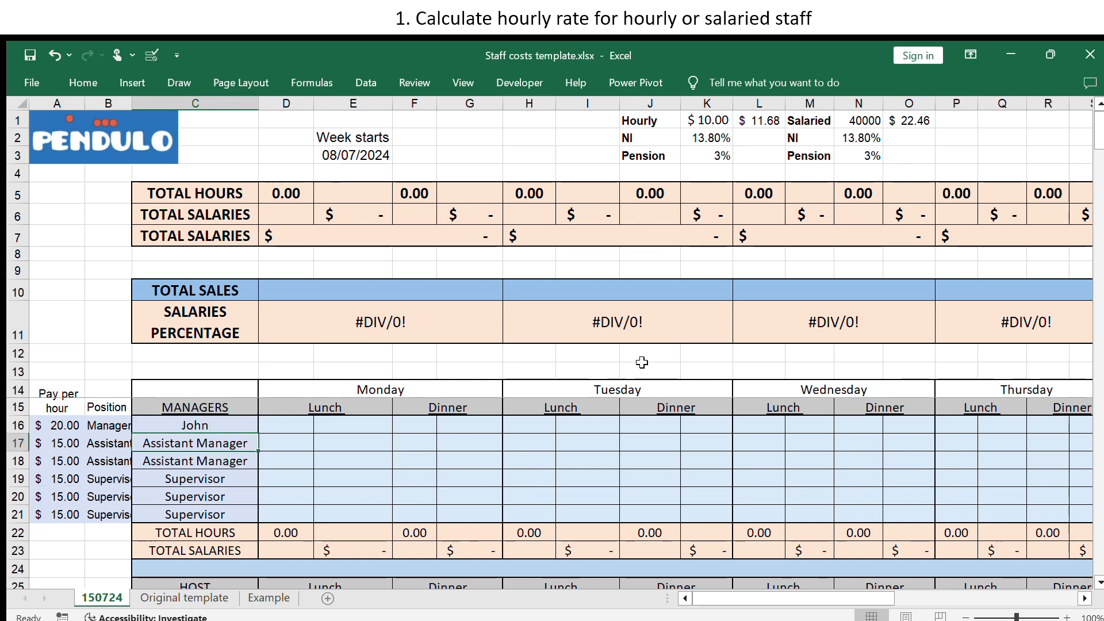
- Set the hourly staff calculator to an hourly rate of $18 and an NI rate of 15%
{"action": "left_click", "coordinate": [712, 120]}
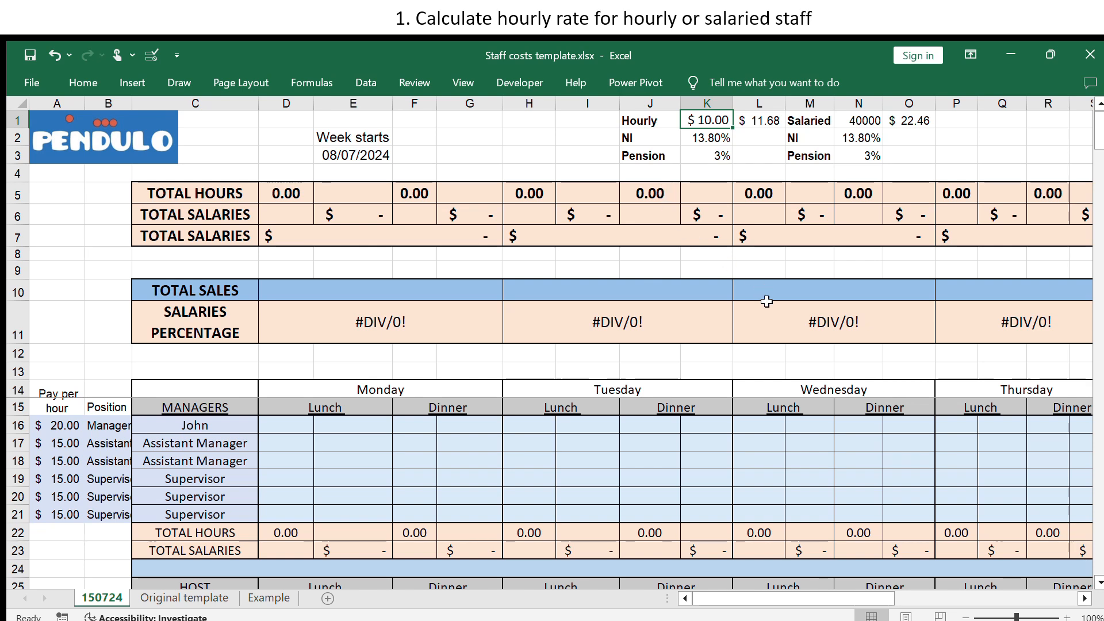
{"action": "type", "text": "18"}
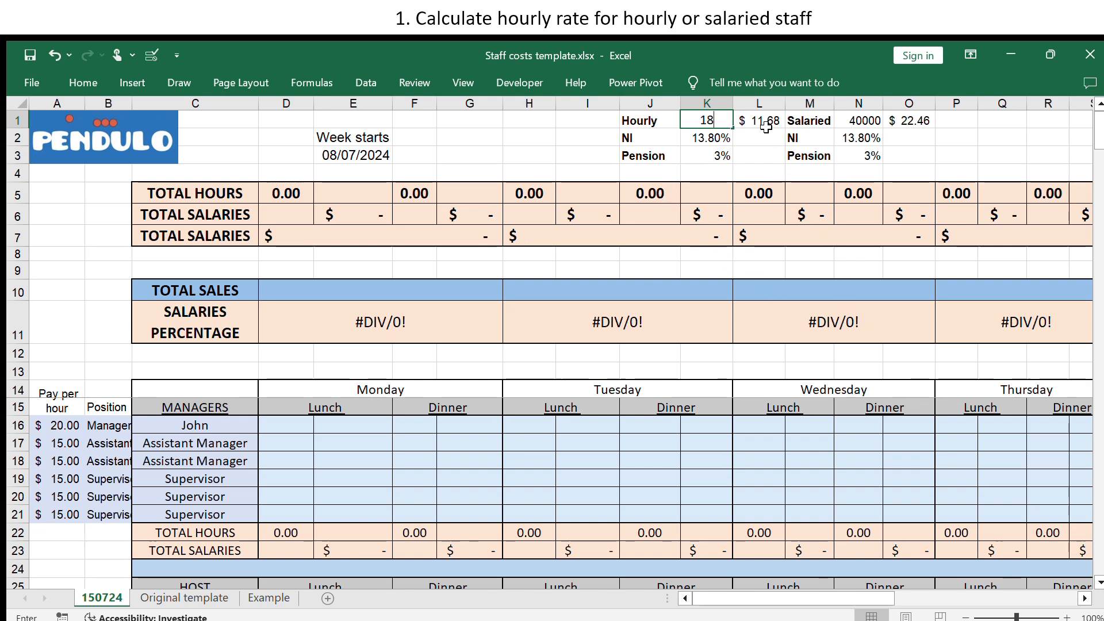
{"action": "key", "text": "Return"}
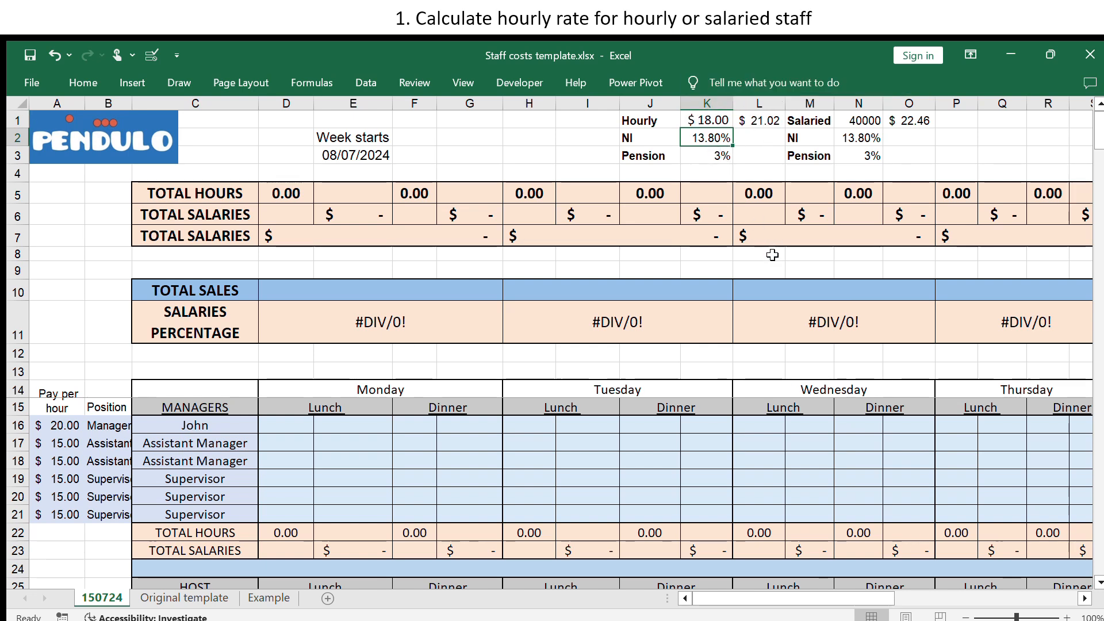
{"action": "type", "text": "15"}
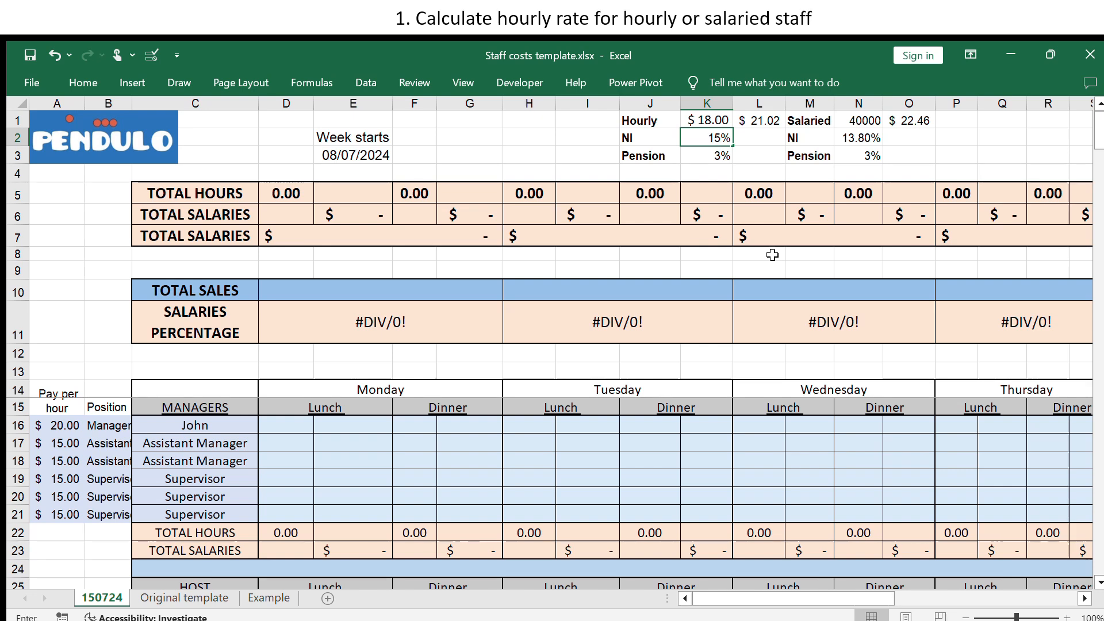
{"action": "key", "text": "Return"}
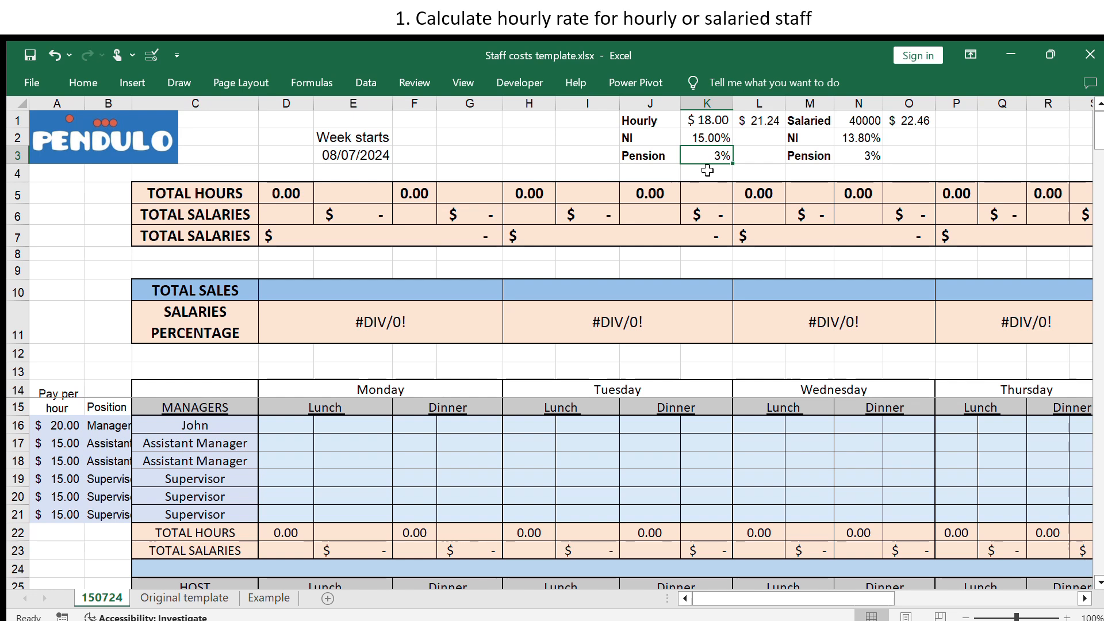
- Enter the calculated hourly cost of 21.24 as the manager's pay per hour in A16
{"action": "left_click", "coordinate": [762, 123]}
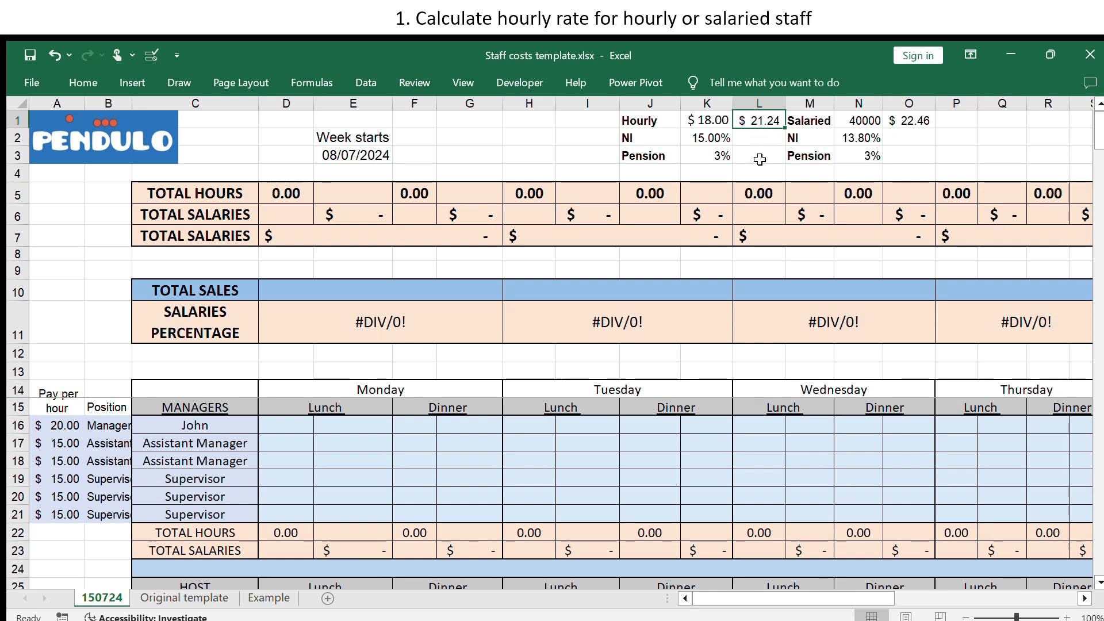
{"action": "left_click", "coordinate": [67, 426]}
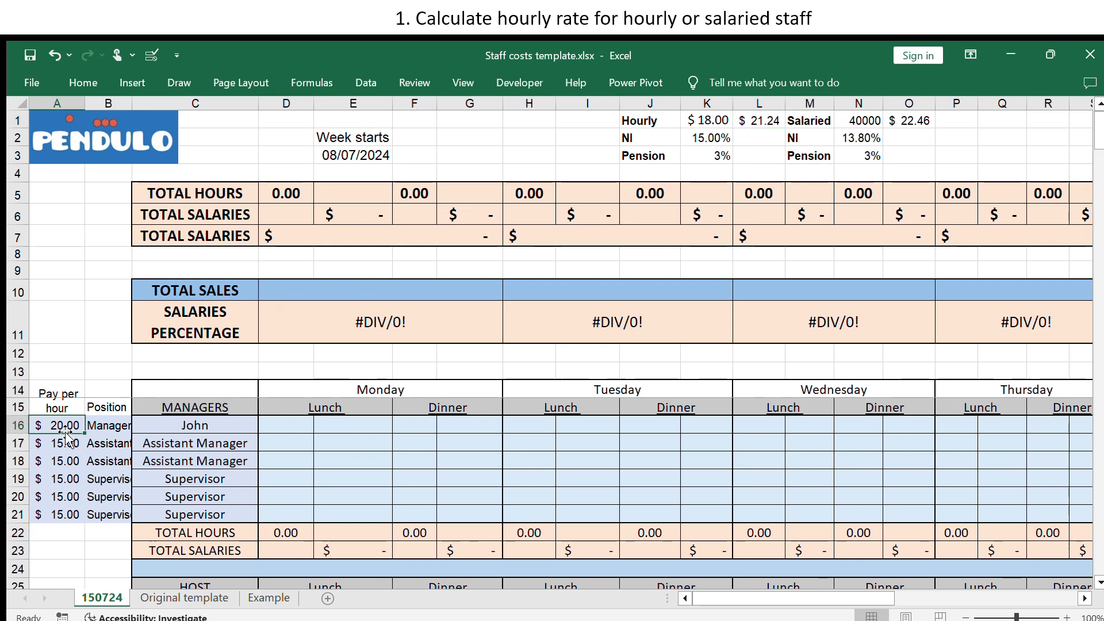
{"action": "type", "text": "21.24"}
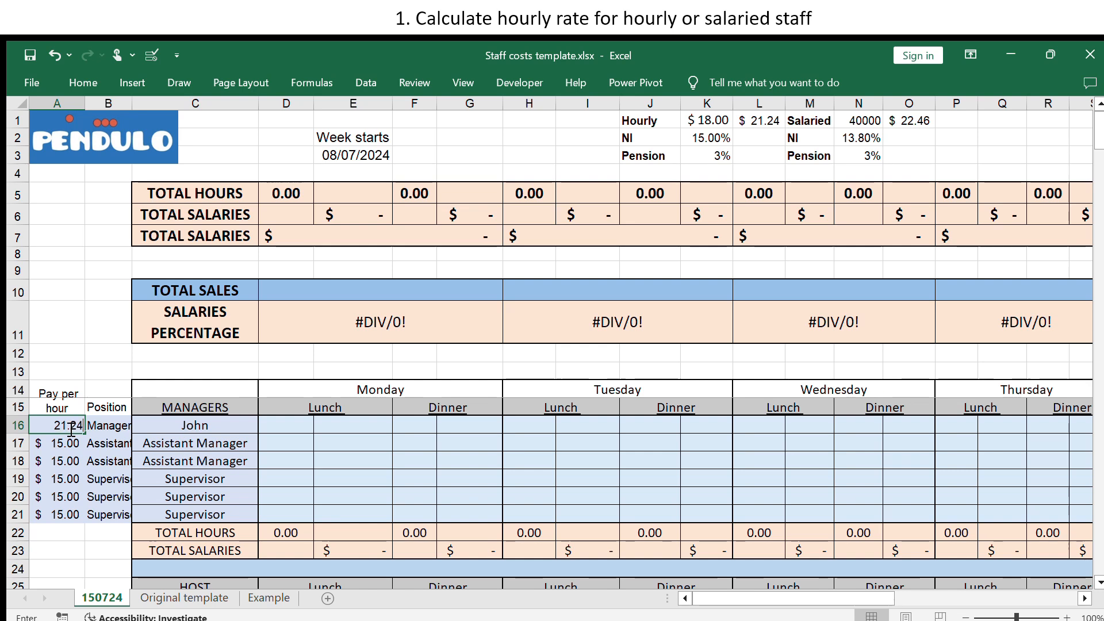
{"action": "key", "text": "Return"}
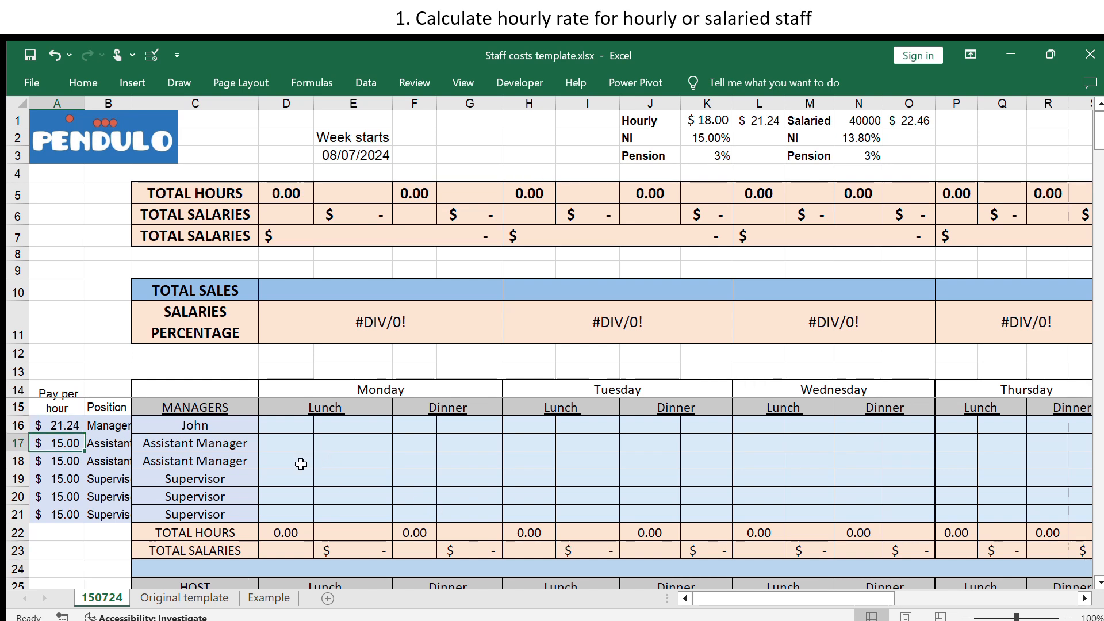
- Enter the manager's Monday lunch shift as 10:00 to 11:00 in row 16
{"action": "left_click", "coordinate": [298, 427]}
{"action": "type", "text": "10"}
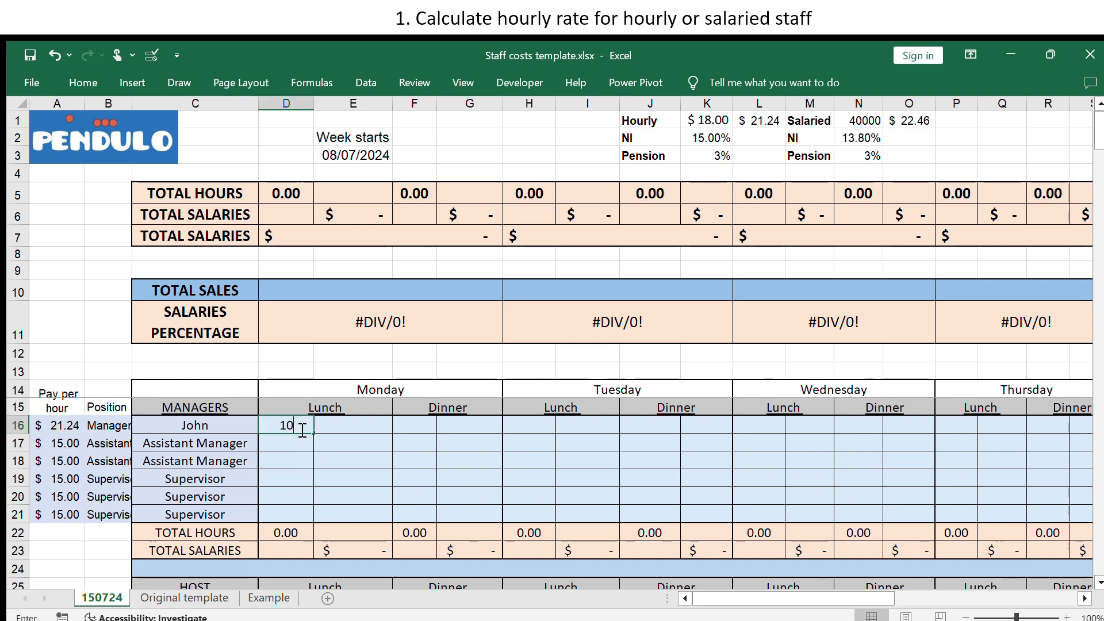
{"action": "type", "text": ":00"}
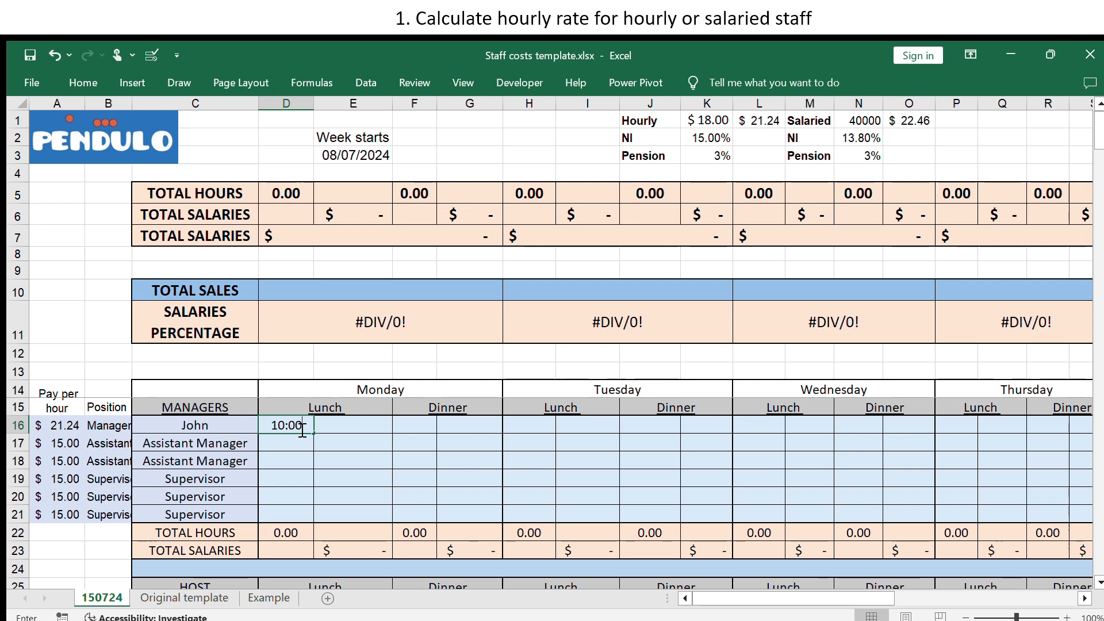
{"action": "key", "text": "Tab"}
{"action": "type", "text": "1"}
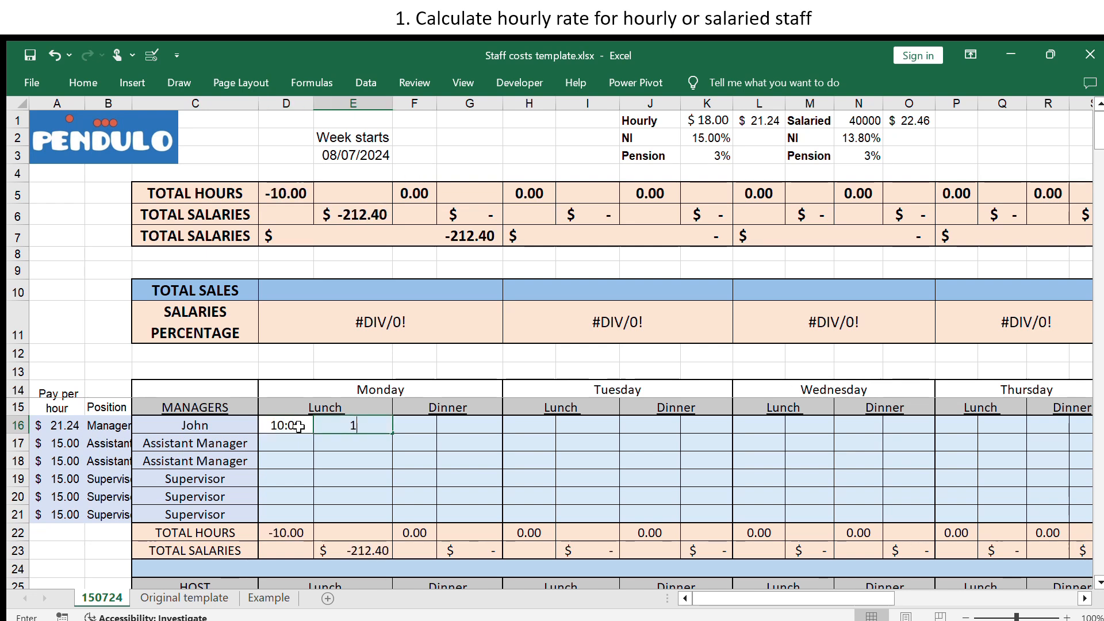
{"action": "type", "text": "1:00"}
{"action": "key", "text": "Down"}
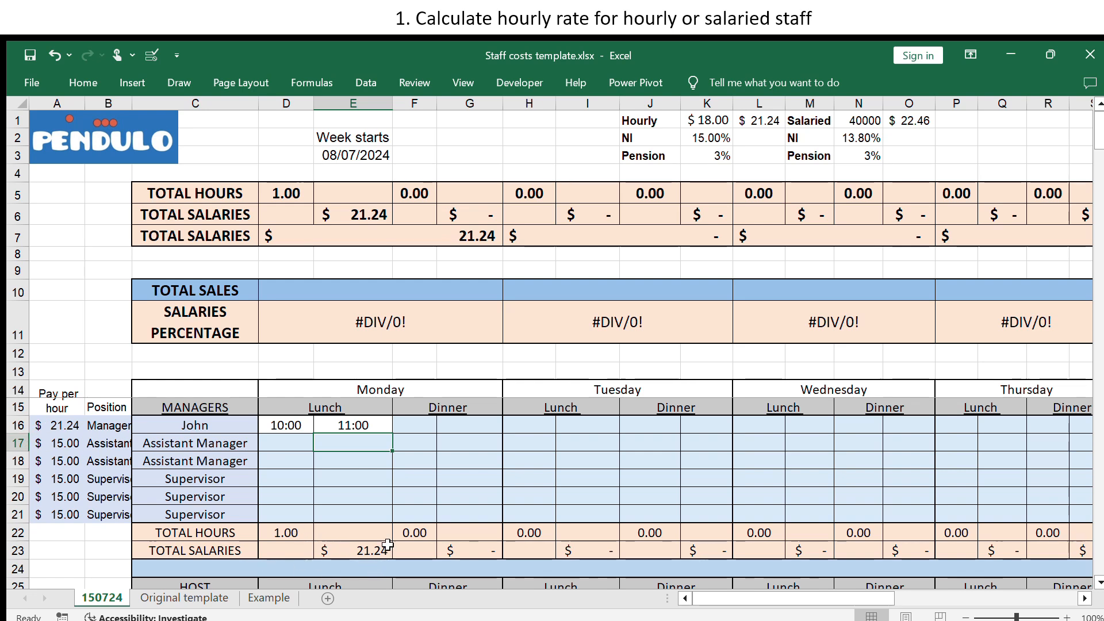
- Set the manager's pay per hour in A16 to 20
{"action": "left_click", "coordinate": [63, 426]}
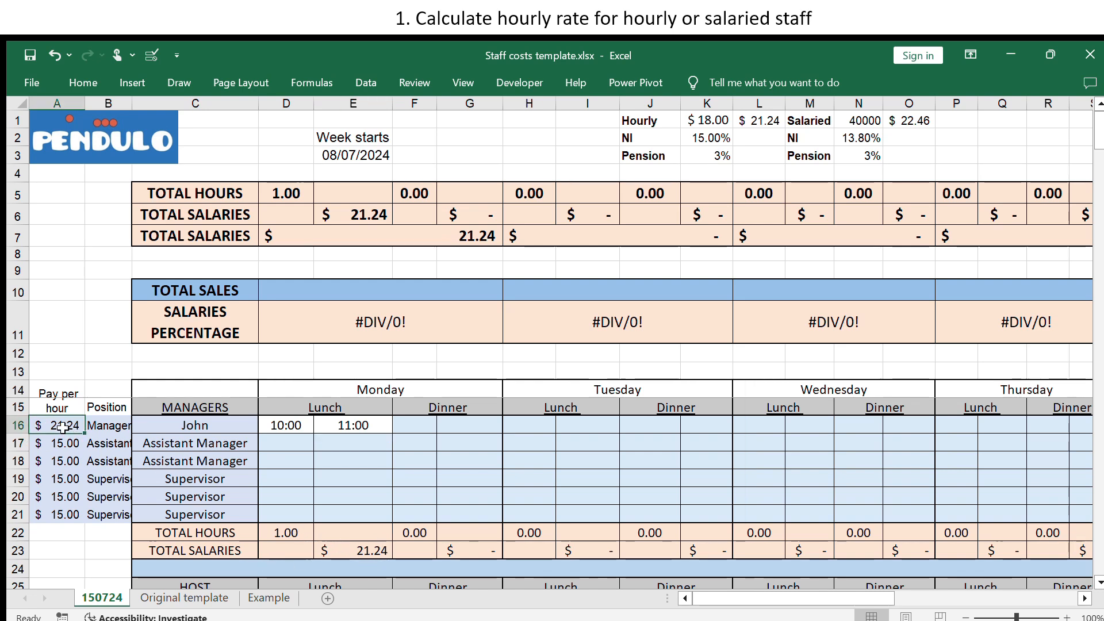
{"action": "type", "text": "20"}
{"action": "key", "text": "Return"}
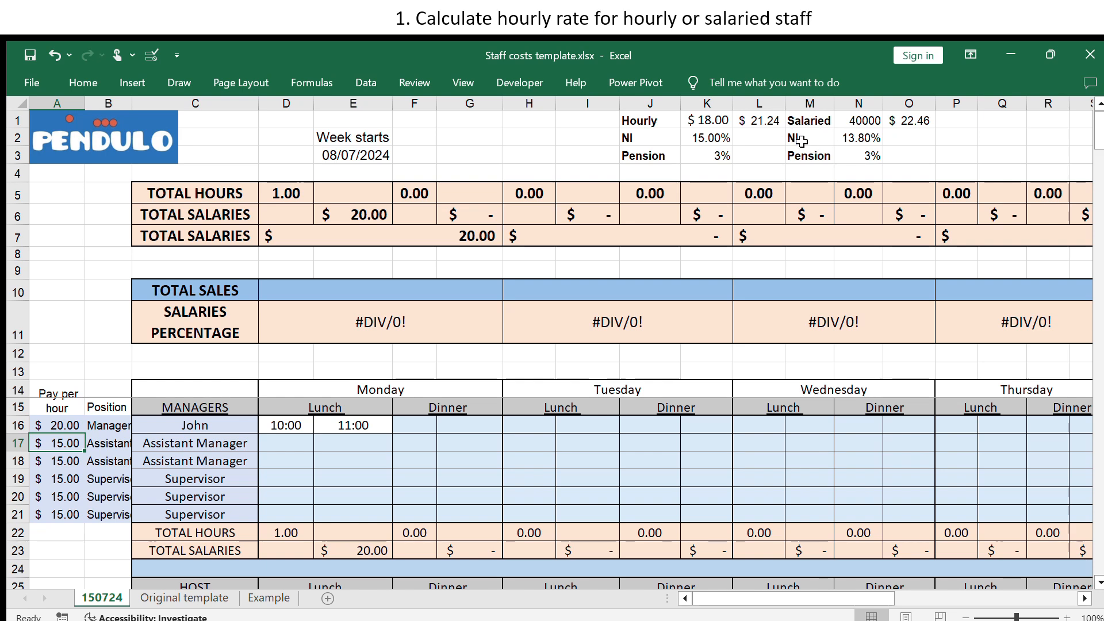
- Review the annual salary and NI rate used in the salaried staff calculator
{"action": "left_click", "coordinate": [865, 119]}
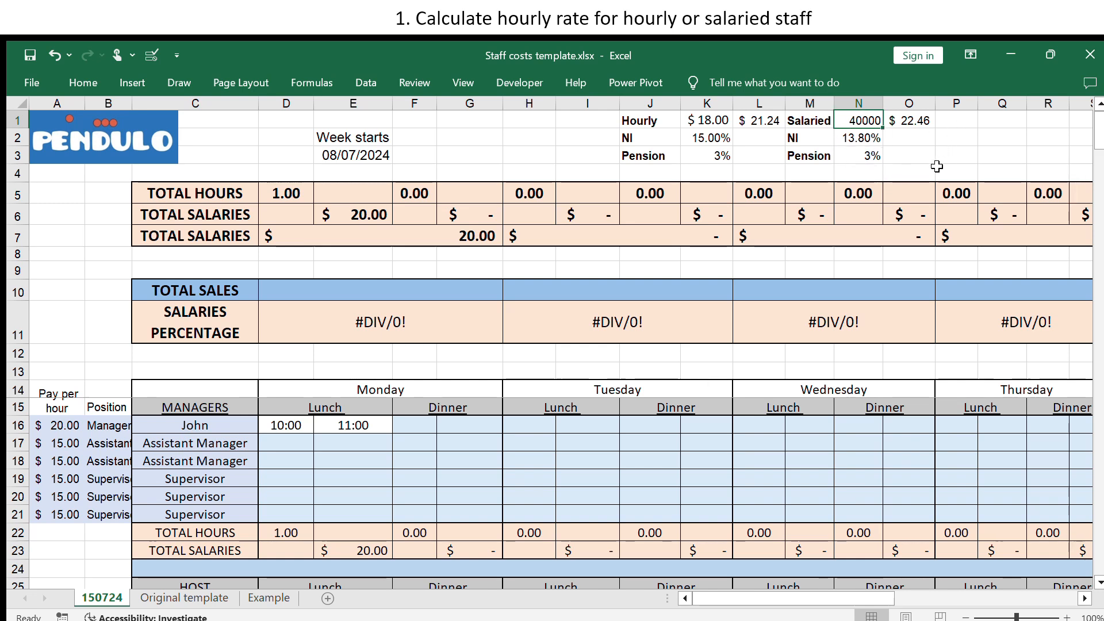
{"action": "left_click", "coordinate": [1084, 598]}
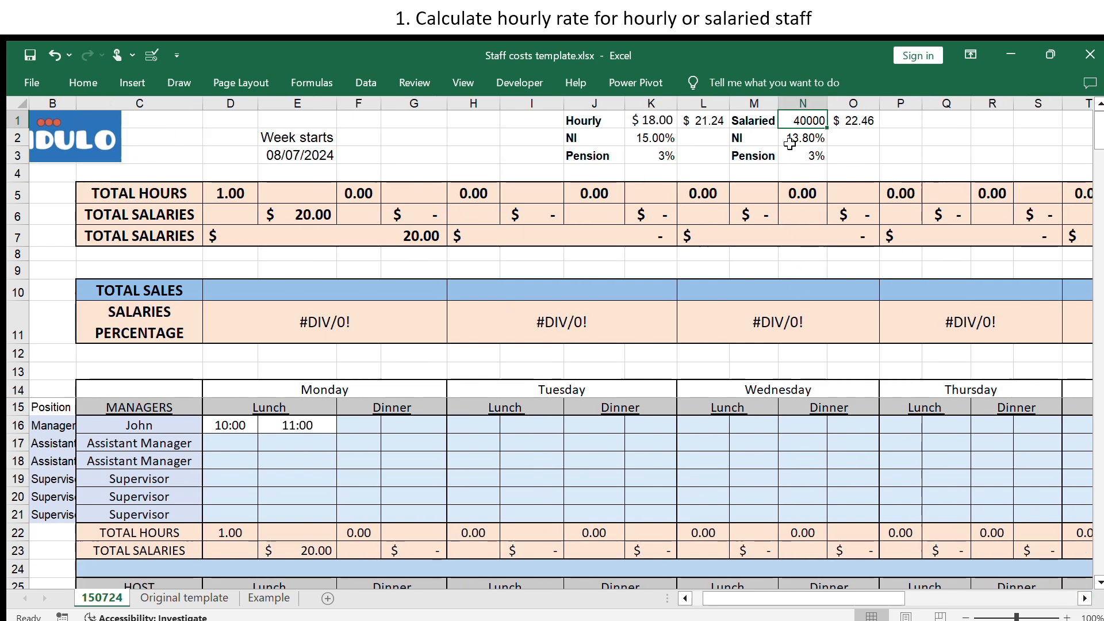
{"action": "left_click", "coordinate": [811, 138]}
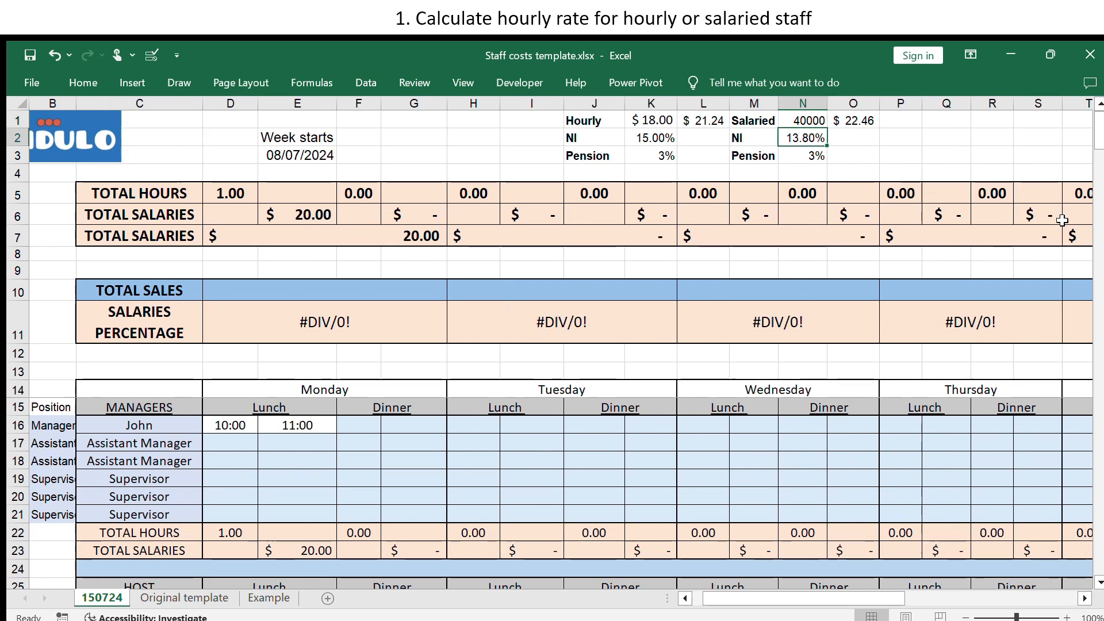
- Set the NI rate to 15% and the pension rate to 5% in the salaried staff calculator
{"action": "type", "text": "15"}
{"action": "key", "text": "Return"}
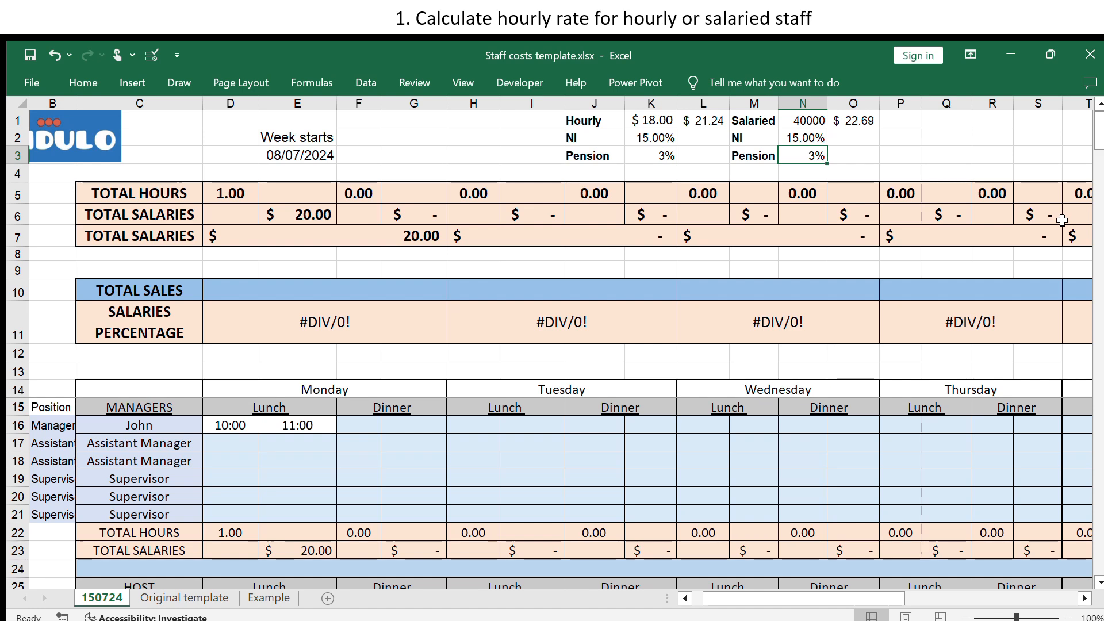
{"action": "type", "text": "5"}
{"action": "key", "text": "Return"}
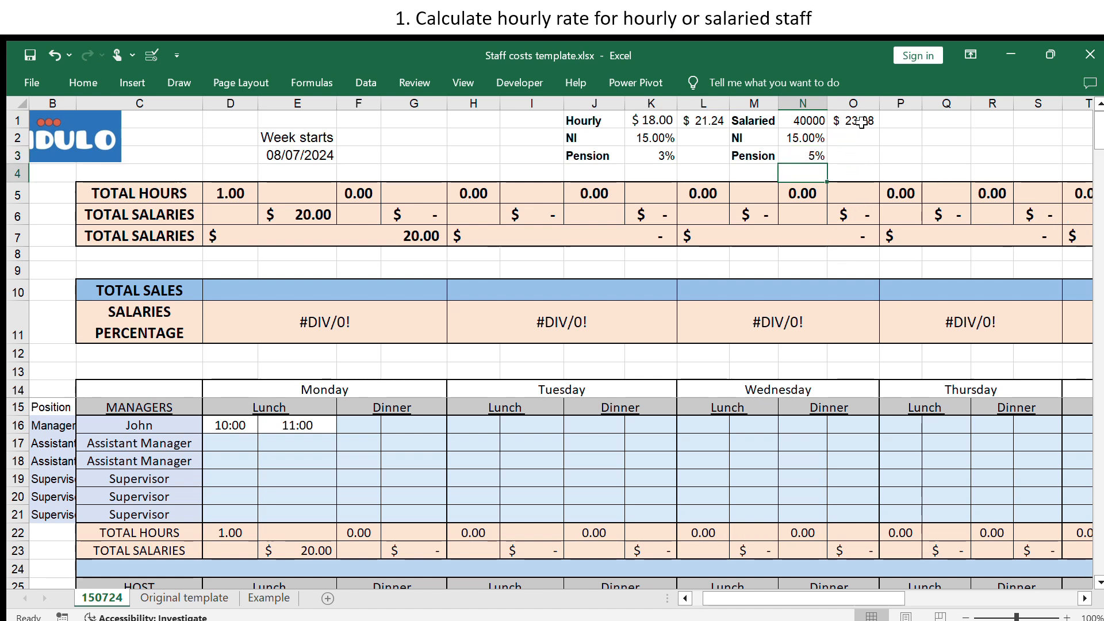
- Inspect the formula in O1 that calculates the hourly cost of salaried staff
{"action": "left_click", "coordinate": [842, 119]}
{"action": "double_click", "coordinate": [841, 119]}
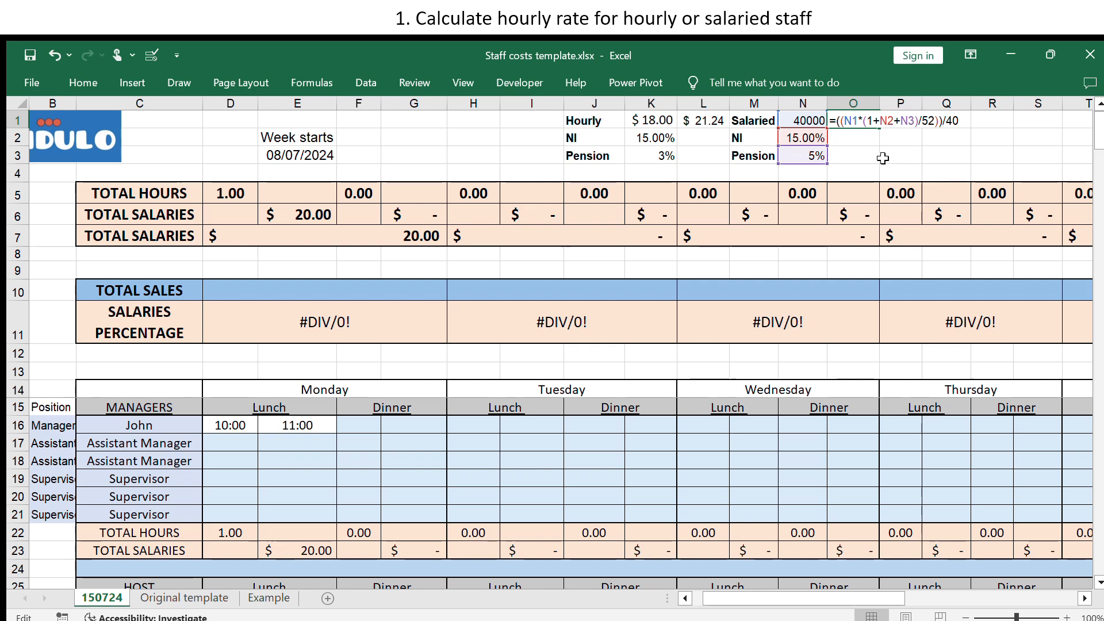
{"action": "key", "text": "Return"}
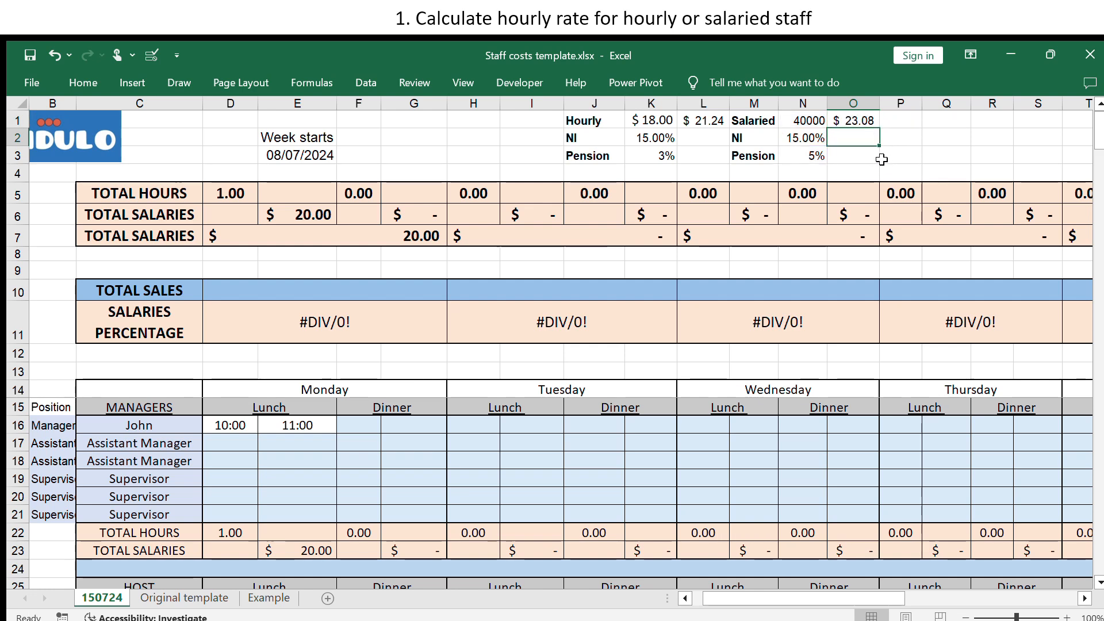
- Enter the calculated salaried hourly cost of 23.08 as the manager's pay per hour in A16
{"action": "left_click_drag", "start_coordinate": [740, 589], "coordinate": [706, 589]}
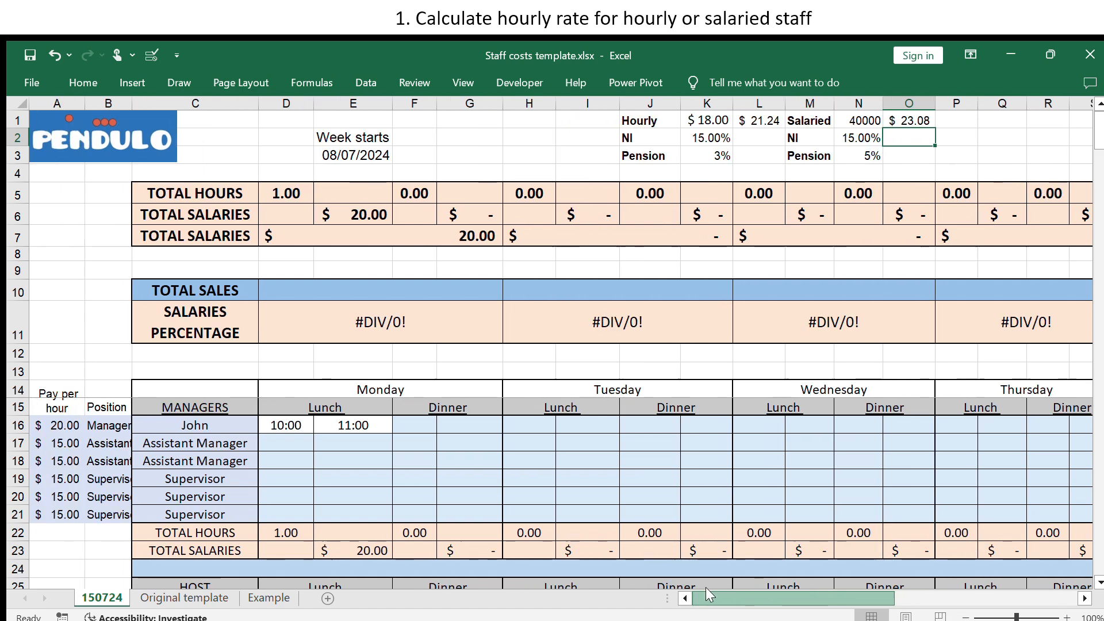
{"action": "left_click", "coordinate": [57, 424]}
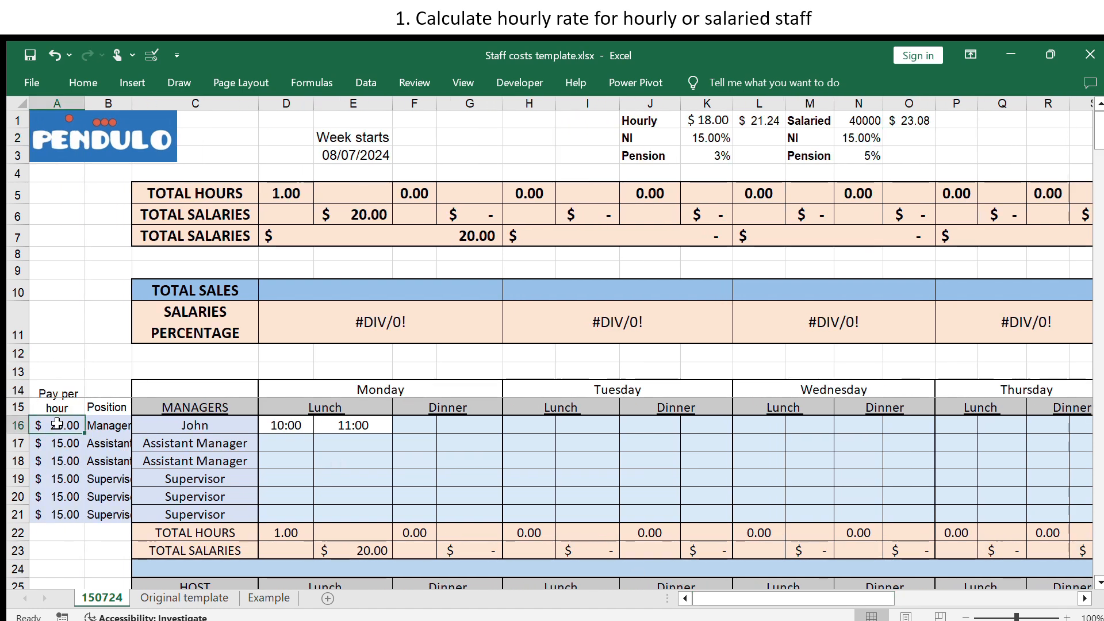
{"action": "type", "text": "23.08"}
{"action": "key", "text": "Return"}
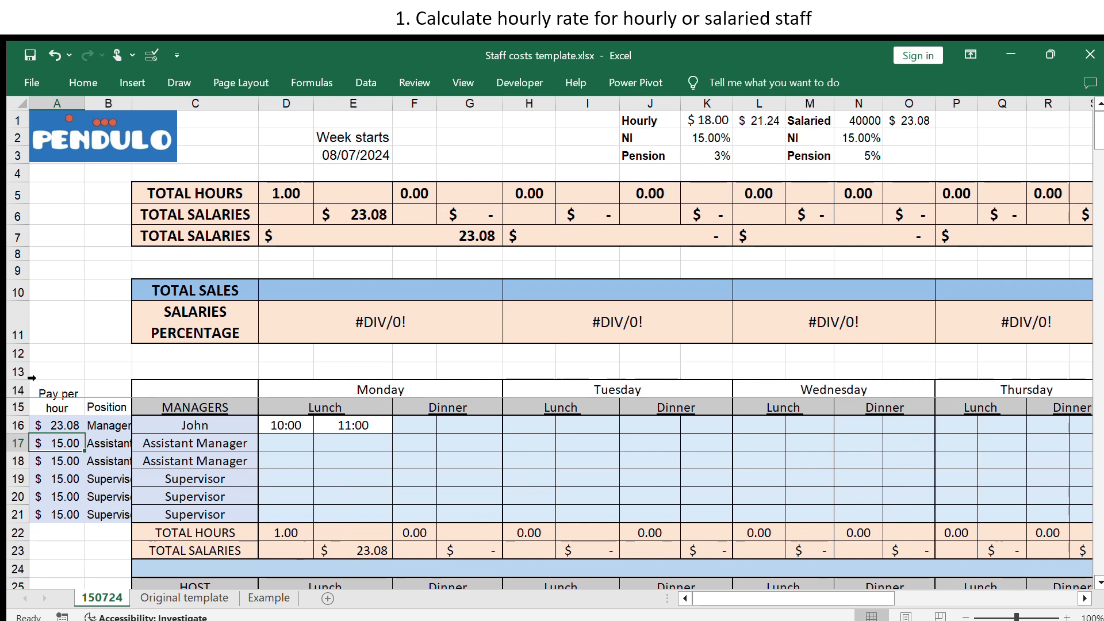
- Set the manager's pay per hour in A16 back to 20
{"action": "left_click", "coordinate": [55, 107]}
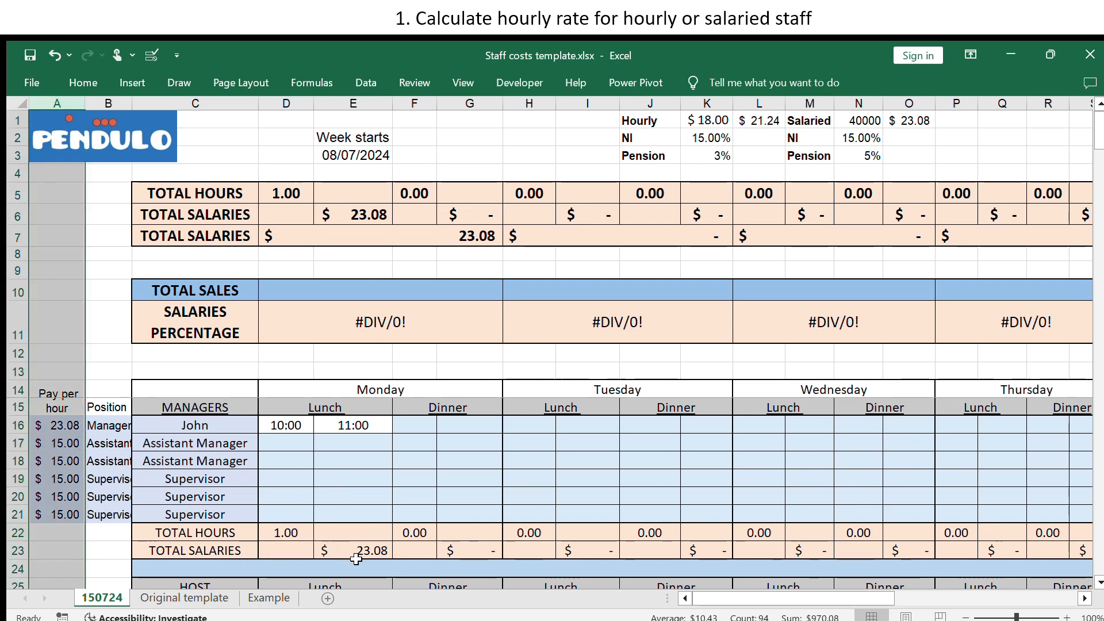
{"action": "left_click", "coordinate": [64, 443]}
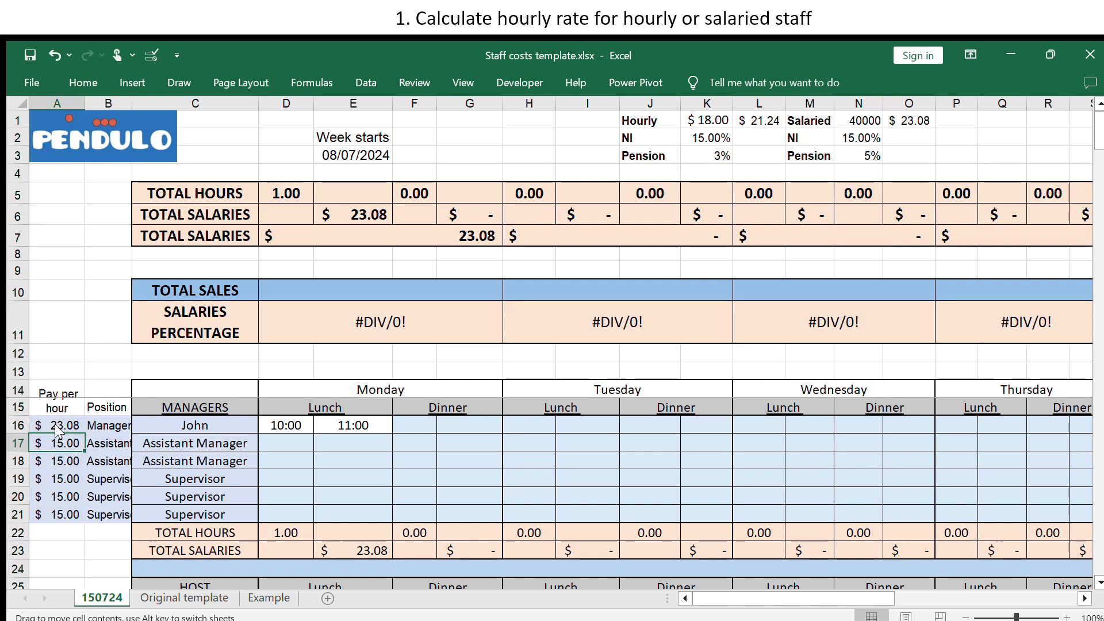
{"action": "left_click", "coordinate": [63, 426]}
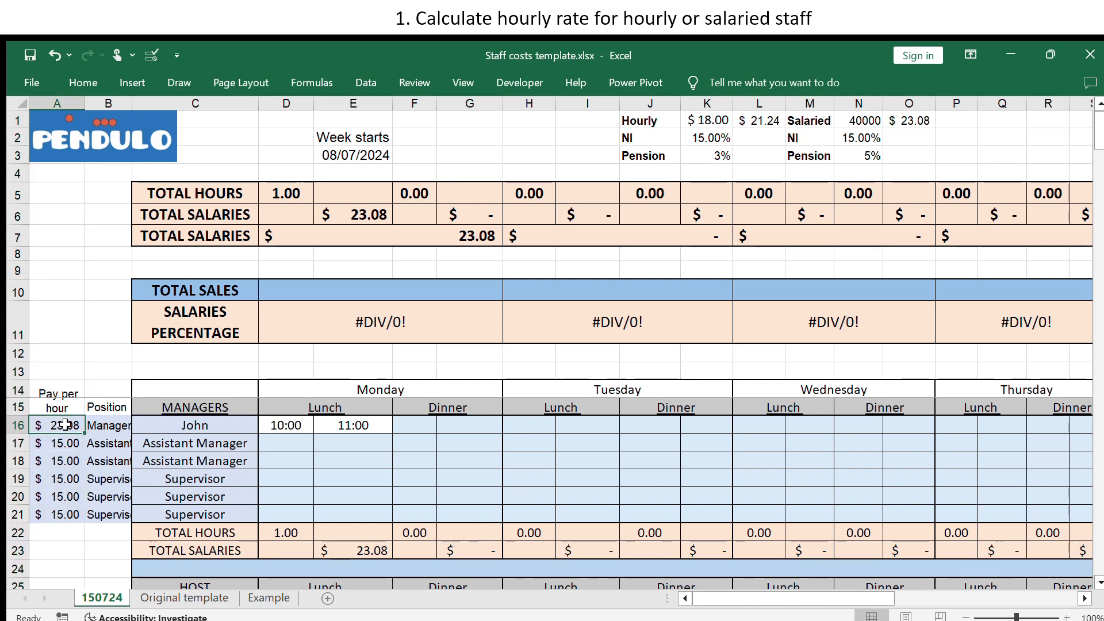
{"action": "type", "text": "20"}
{"action": "key", "text": "Return"}
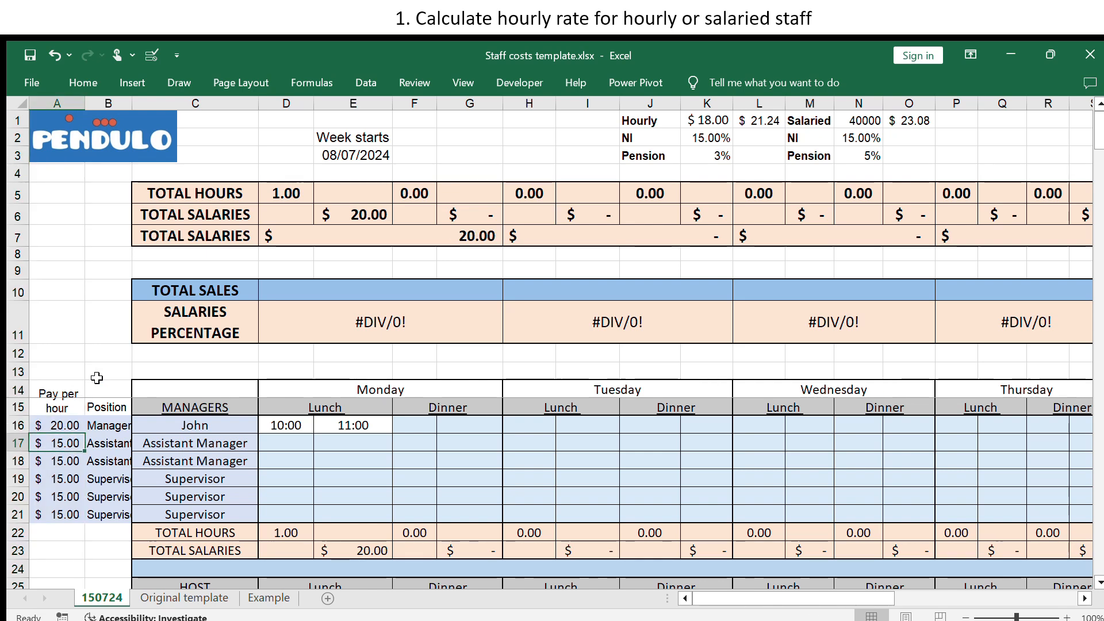
- Hide columns A and B, which hold the pay per hour and position of each employee
{"action": "left_click_drag", "start_coordinate": [107, 104], "coordinate": [60, 105]}
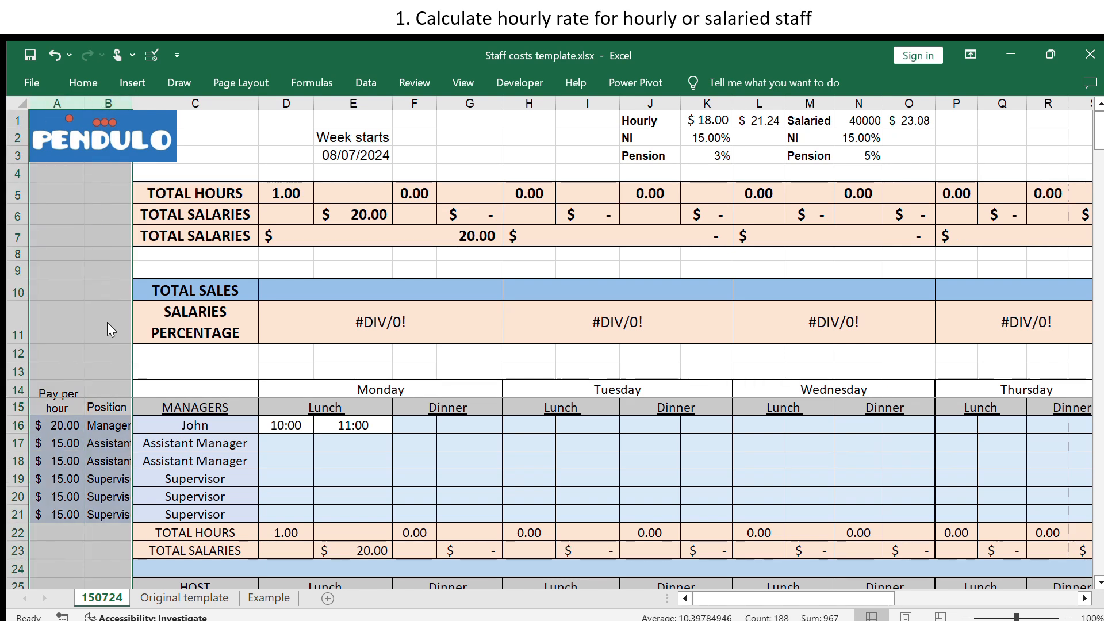
{"action": "key", "text": "ctrl+0"}
{"action": "left_click", "coordinate": [206, 450]}
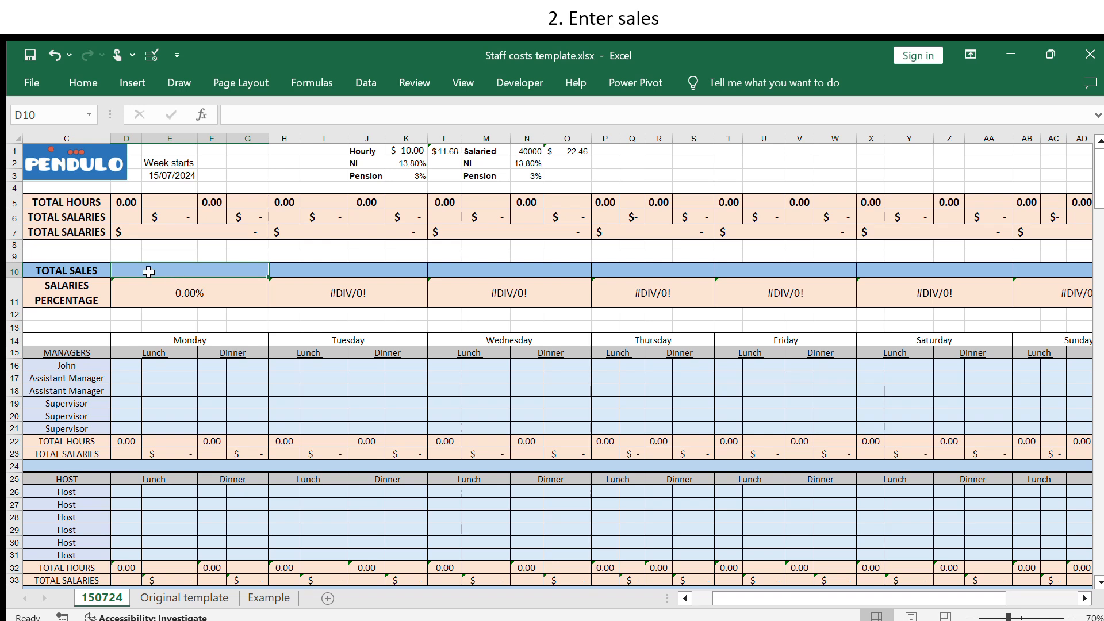
- Enter total sales in row 10 of 1500 for Monday, 2100 for Tuesday and 4650 for Wednesday
{"action": "type", "text": "1"}
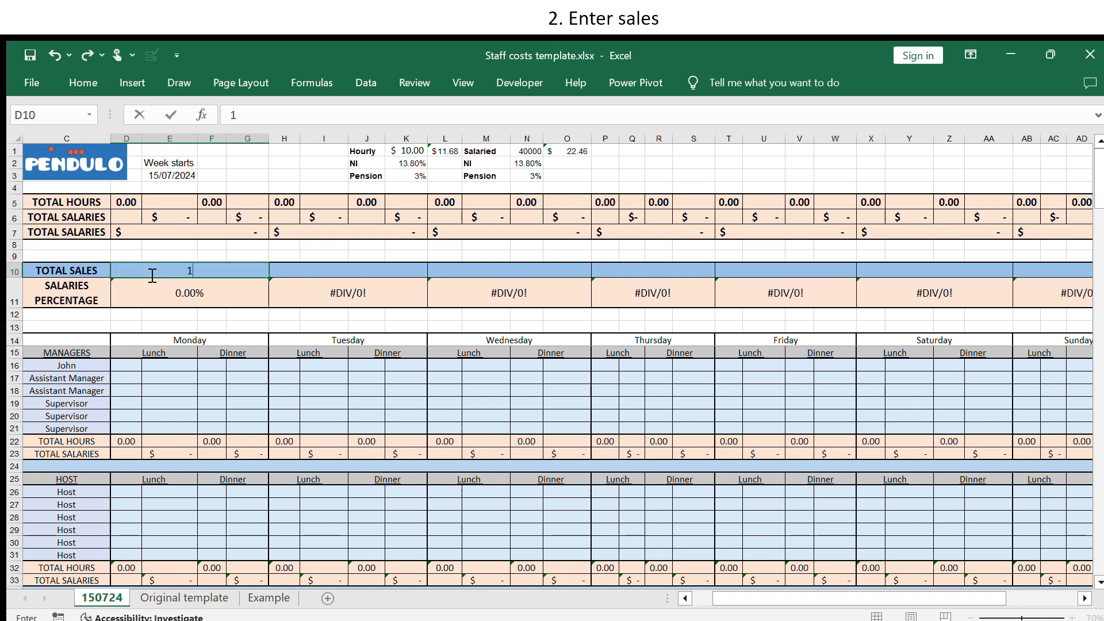
{"action": "type", "text": "500"}
{"action": "key", "text": "Tab"}
{"action": "type", "text": "2,1"}
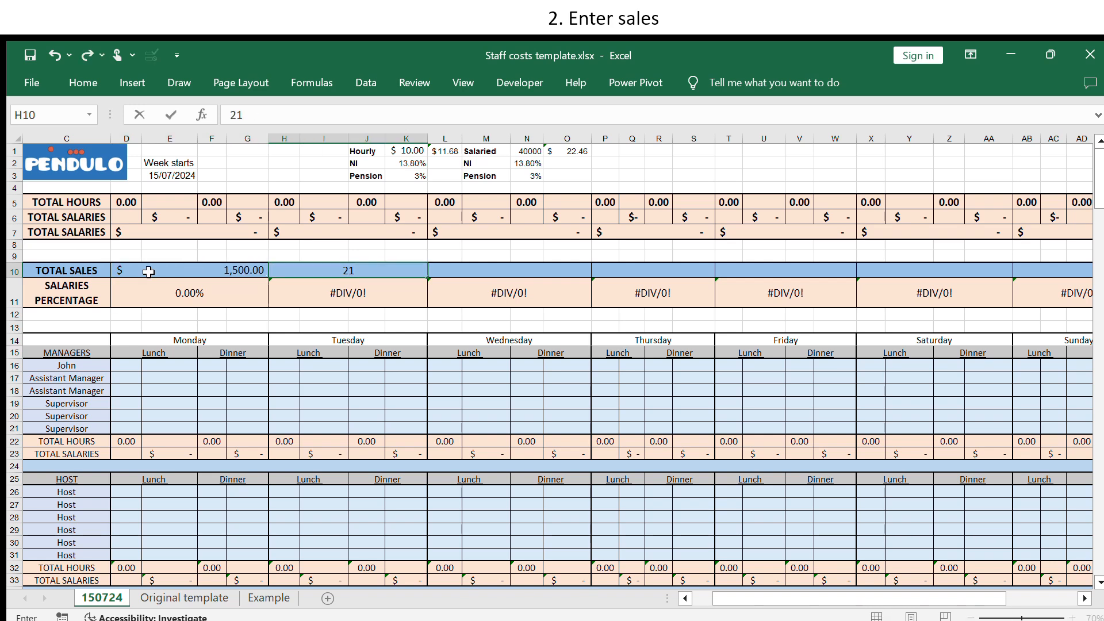
{"action": "type", "text": "00"}
{"action": "key", "text": "Tab"}
{"action": "type", "text": "46"}
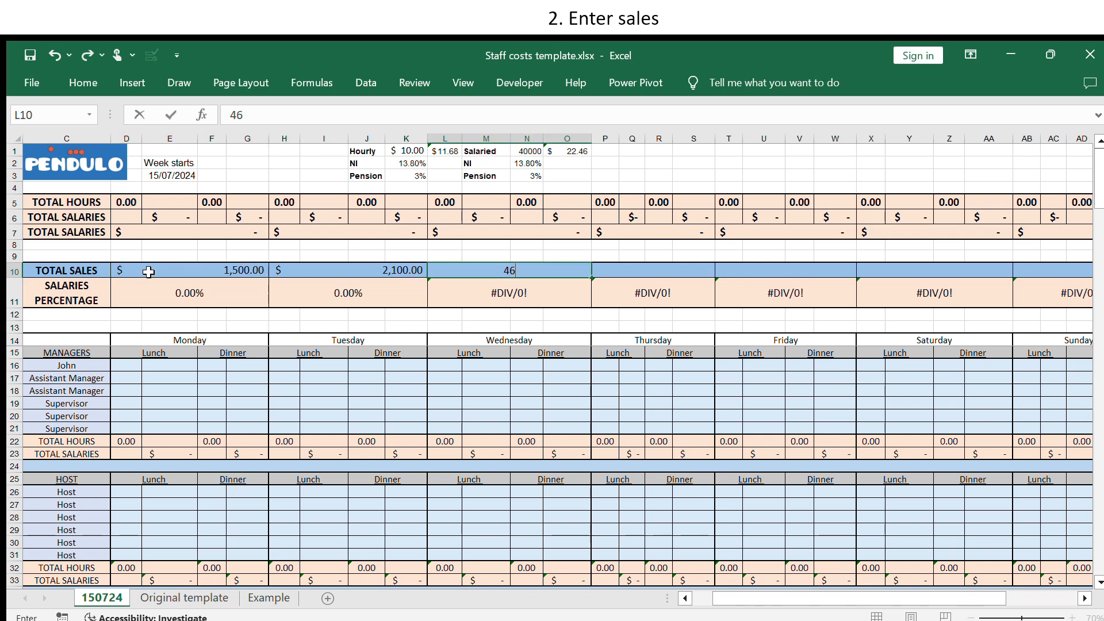
{"action": "type", "text": "50"}
{"action": "key", "text": "Tab"}
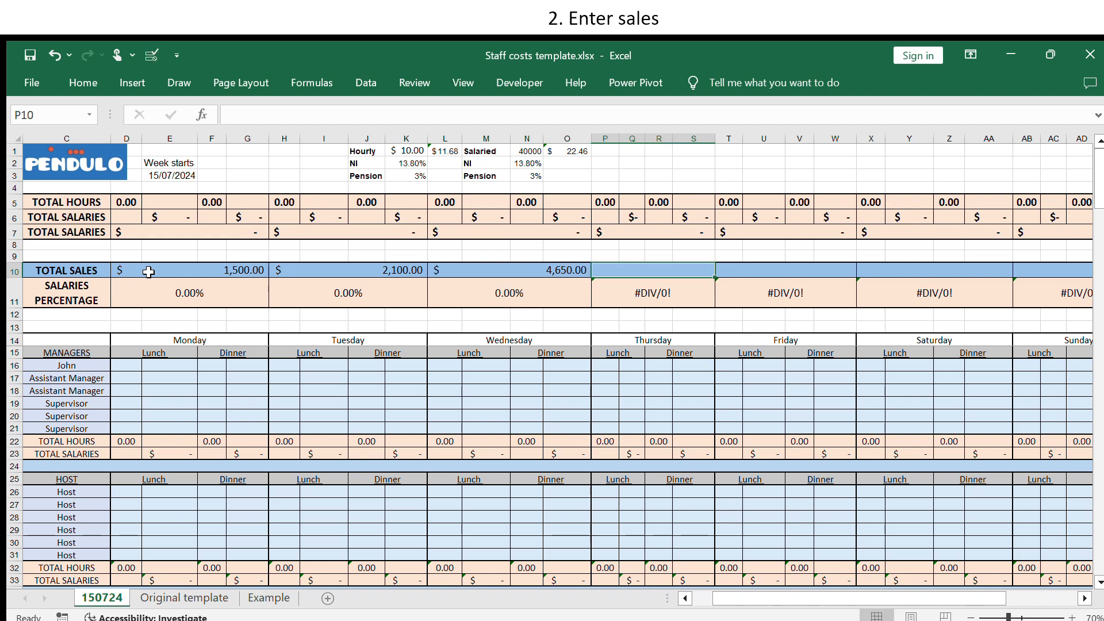
- Enter total sales in row 10 of 5100 for Thursday, 6200 for Friday, 9500 for Saturday and 4000 for Sunday
{"action": "type", "text": "5"}
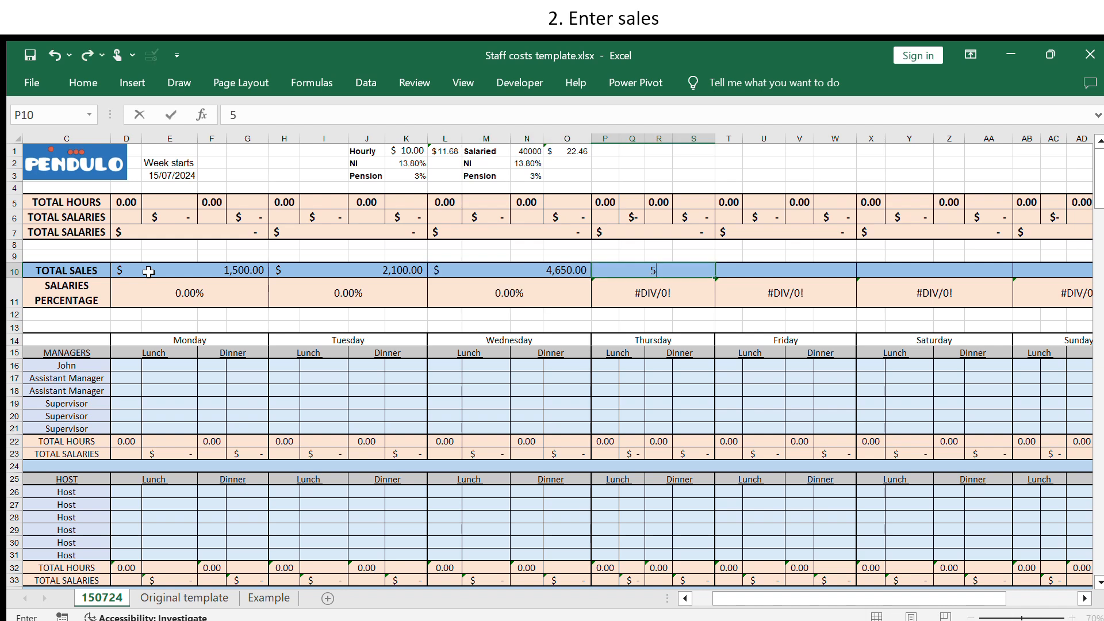
{"action": "type", "text": "100"}
{"action": "key", "text": "Tab"}
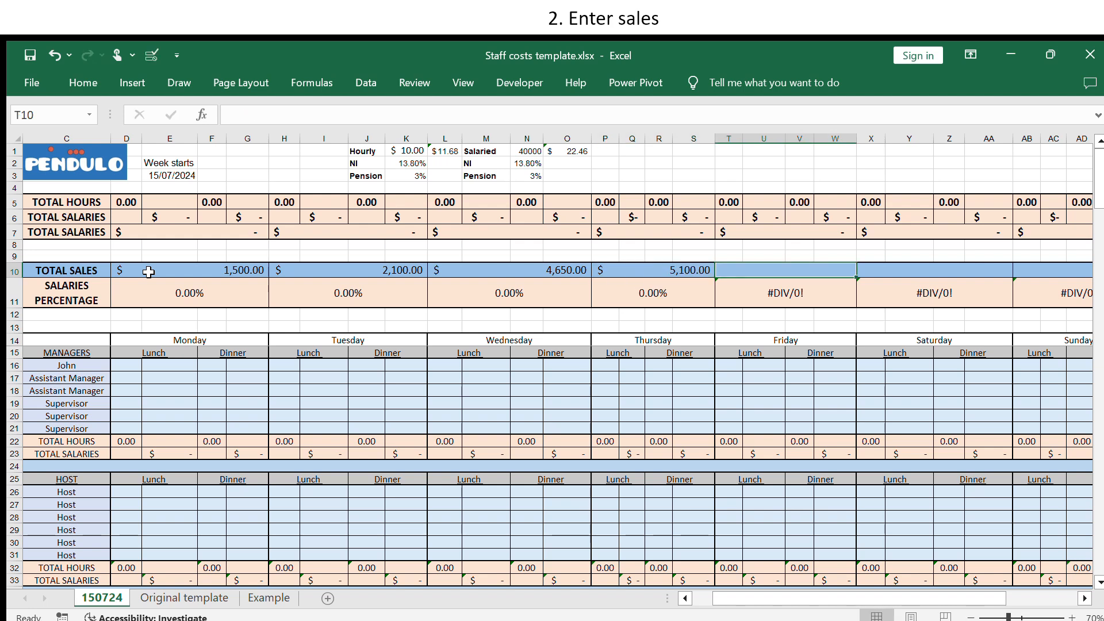
{"action": "type", "text": "6200"}
{"action": "key", "text": "Tab"}
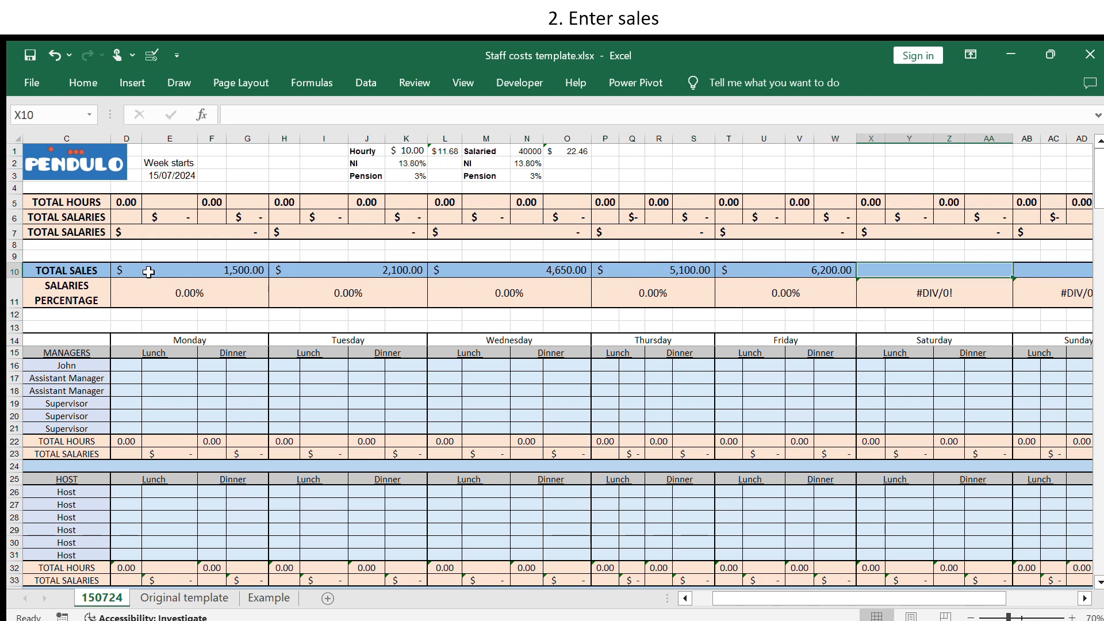
{"action": "type", "text": "9500"}
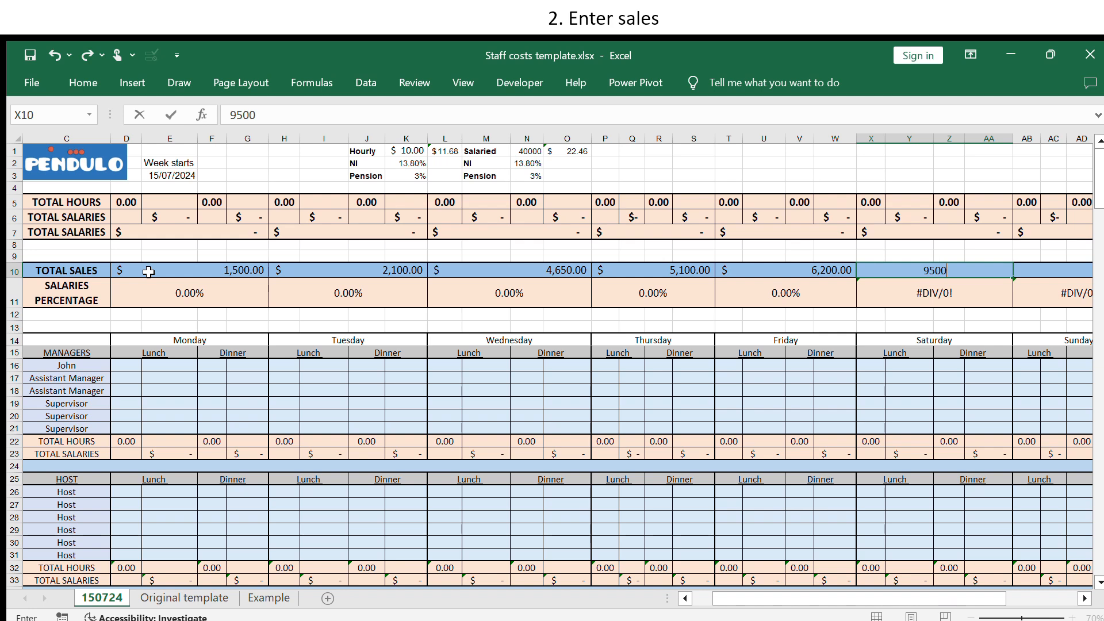
{"action": "key", "text": "Tab"}
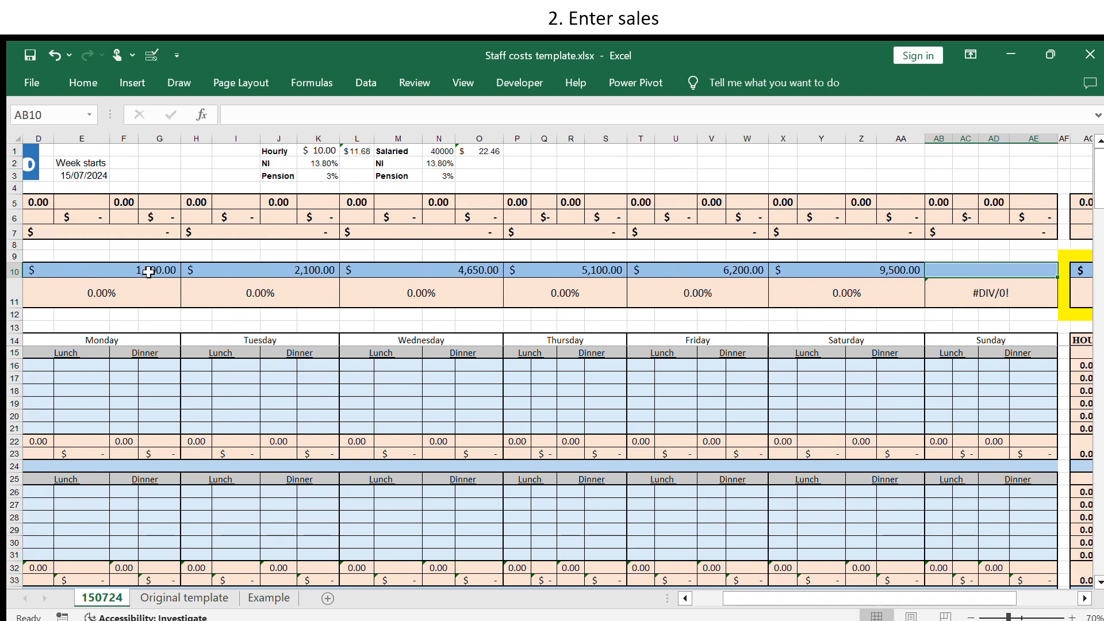
{"action": "type", "text": "4,00"}
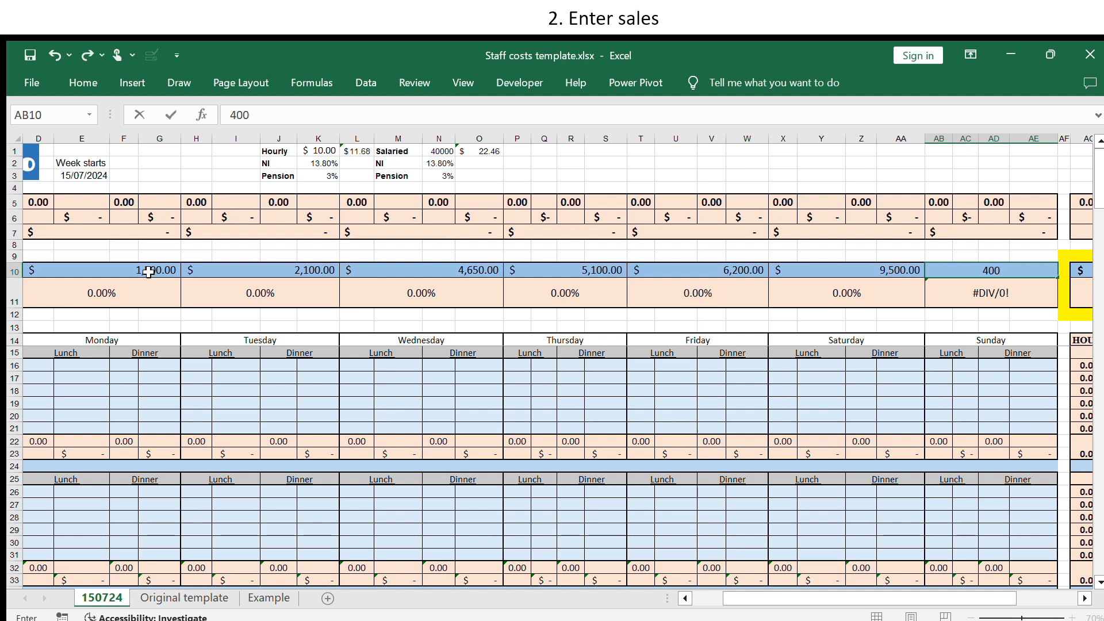
{"action": "type", "text": "0"}
{"action": "key", "text": "Tab"}
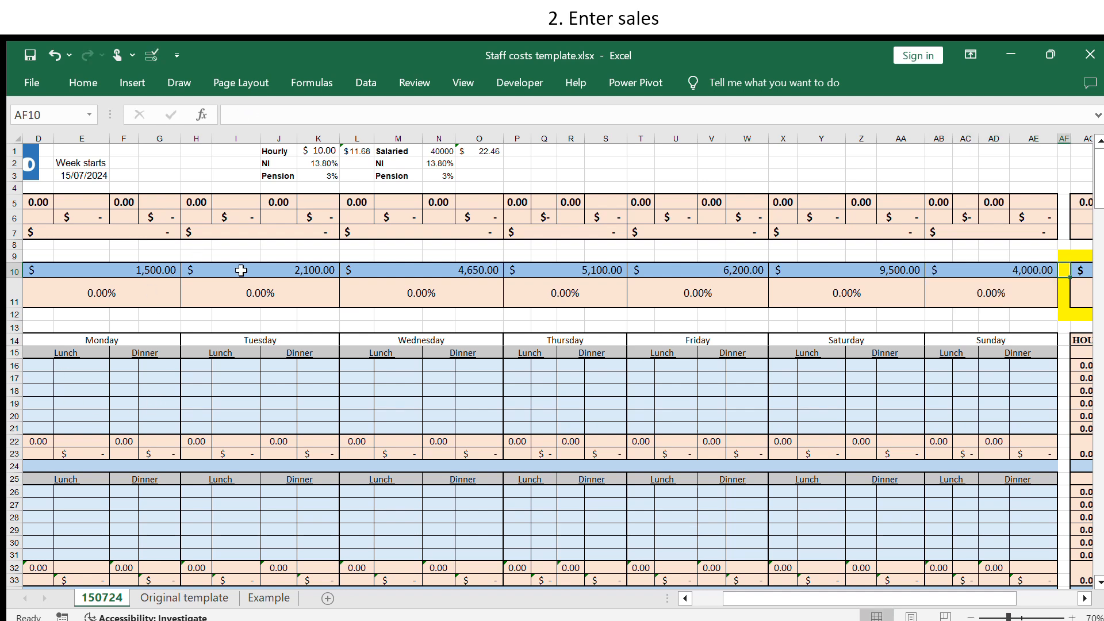
- Review the daily total sales entries in row 10 and the weekly sales total in AG10
{"action": "left_click", "coordinate": [81, 350]}
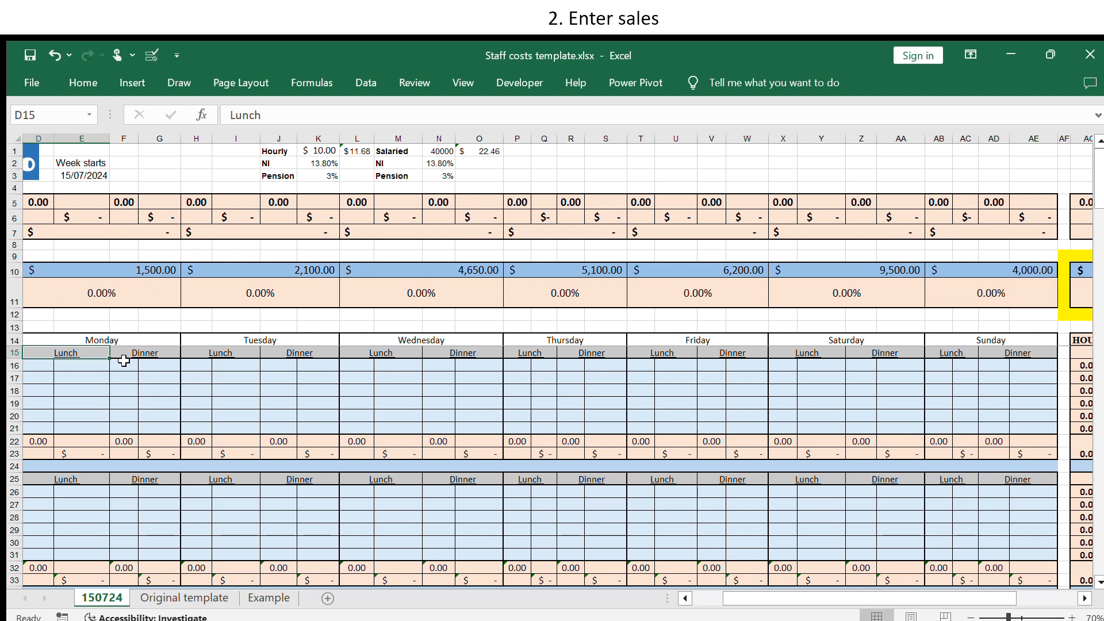
{"action": "left_click", "coordinate": [123, 342]}
{"action": "left_click", "coordinate": [136, 266]}
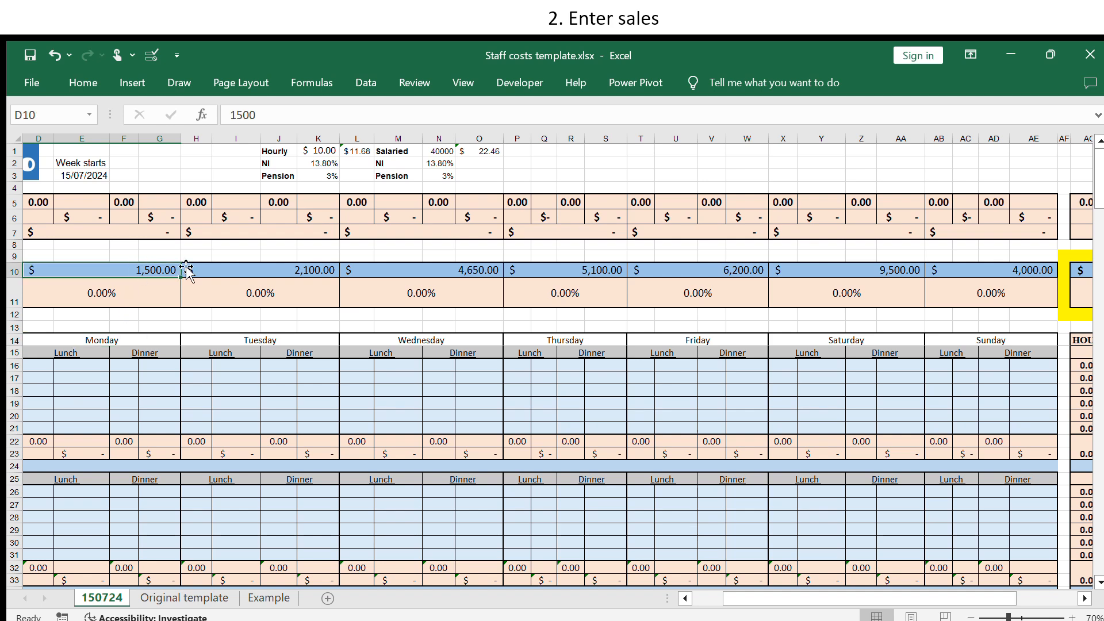
{"action": "left_click", "coordinate": [255, 268]}
{"action": "left_click", "coordinate": [448, 269]}
{"action": "left_click", "coordinate": [539, 268]}
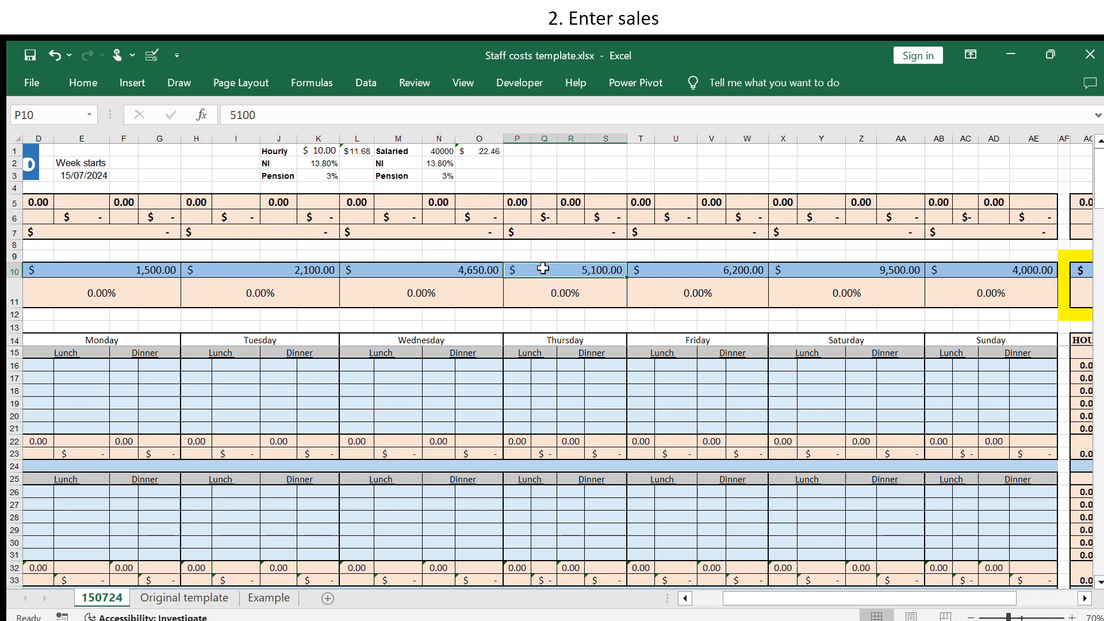
{"action": "key", "text": "Right"}
{"action": "key", "text": "Right"}
{"action": "key", "text": "Right"}
{"action": "key", "text": "Right"}
{"action": "key", "text": "Right"}
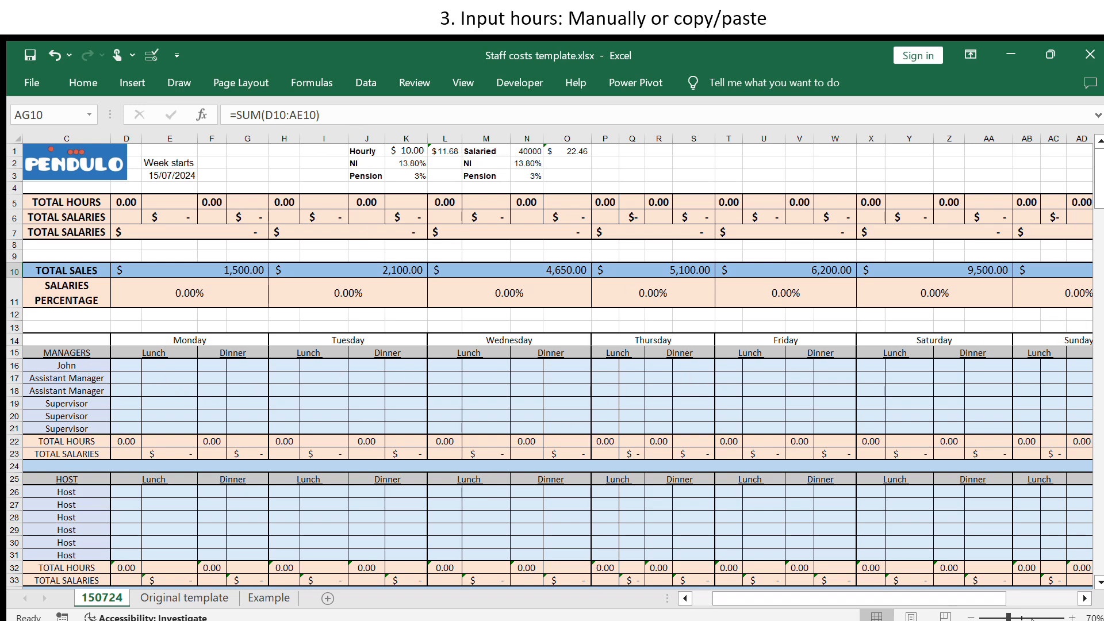
- Set the manager's agreed weekly hours in AI16 to 40
{"action": "left_click_drag", "start_coordinate": [989, 598], "coordinate": [1073, 592]}
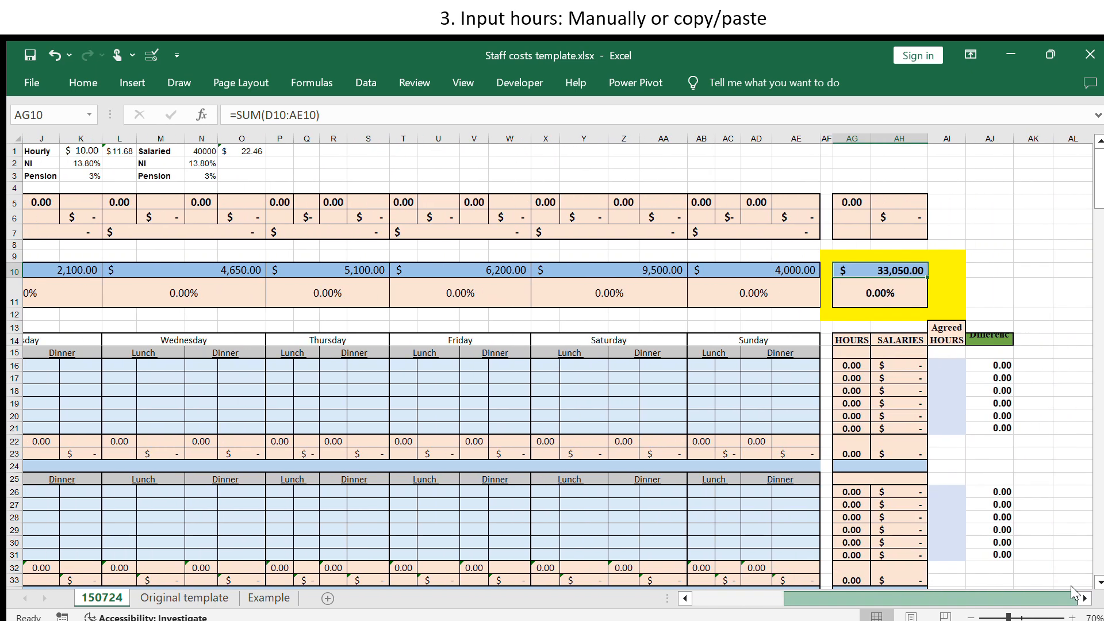
{"action": "left_click", "coordinate": [941, 367]}
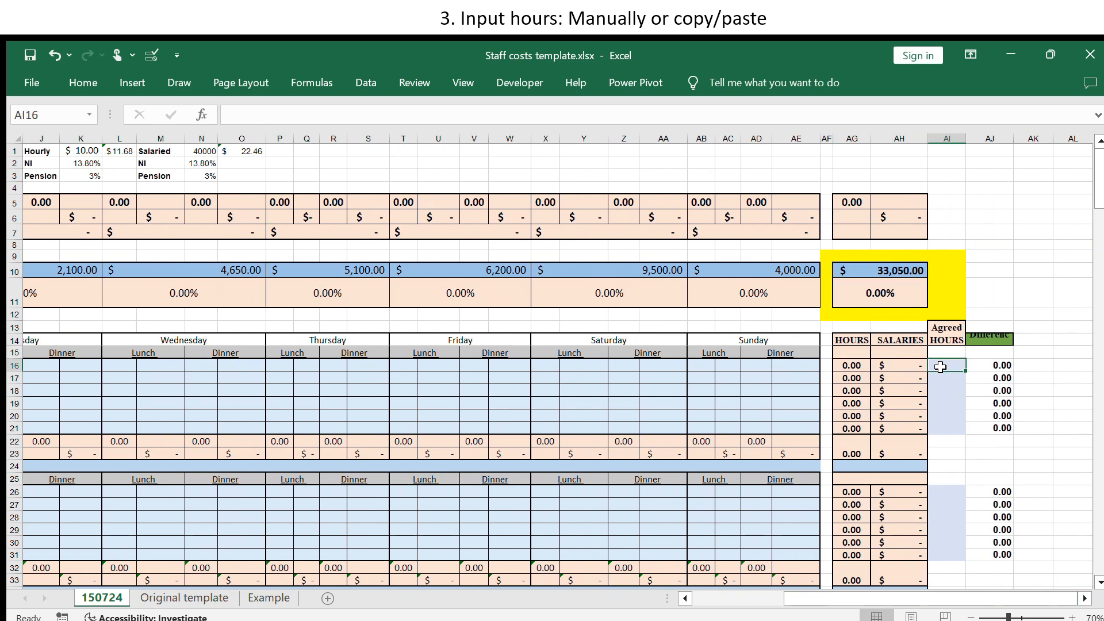
{"action": "type", "text": "40"}
{"action": "key", "text": "Return"}
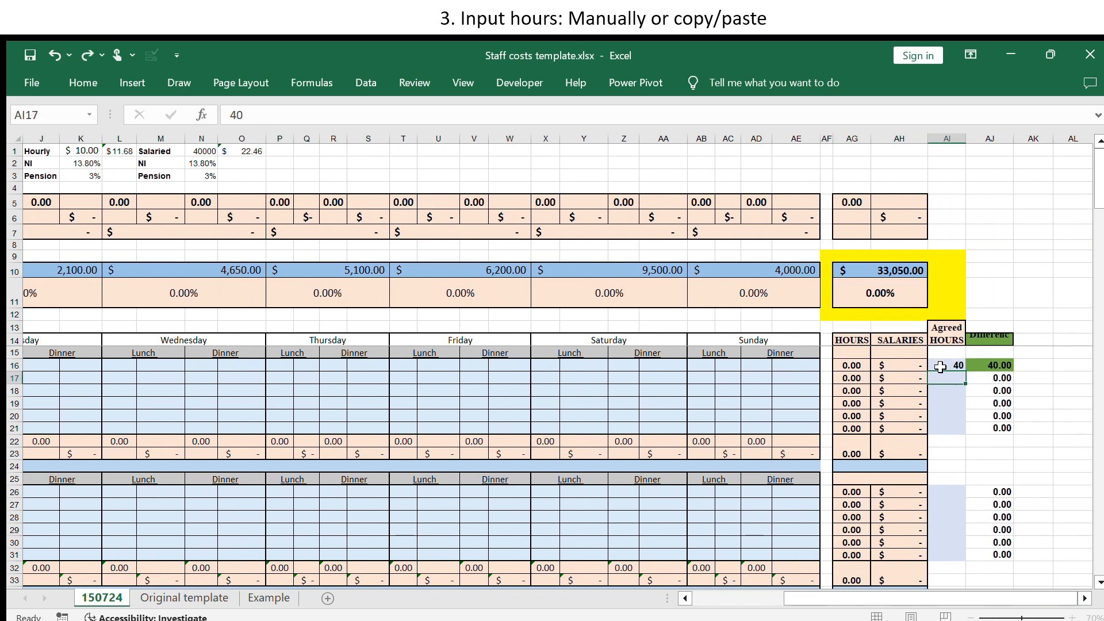
- Enter the manager's Monday lunch shift in D16:E16 as 10:00 to 17:00
{"action": "left_click_drag", "start_coordinate": [946, 590], "coordinate": [806, 596]}
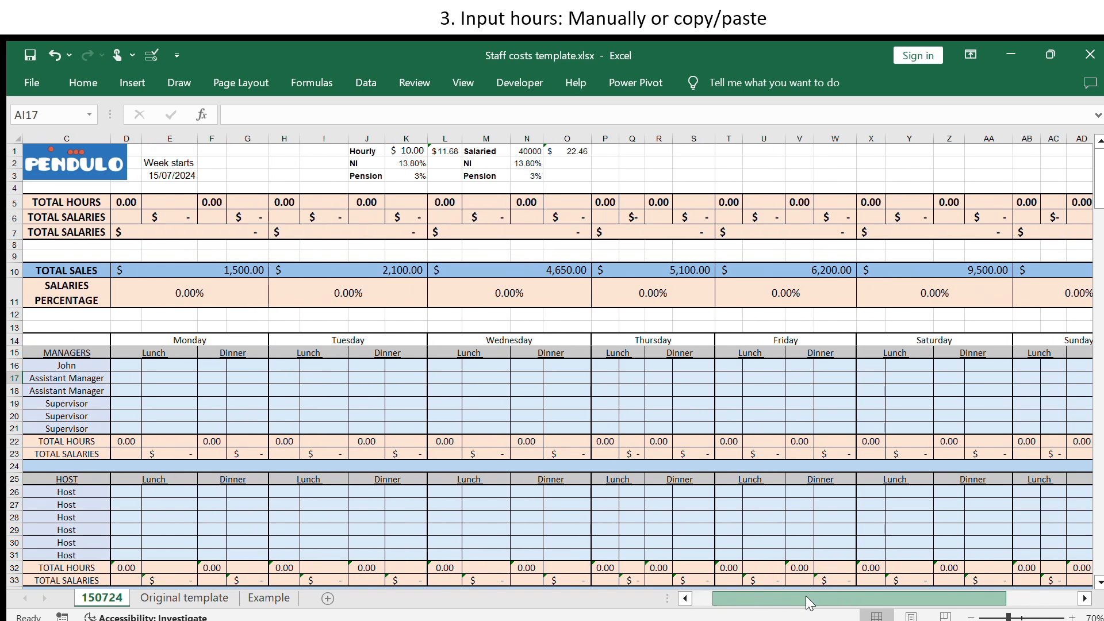
{"action": "left_click", "coordinate": [122, 365]}
{"action": "type", "text": "10:"}
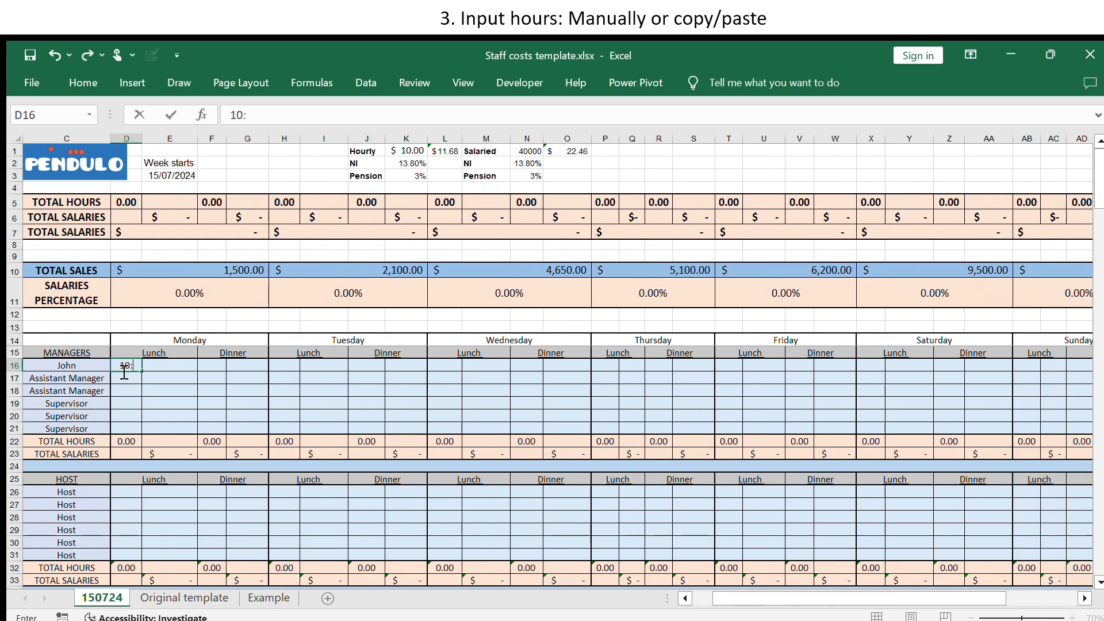
{"action": "type", "text": "00"}
{"action": "key", "text": "Tab"}
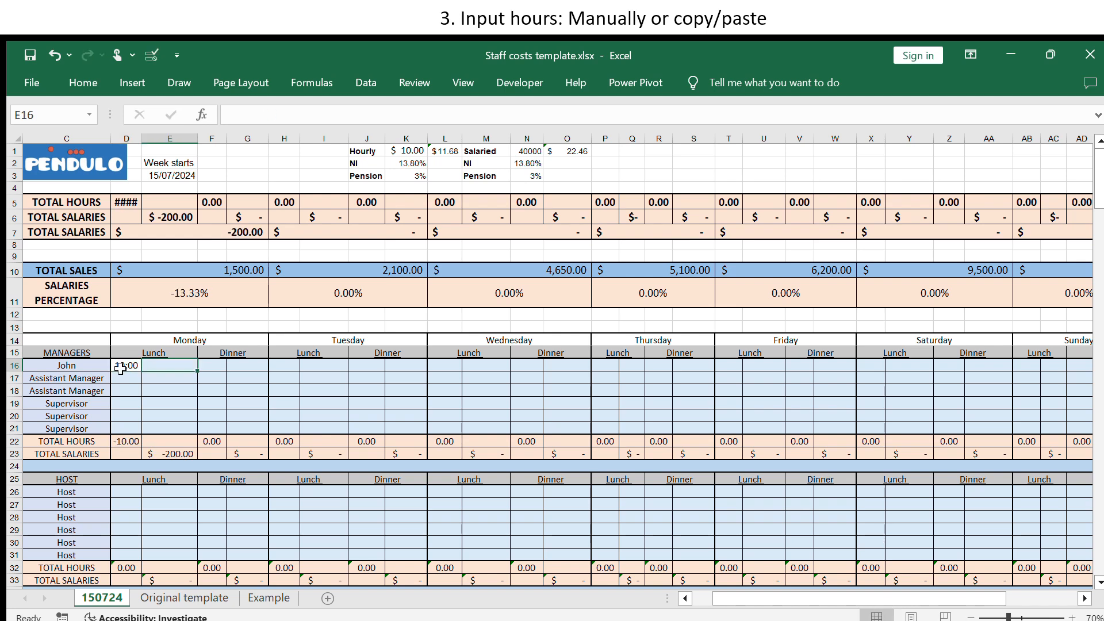
{"action": "type", "text": "17:00"}
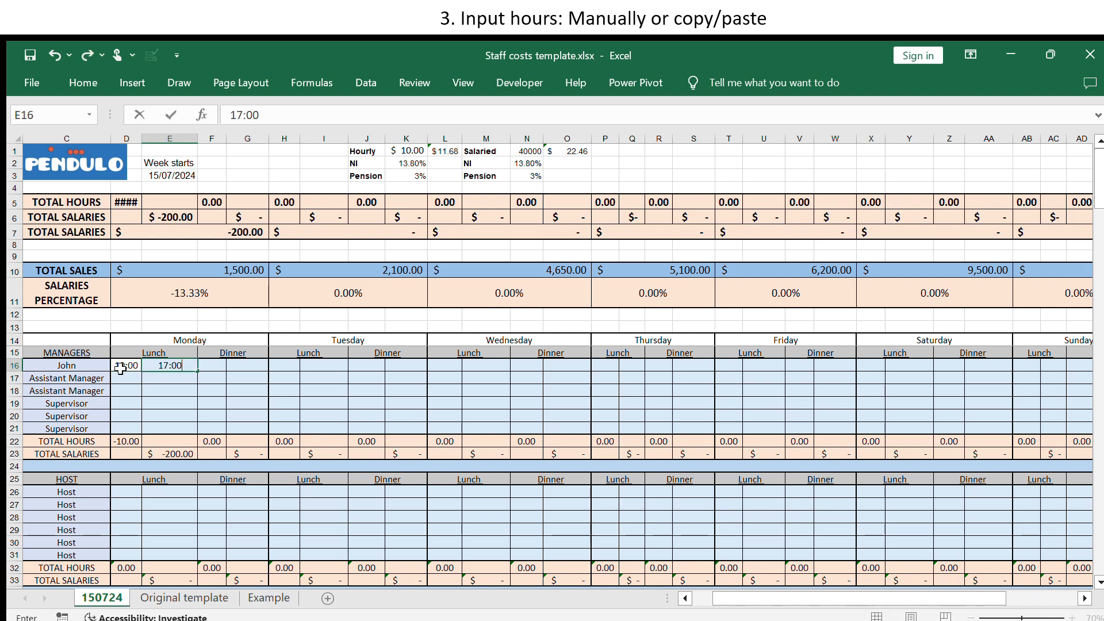
{"action": "key", "text": "Tab"}
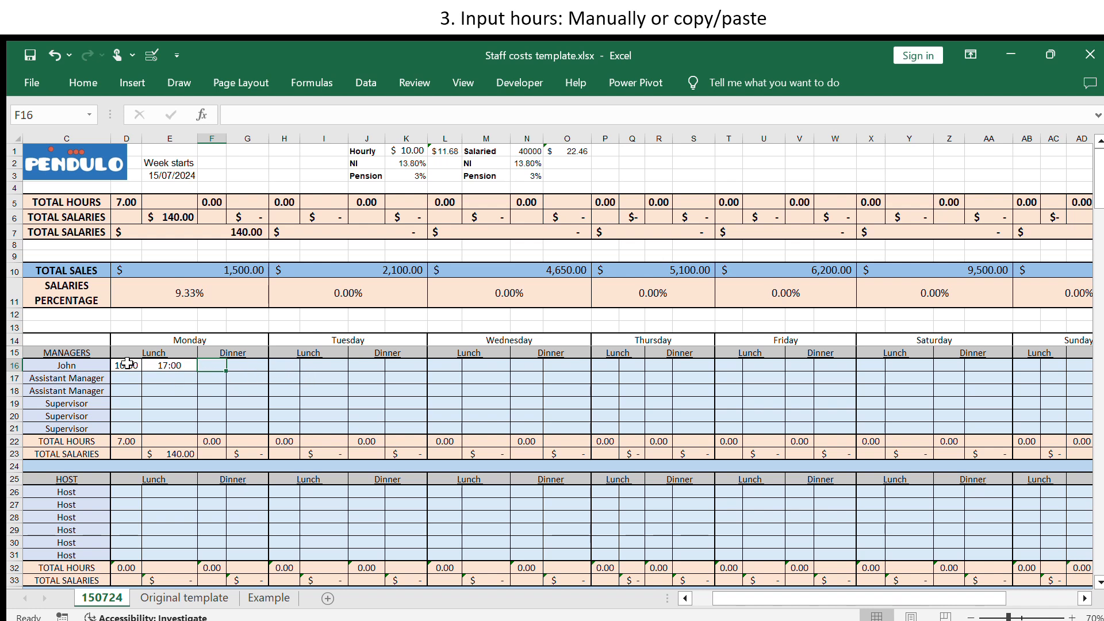
- Copy the manager's Monday lunch shift to Tuesday lunch starting at H16, and check Tuesday's lunch hours and salary totals
{"action": "left_click_drag", "start_coordinate": [127, 364], "coordinate": [160, 364]}
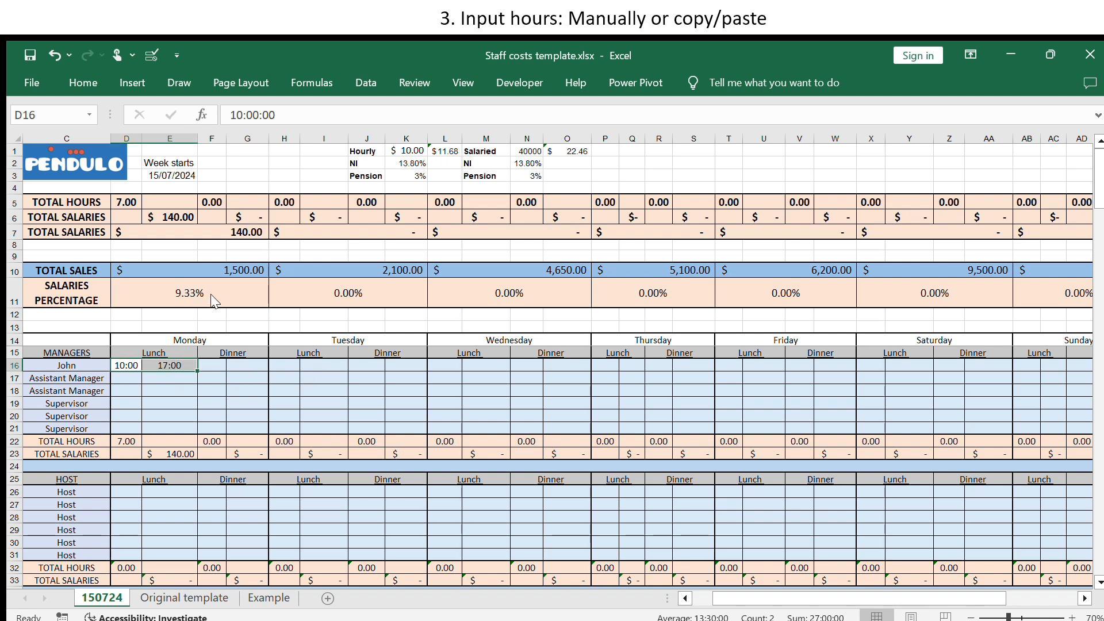
{"action": "key", "text": "ctrl+c"}
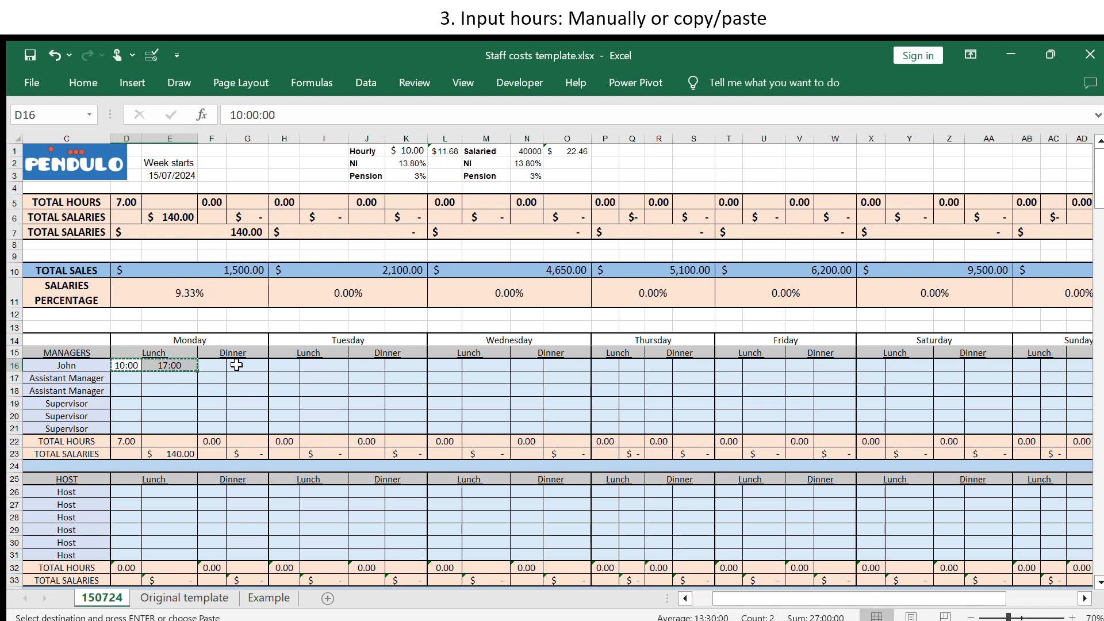
{"action": "left_click", "coordinate": [278, 366]}
{"action": "key", "text": "ctrl+v"}
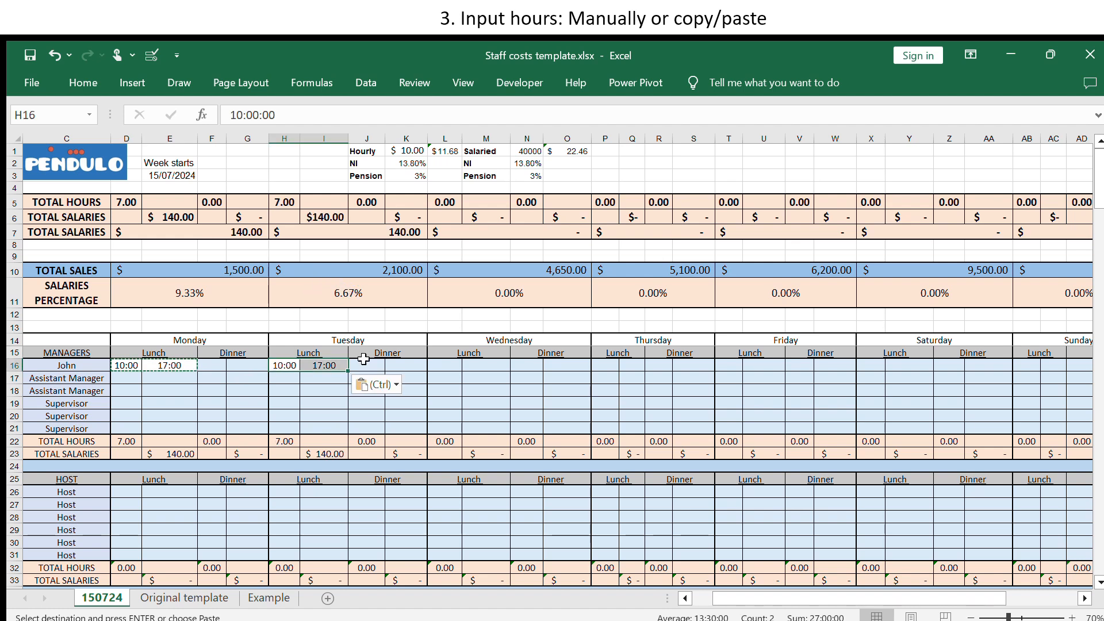
{"action": "left_click", "coordinate": [274, 440]}
{"action": "left_click", "coordinate": [321, 453]}
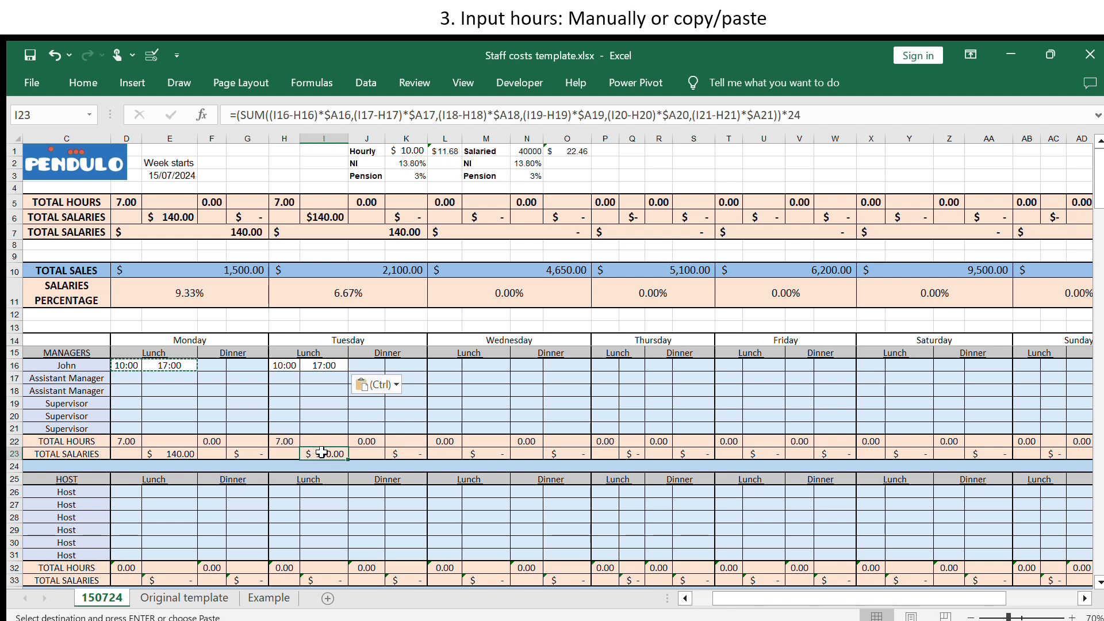
- Enter the manager's Wednesday lunch shift in L16:M16 as 10:00 to 17:00
{"action": "left_click", "coordinate": [452, 364]}
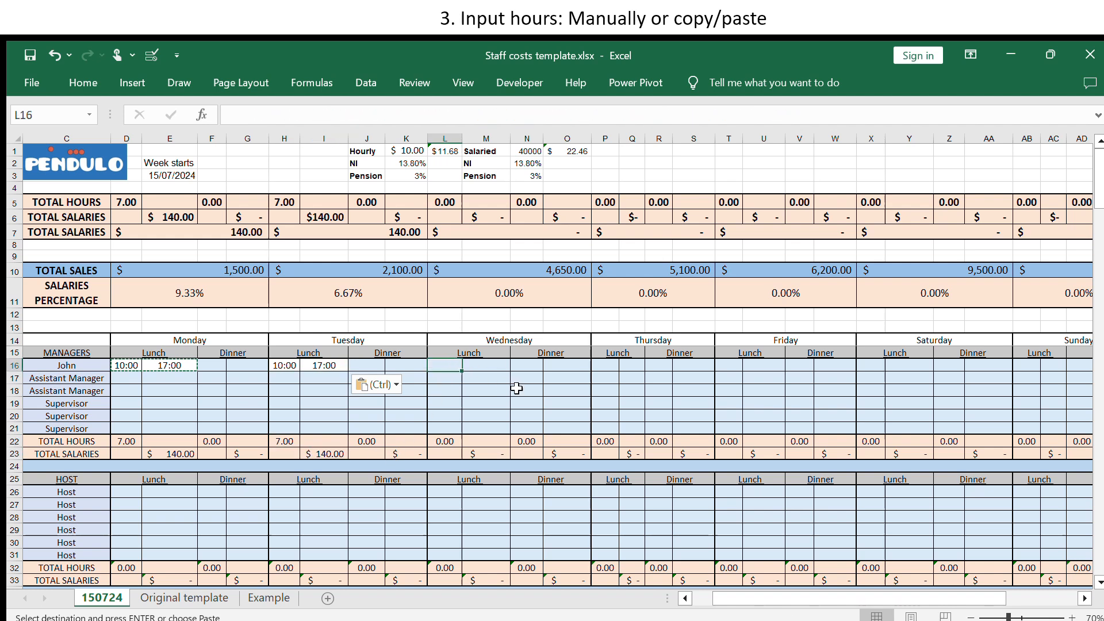
{"action": "type", "text": "10:"}
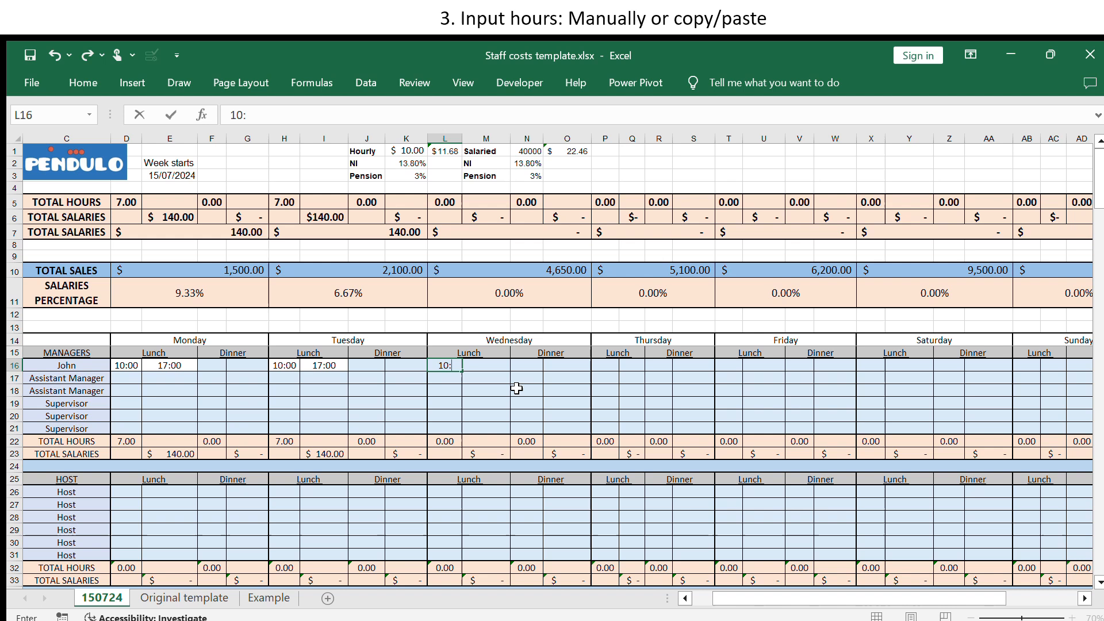
{"action": "type", "text": "00"}
{"action": "key", "text": "Tab"}
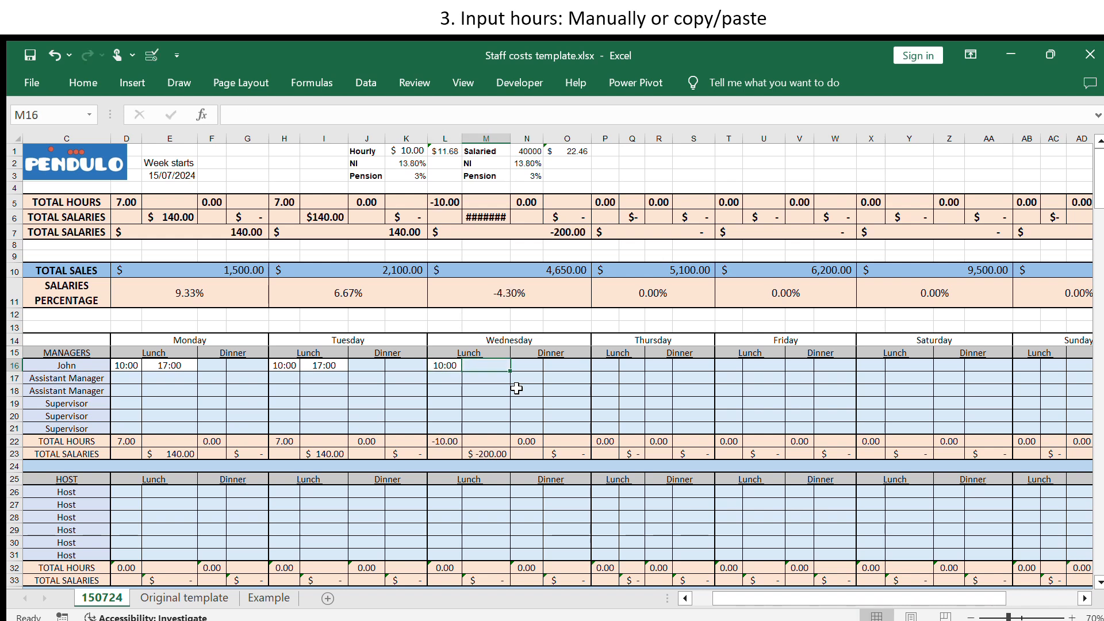
{"action": "type", "text": "17:"}
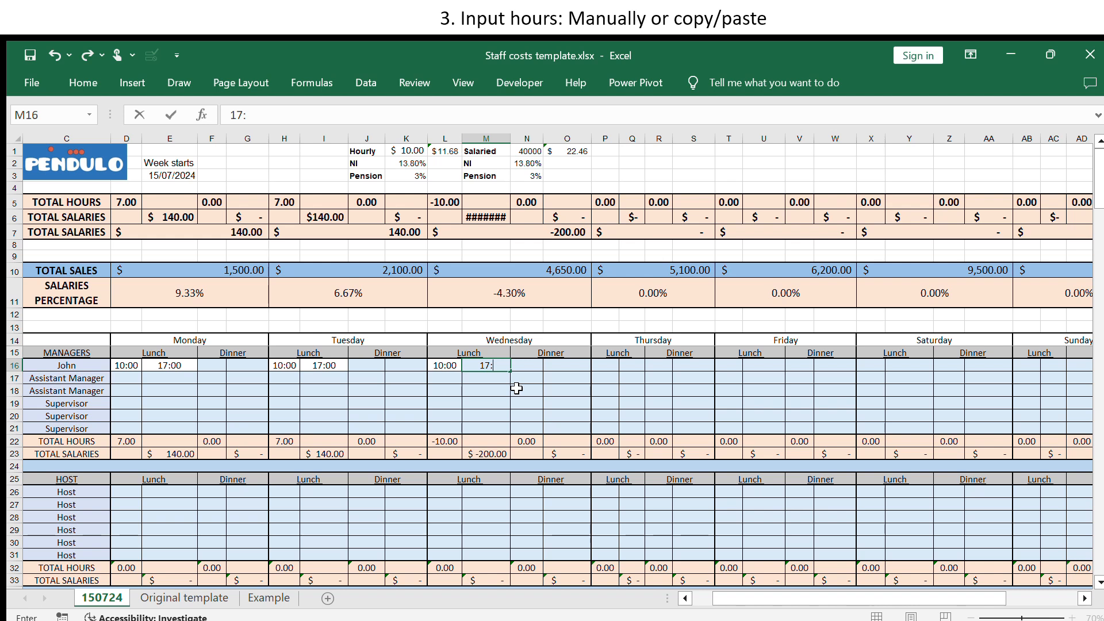
{"action": "type", "text": "00"}
{"action": "key", "text": "Tab"}
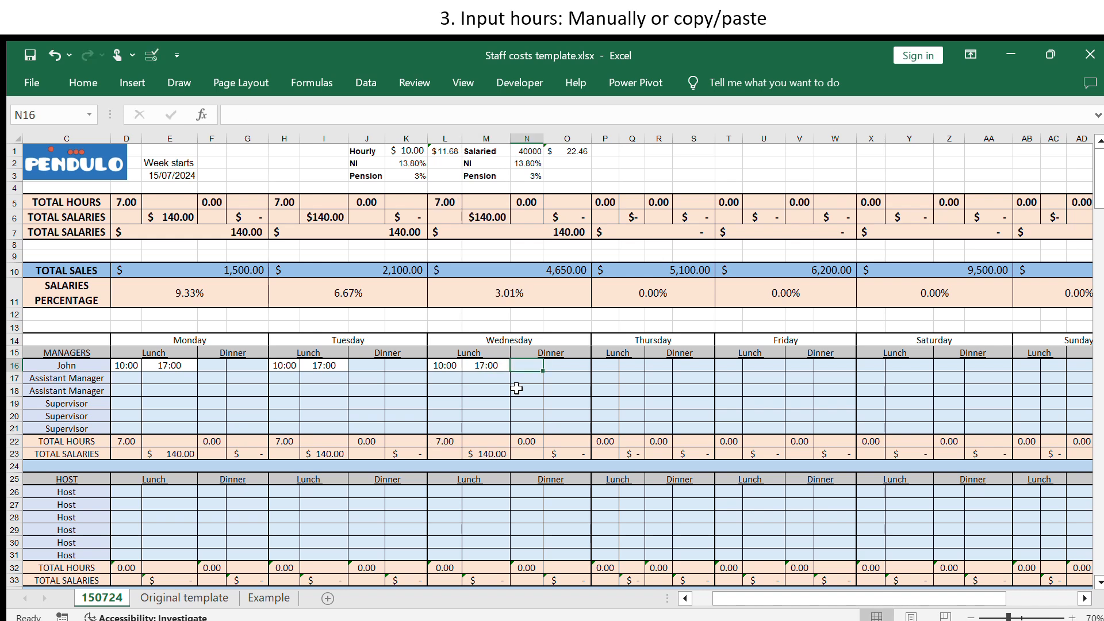
- Enter the manager's Wednesday dinner shift in N16:O16 as 18:00 to 0:00
{"action": "type", "text": "1"}
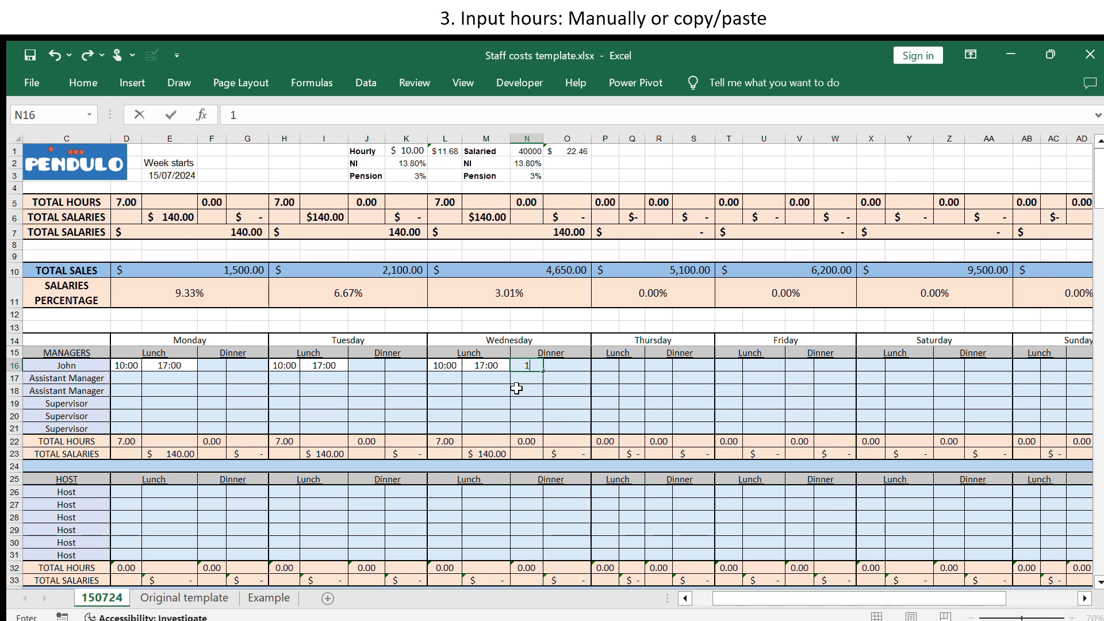
{"action": "type", "text": "8:00"}
{"action": "key", "text": "Tab"}
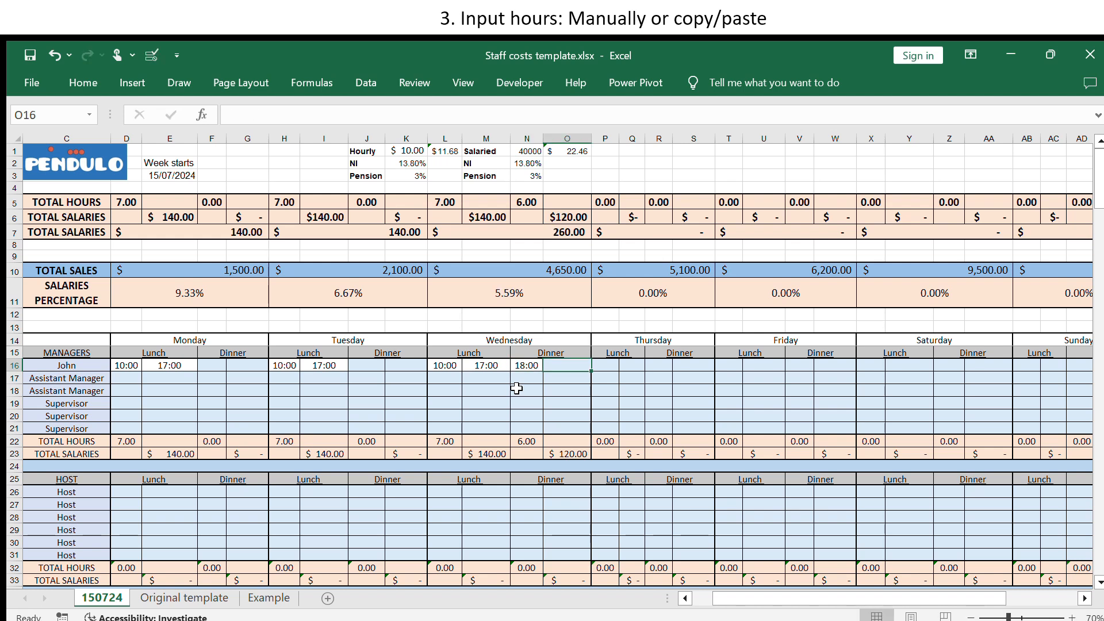
{"action": "type", "text": "0"}
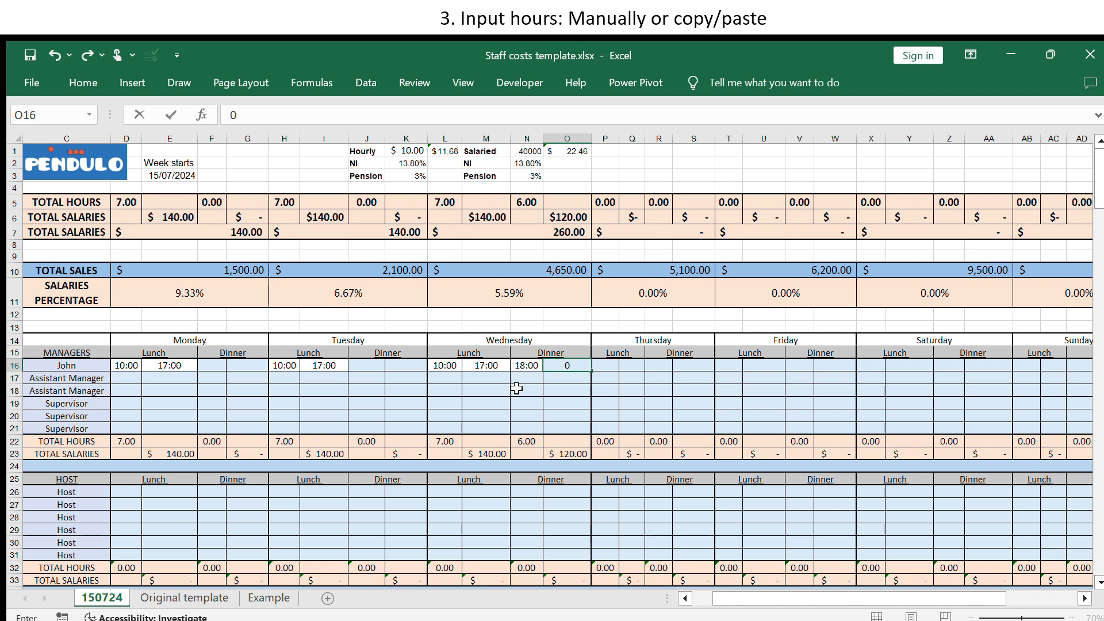
{"action": "type", "text": ":00:00"}
{"action": "key", "text": "Return"}
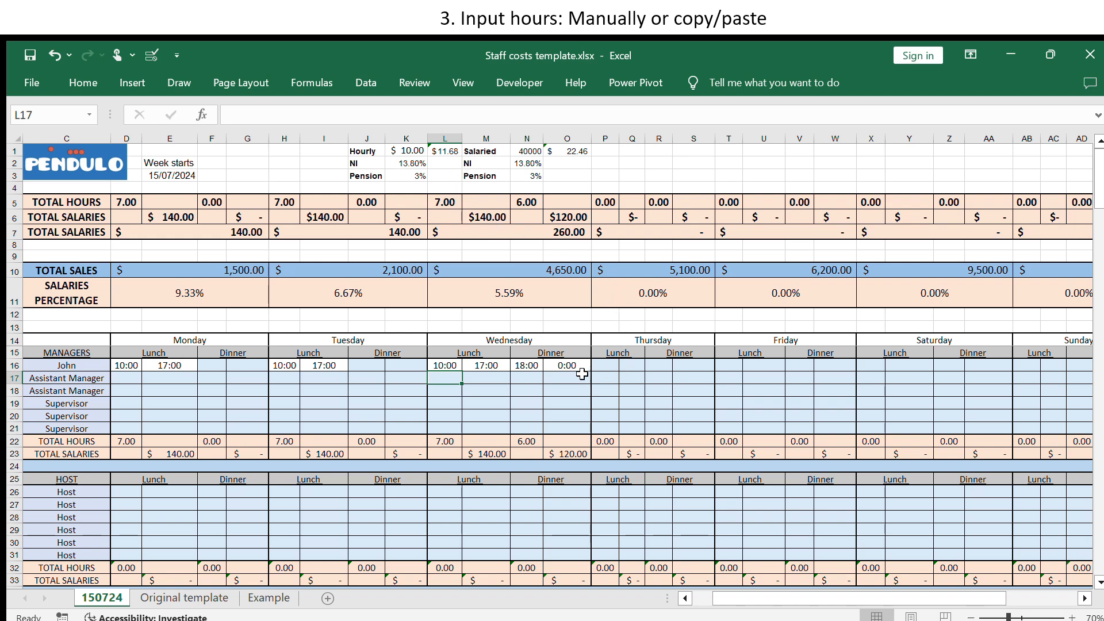
- Copy the manager's Wednesday dinner shift in N16:O16 to Thursday dinner starting at R16
{"action": "left_click_drag", "start_coordinate": [526, 364], "coordinate": [568, 364]}
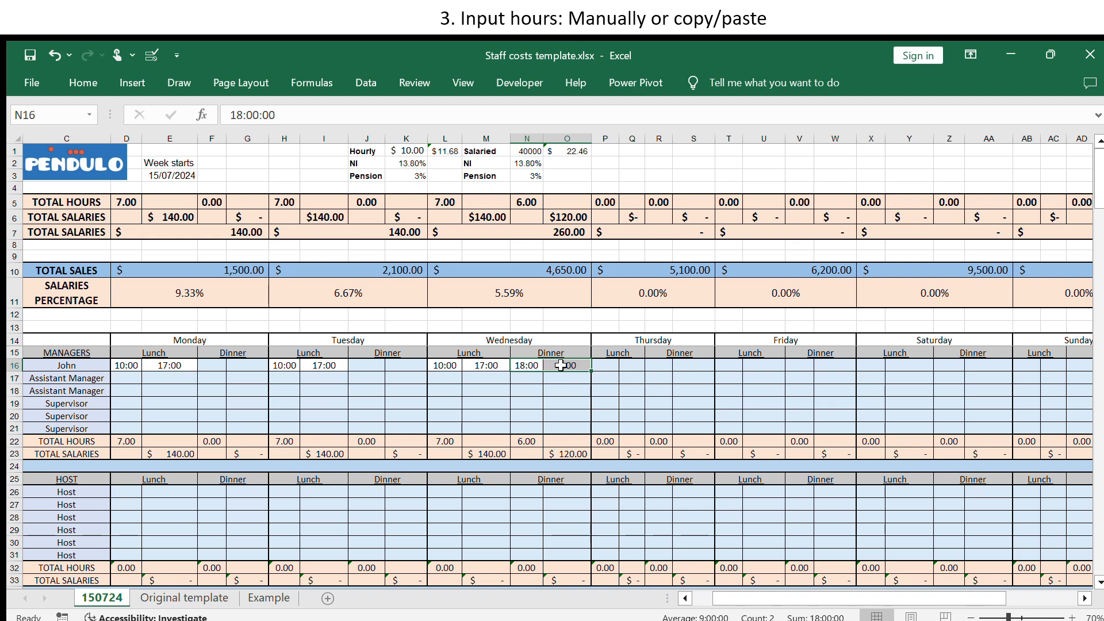
{"action": "key", "text": "ctrl+c"}
{"action": "left_click", "coordinate": [660, 367]}
{"action": "key", "text": "ctrl+v"}
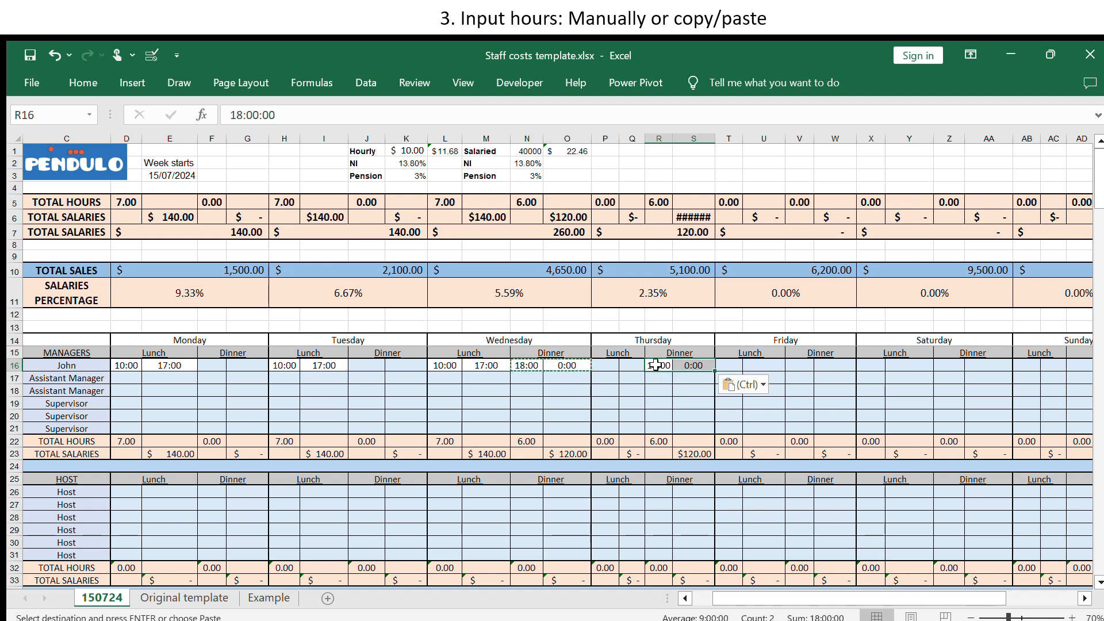
- Change the manager's Thursday dinner shift in R16:S16 to start at 17:00 and end at 23:00
{"action": "double_click", "coordinate": [656, 366]}
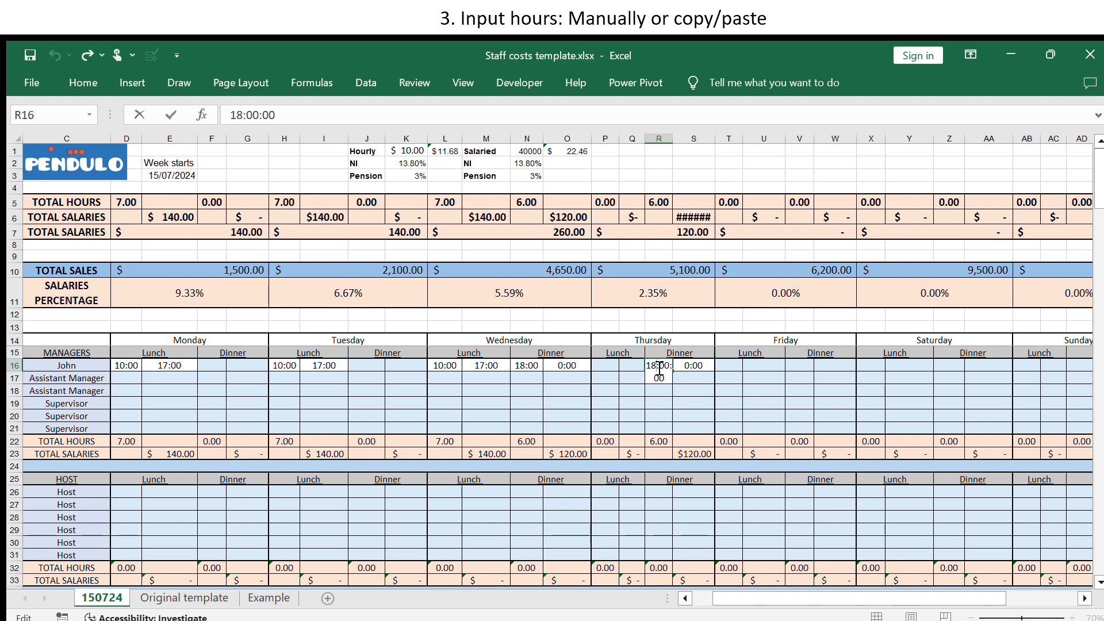
{"action": "type", "text": "7"}
{"action": "key", "text": "Return"}
{"action": "left_click", "coordinate": [691, 366]}
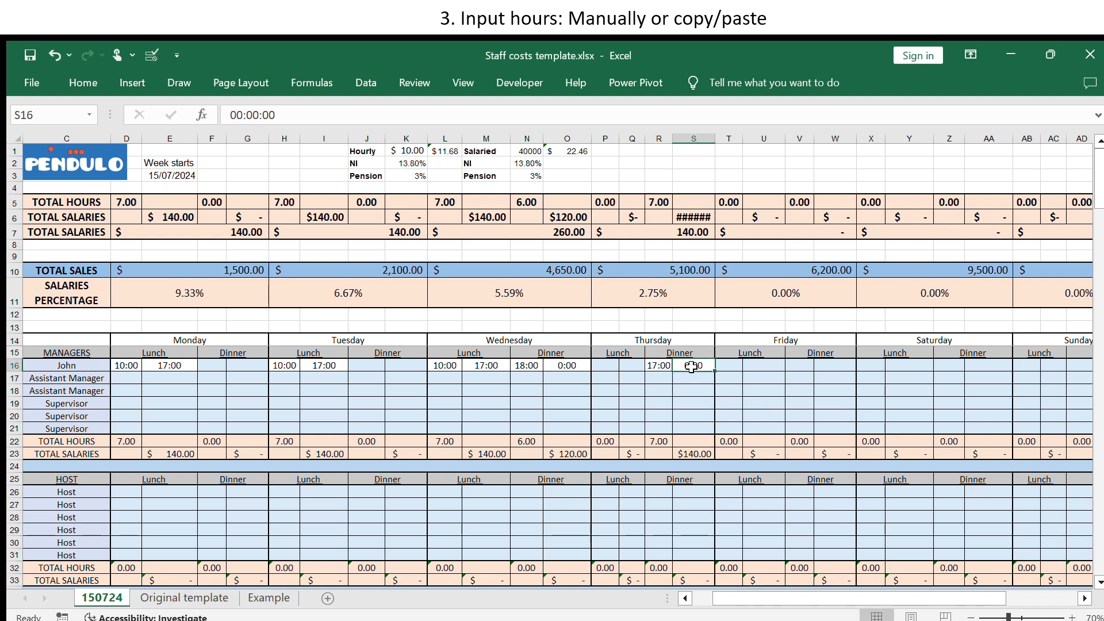
{"action": "type", "text": "23"}
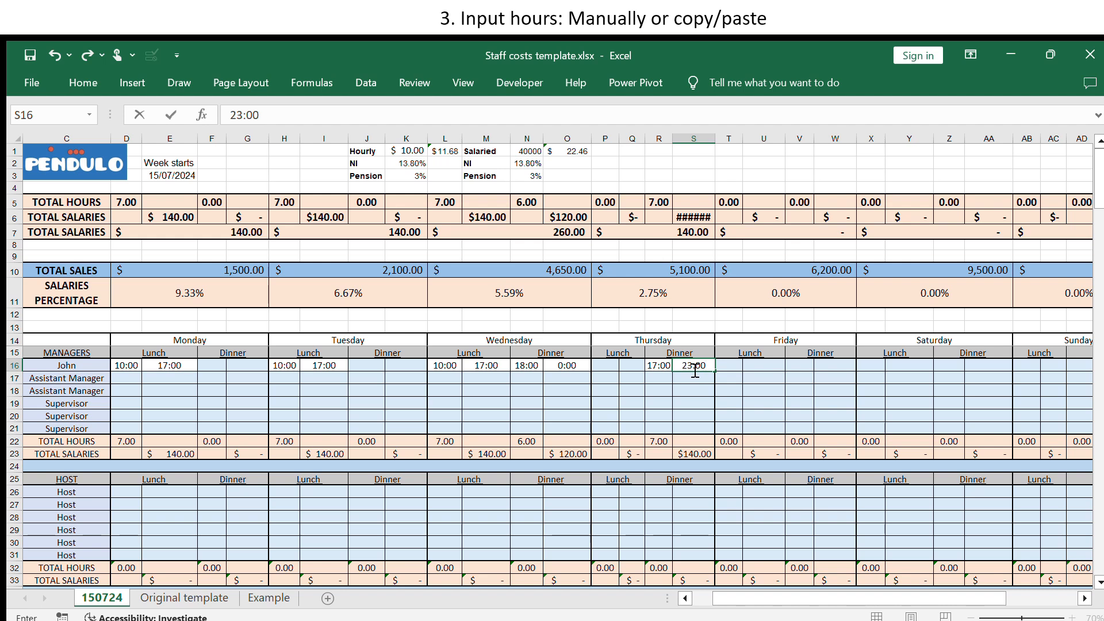
{"action": "type", "text": ":00"}
{"action": "key", "text": "Return"}
- Copy the manager's Thursday dinner shift in R16:S16 to Sunday dinner starting at AD16
{"action": "left_click", "coordinate": [667, 367]}
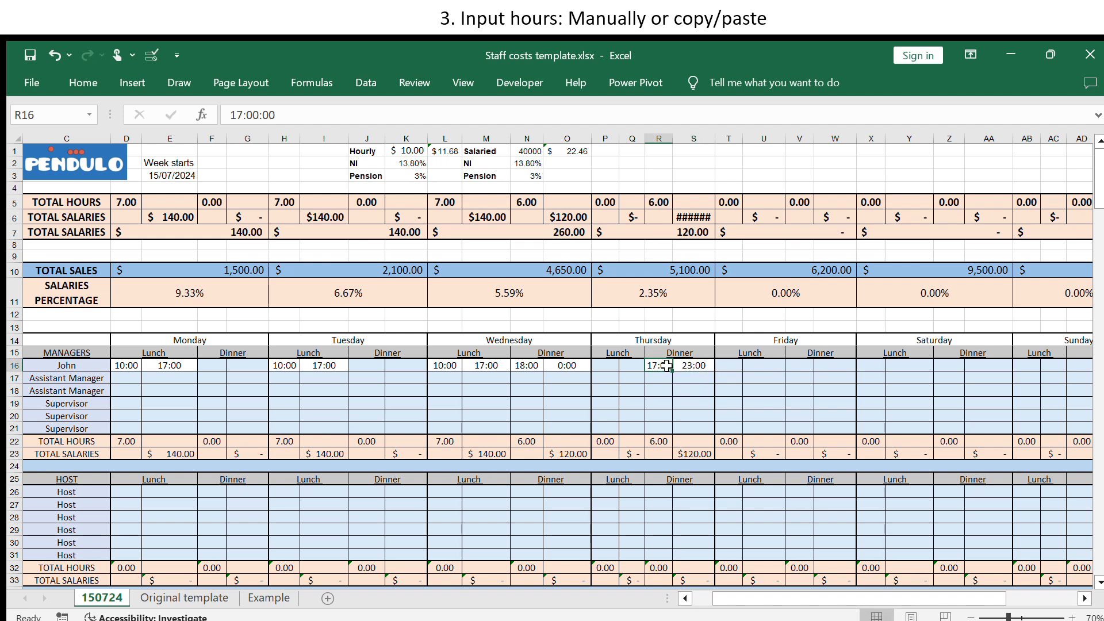
{"action": "left_click_drag", "start_coordinate": [667, 366], "coordinate": [676, 366]}
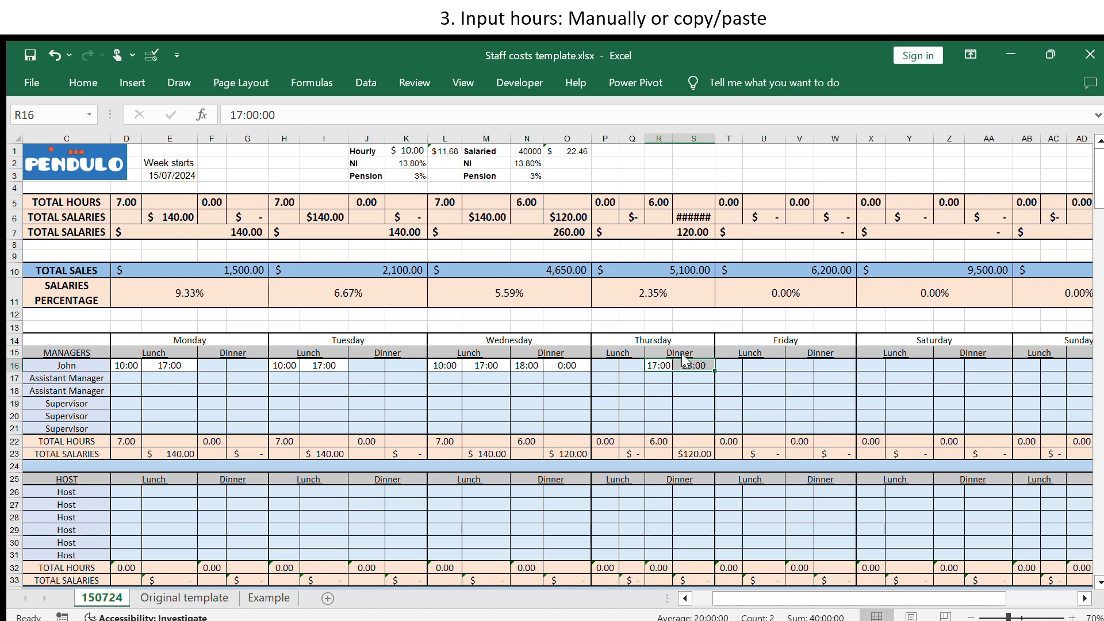
{"action": "key", "text": "ctrl+c"}
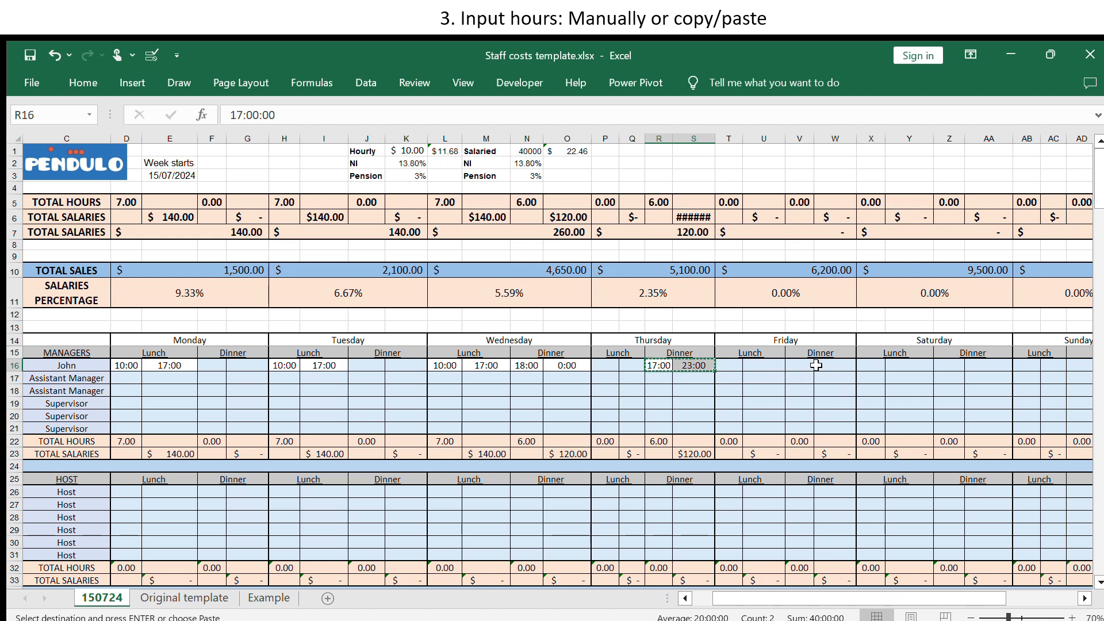
{"action": "left_click", "coordinate": [1077, 367]}
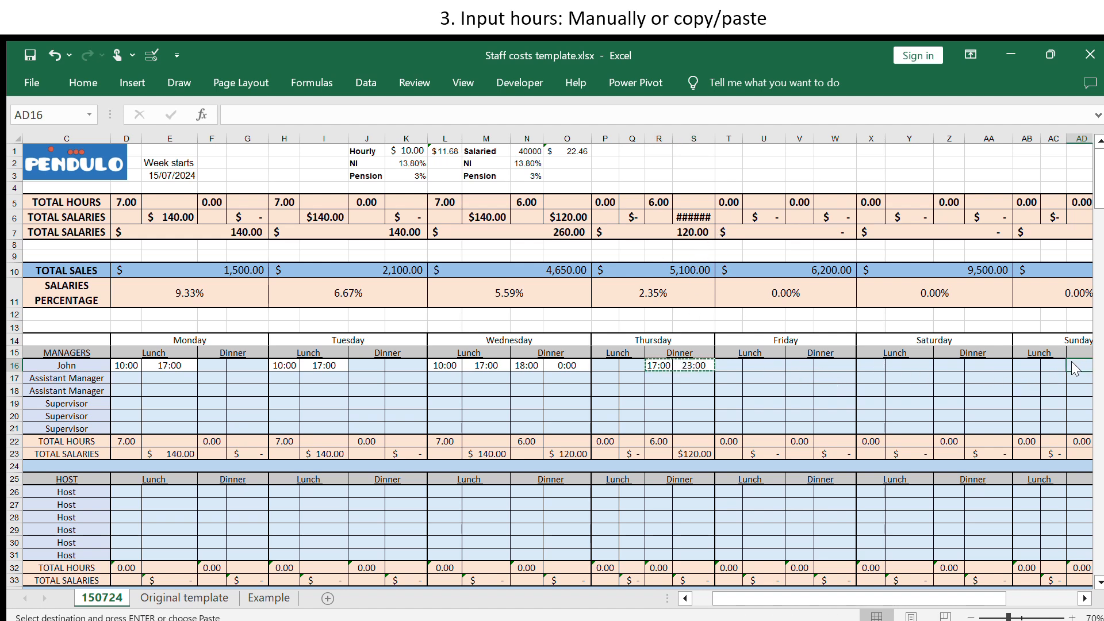
{"action": "key", "text": "ctrl+v"}
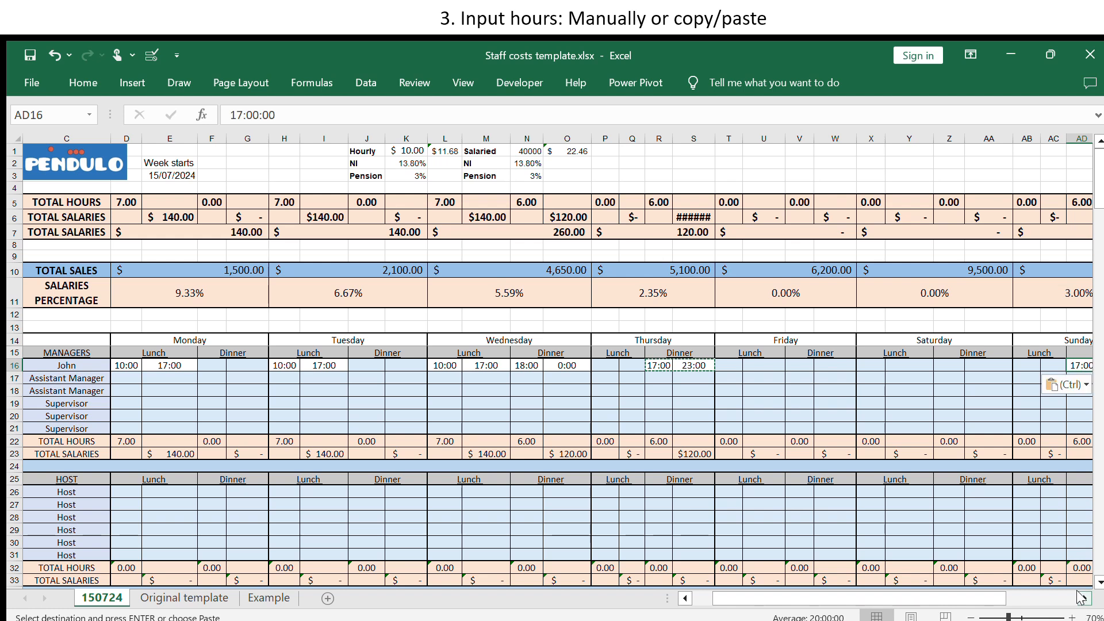
- Widen column S slightly so the Thursday dinner salary total fits in its cell
{"action": "left_click", "coordinate": [1084, 598]}
{"action": "left_click", "coordinate": [1084, 598]}
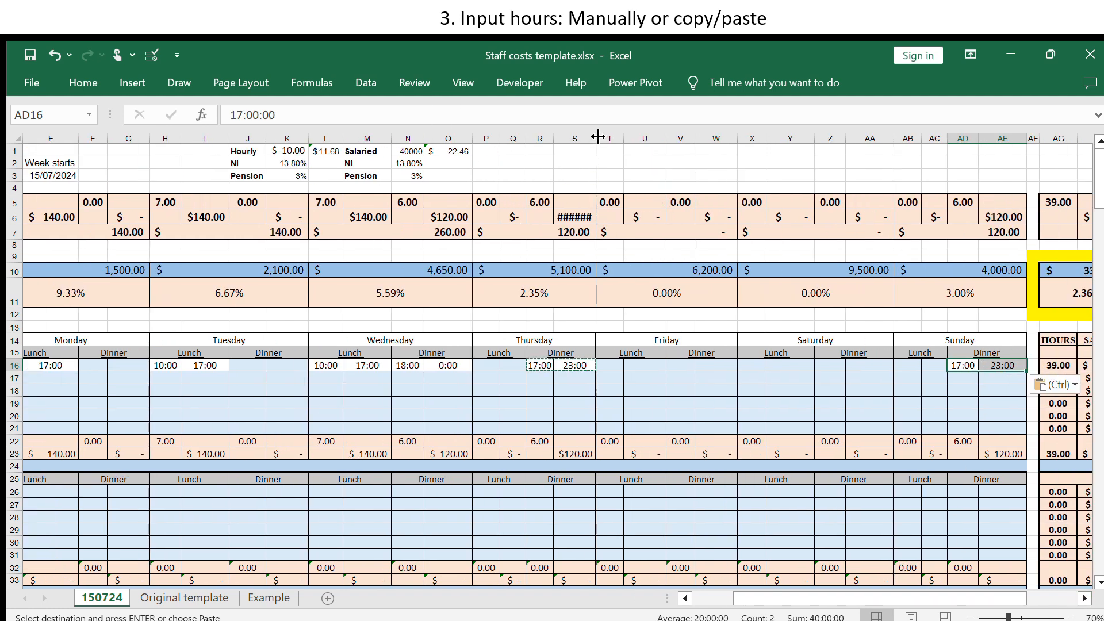
{"action": "left_click_drag", "start_coordinate": [598, 136], "coordinate": [603, 136]}
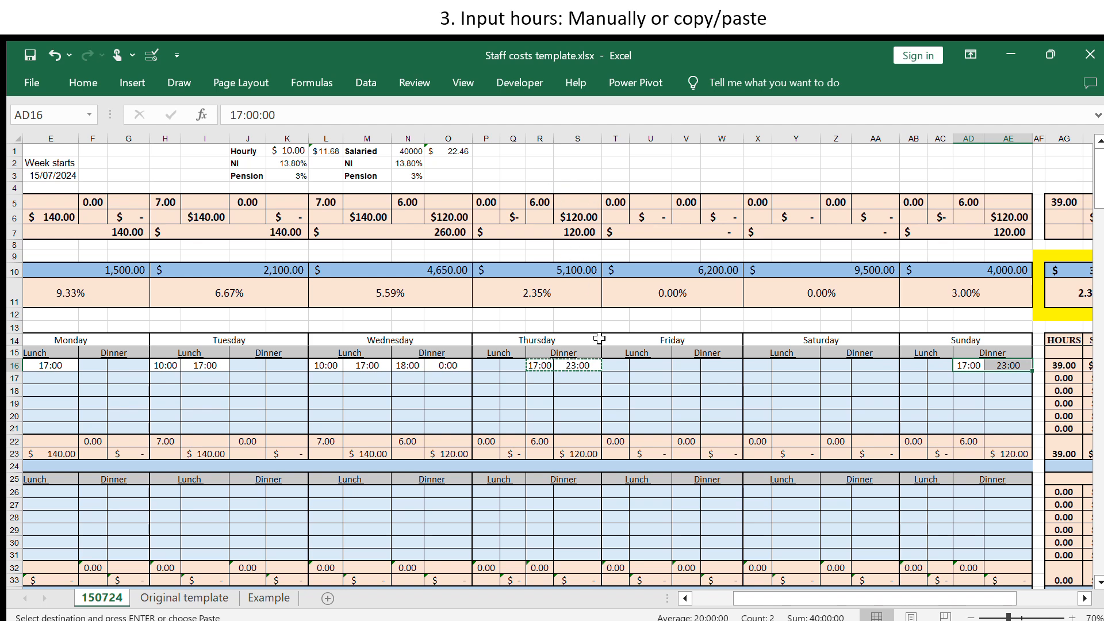
- Check the Thursday and Sunday dinner totals, then compare the manager's weekly hours with the agreed hours in row 16
{"action": "left_click", "coordinate": [539, 441]}
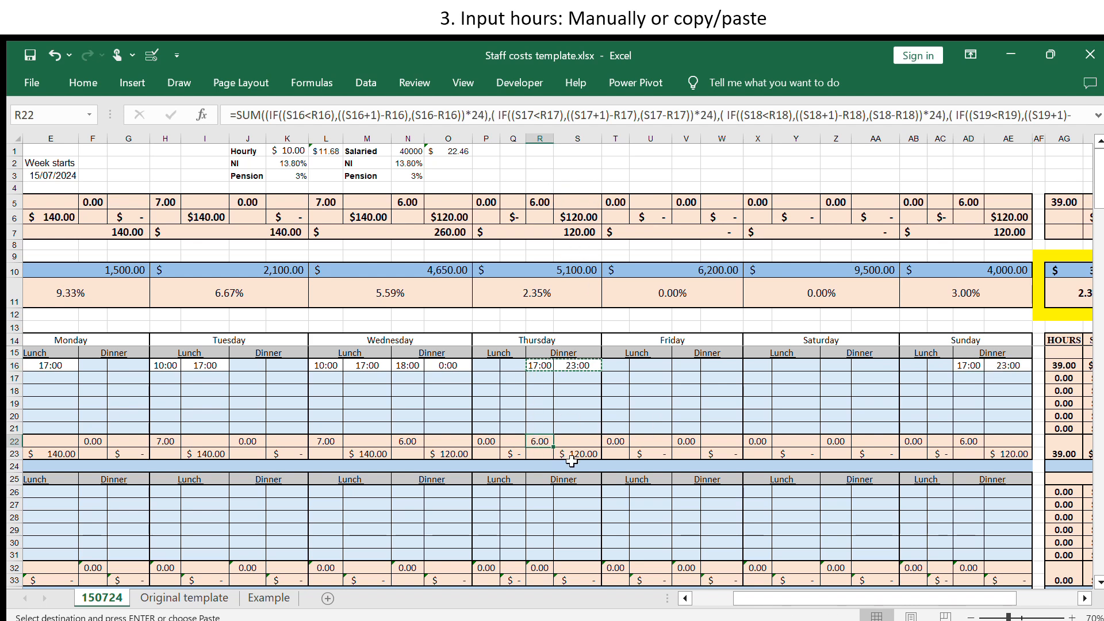
{"action": "left_click", "coordinate": [572, 455]}
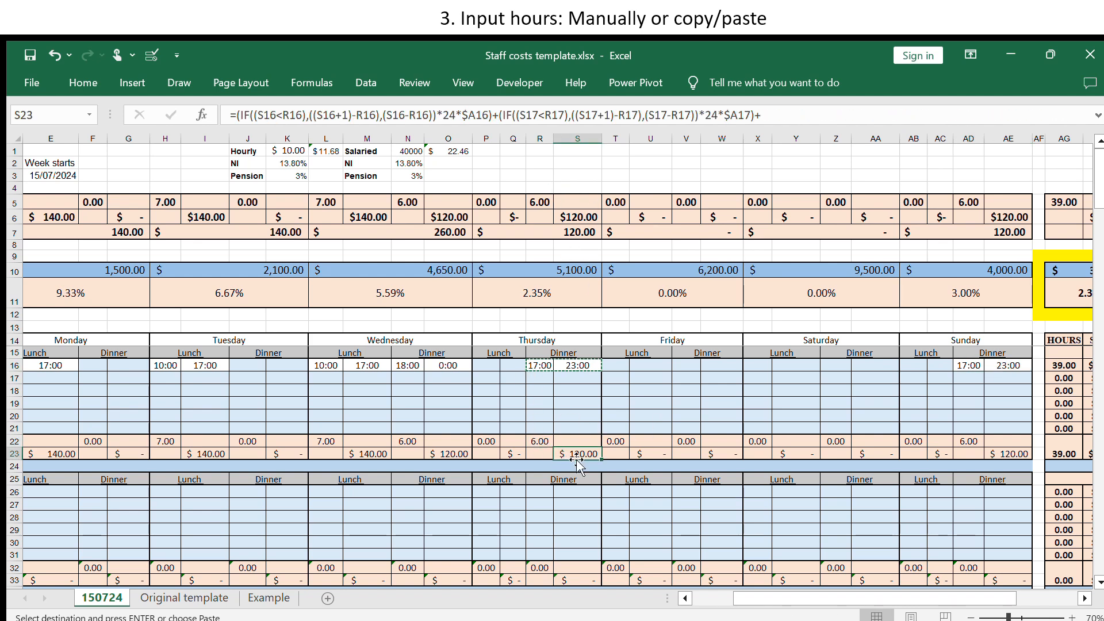
{"action": "left_click", "coordinate": [1003, 457]}
{"action": "left_click", "coordinate": [1084, 598]}
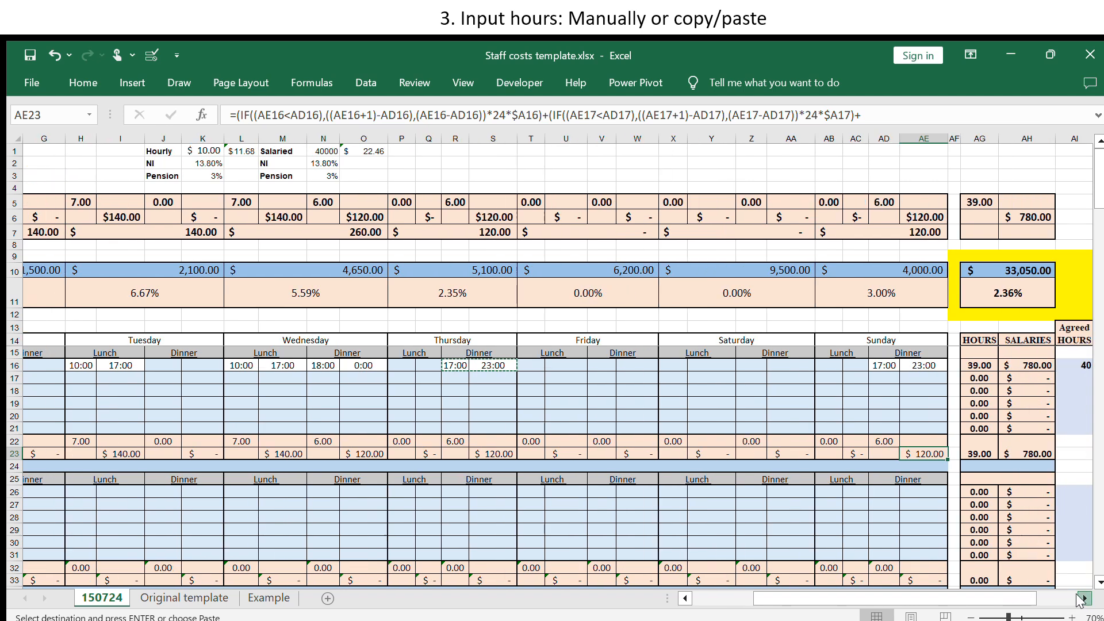
{"action": "left_click", "coordinate": [1084, 598]}
{"action": "left_click", "coordinate": [1084, 598]}
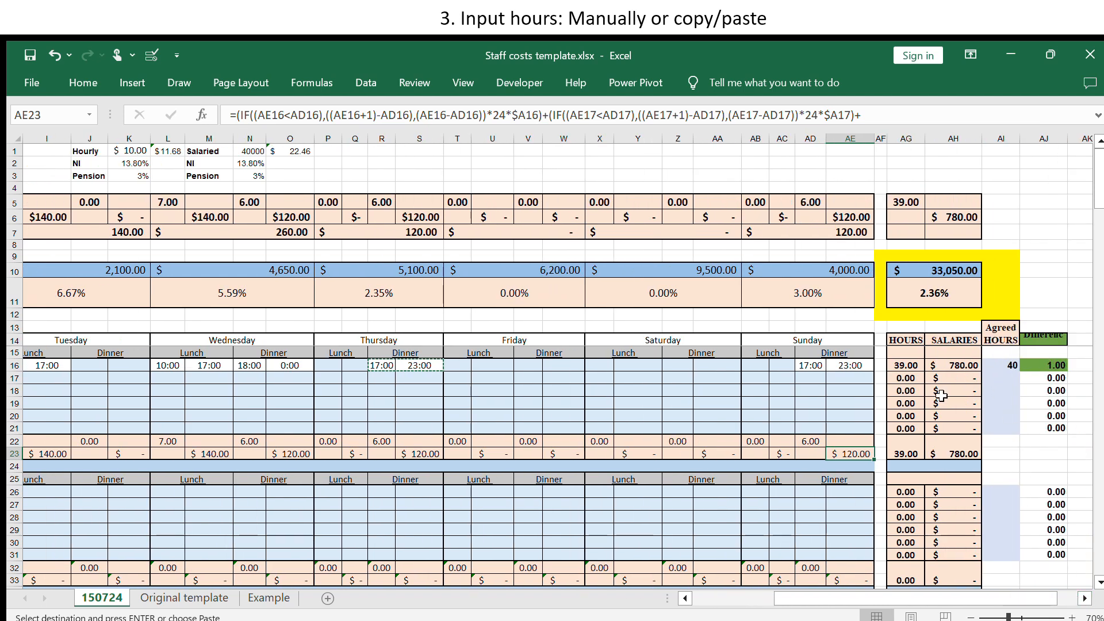
{"action": "left_click", "coordinate": [379, 367]}
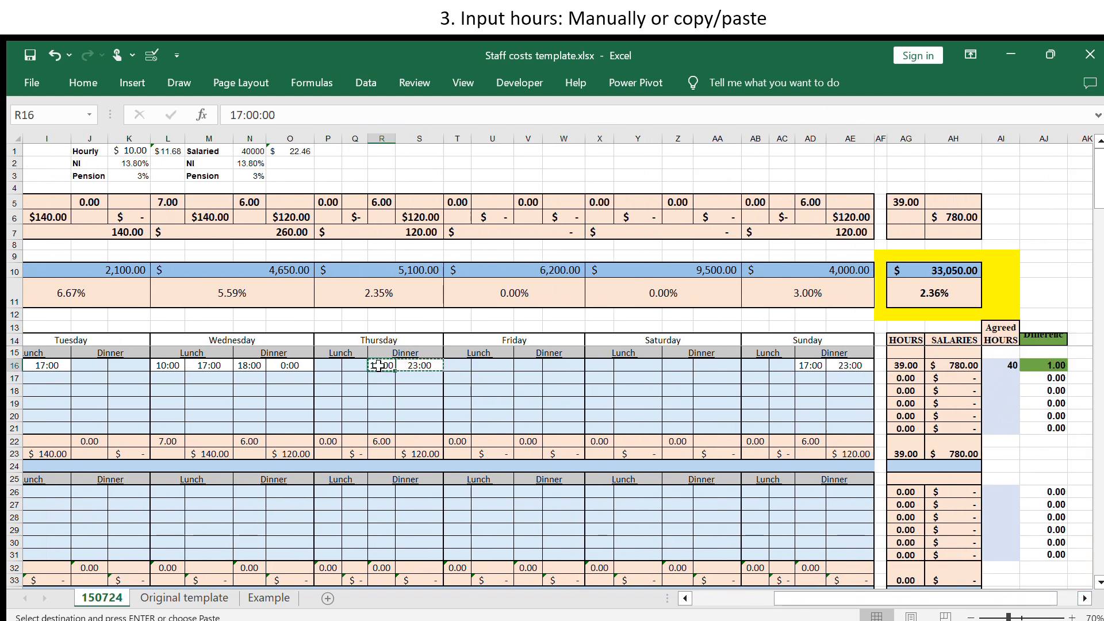
- Change the manager's Thursday dinner start time in R16 to 16:00
{"action": "left_click", "coordinate": [243, 115]}
{"action": "key", "text": "BackSpace"}
{"action": "type", "text": "6"}
{"action": "key", "text": "Return"}
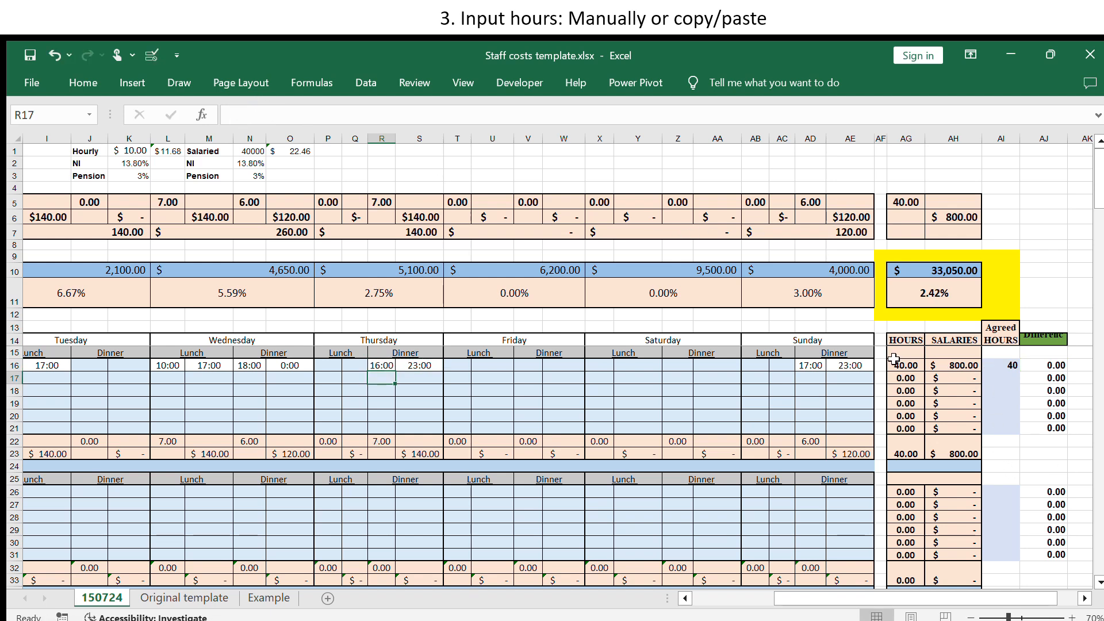
- Check the manager's weekly salary in AH16, the overall salaries percentage in AG11 and the daily totals across the week
{"action": "left_click", "coordinate": [955, 365]}
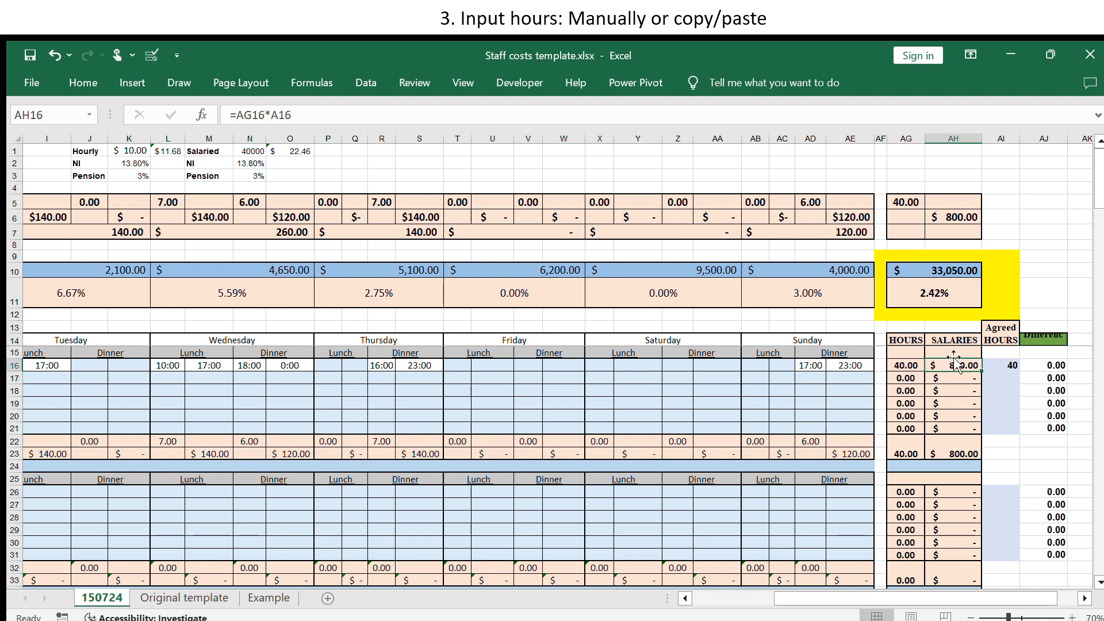
{"action": "left_click", "coordinate": [927, 296]}
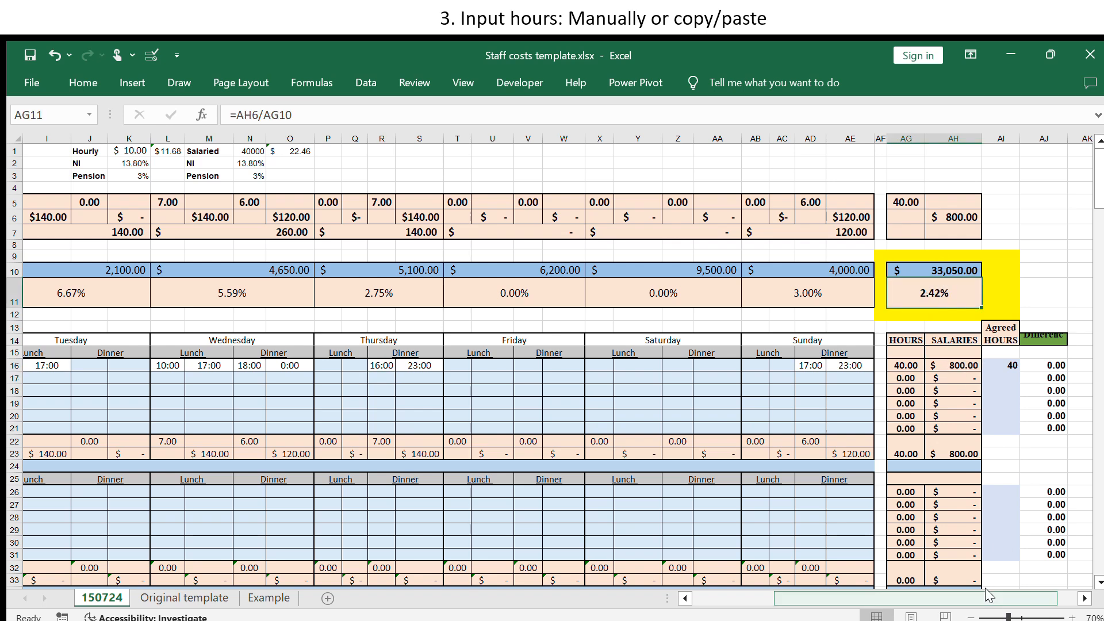
{"action": "left_click_drag", "start_coordinate": [899, 592], "coordinate": [784, 584]}
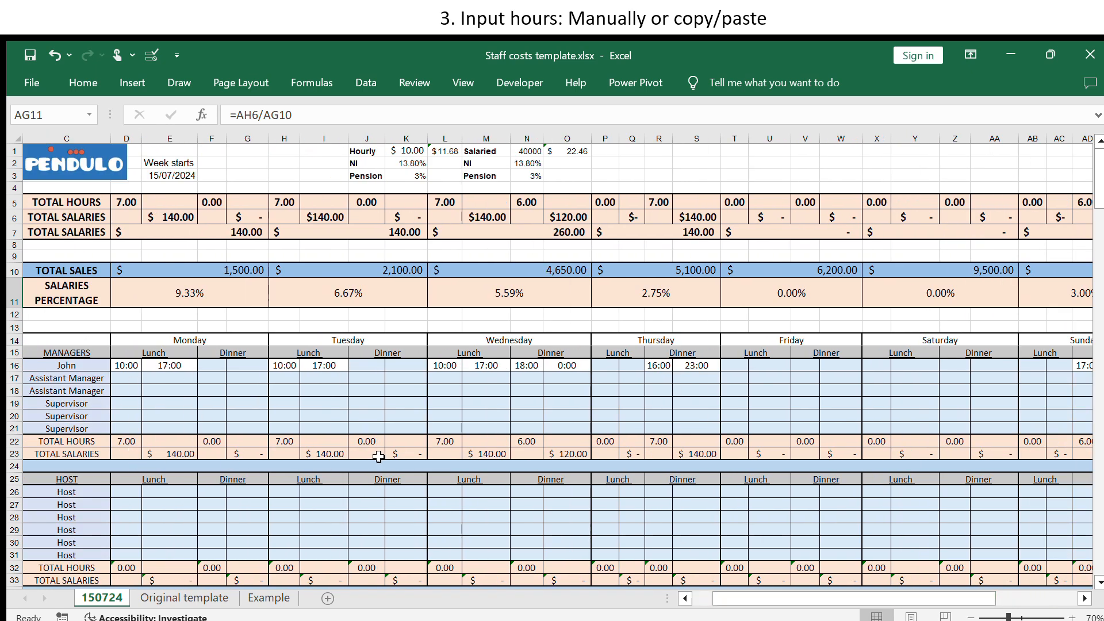
{"action": "left_click", "coordinate": [1085, 598]}
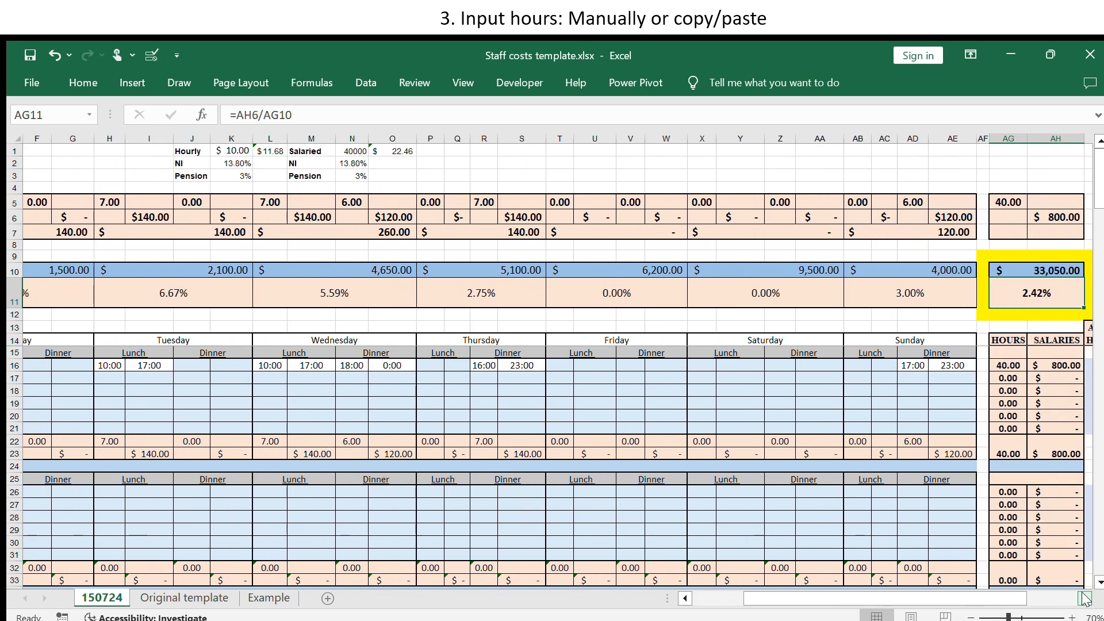
{"action": "left_click", "coordinate": [1086, 598]}
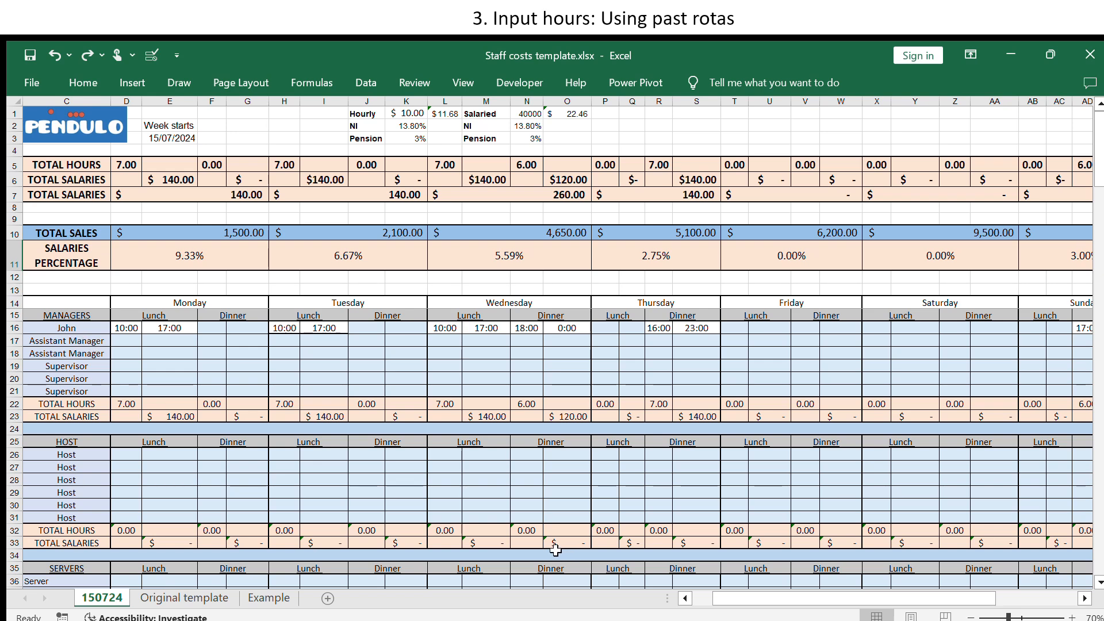
- Replace the two Assistant Manager placeholders in C17:C18 with the staff members' first names
{"action": "left_click_drag", "start_coordinate": [65, 330], "coordinate": [64, 338]}
{"action": "left_click", "coordinate": [63, 338]}
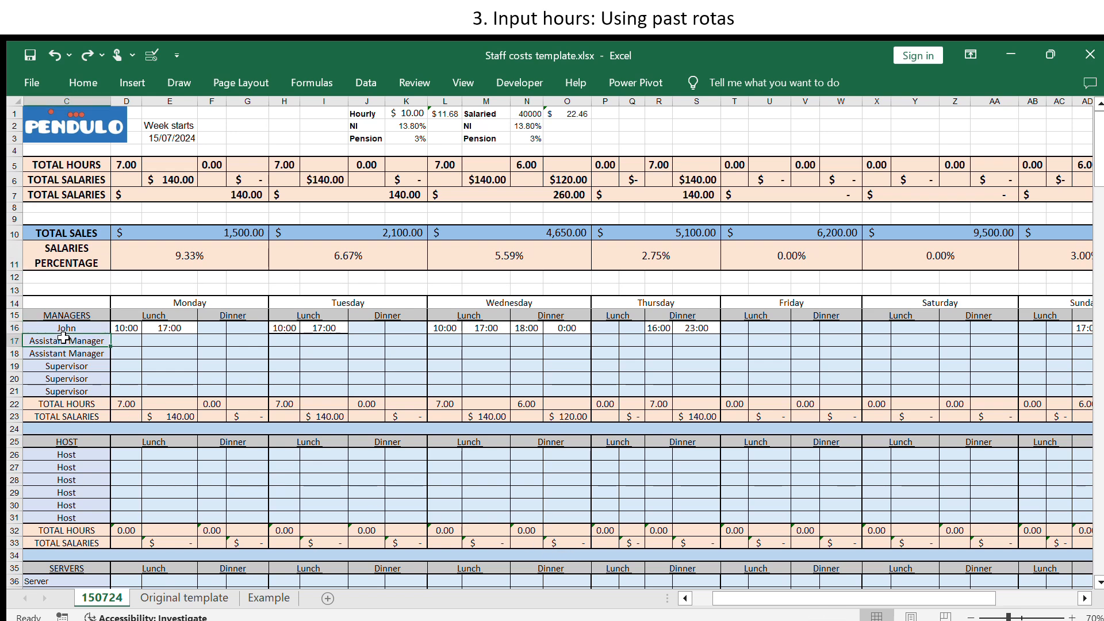
{"action": "type", "text": "Olivia"}
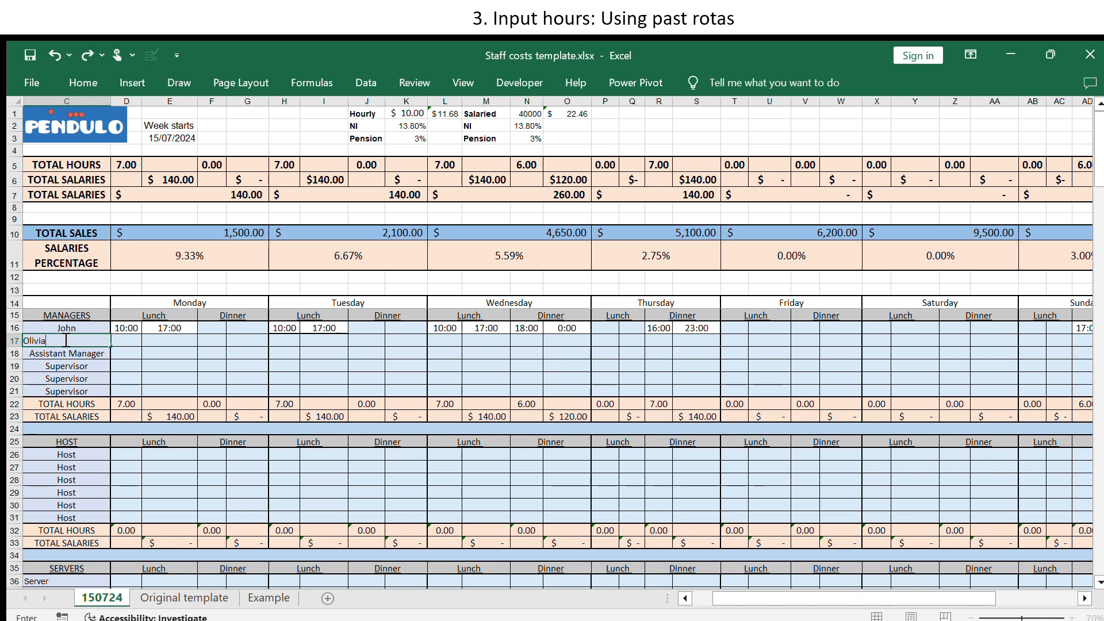
{"action": "key", "text": "Return"}
{"action": "type", "text": "Peter"}
{"action": "key", "text": "ctrl+Return"}
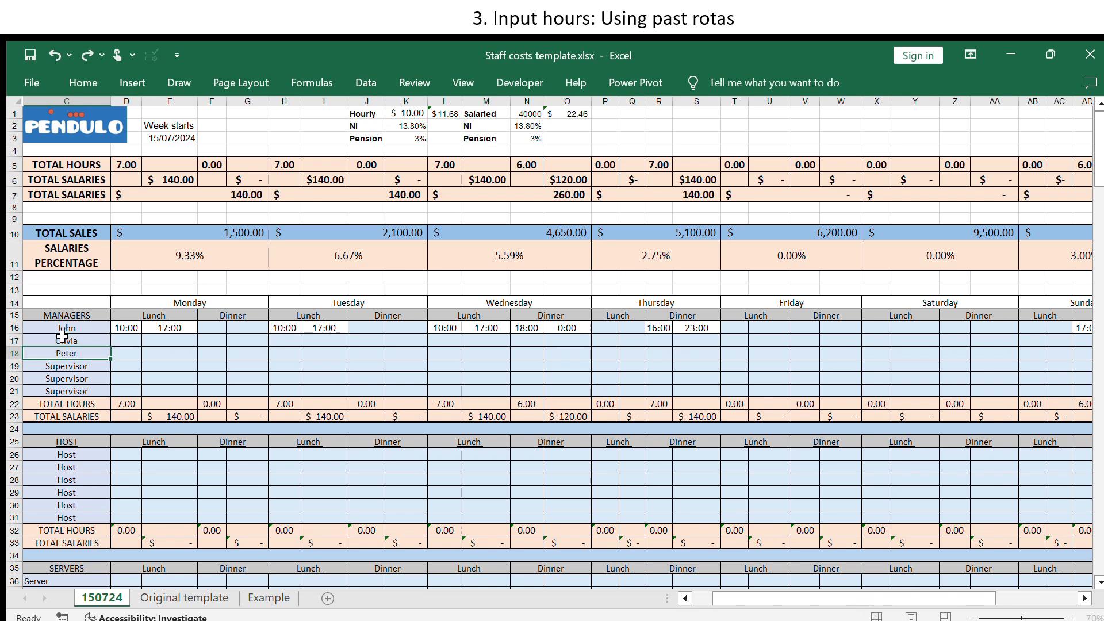
{"action": "key", "text": "Return"}
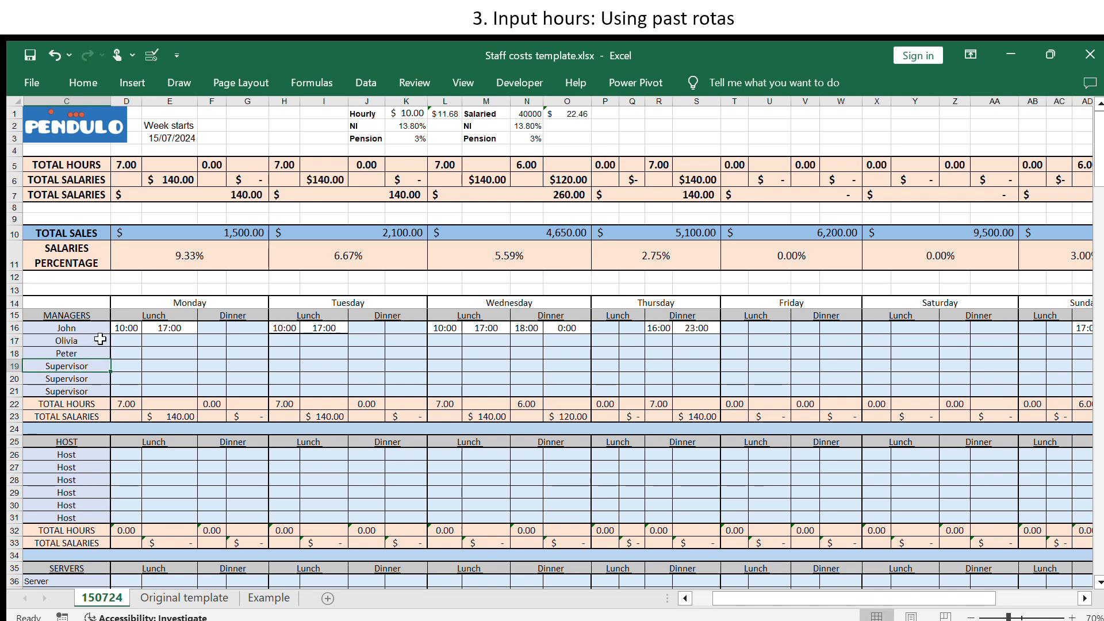
- Enter a Monday lunch shift from 10:00 to 16:00 in D17:E17 for the first assistant manager
{"action": "left_click", "coordinate": [136, 341]}
{"action": "type", "text": "10:00"}
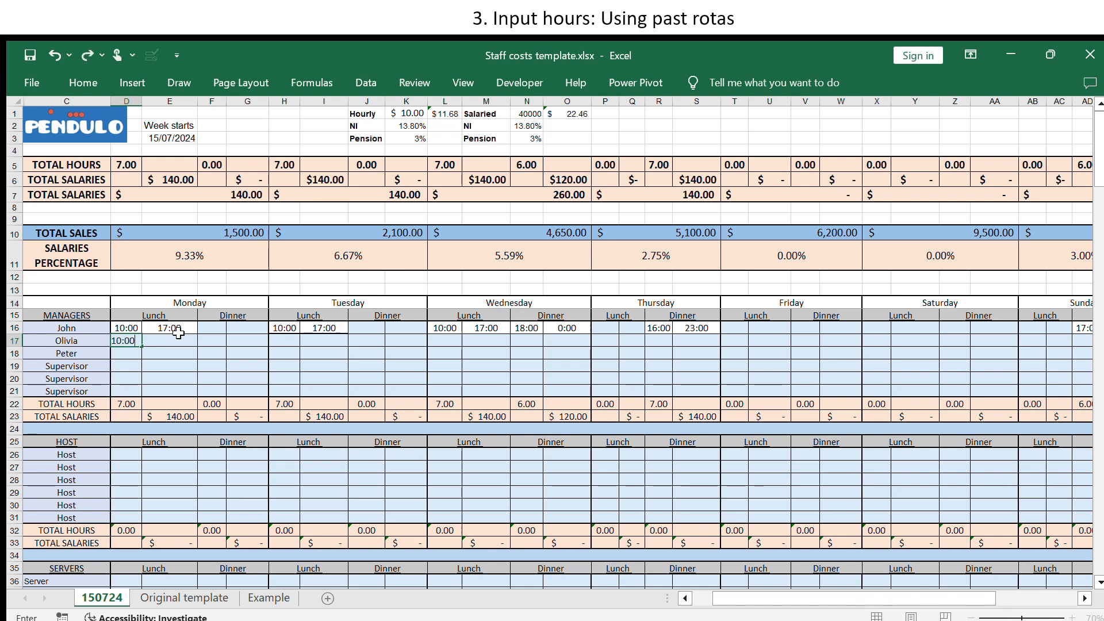
{"action": "key", "text": "Return"}
{"action": "key", "text": "Right"}
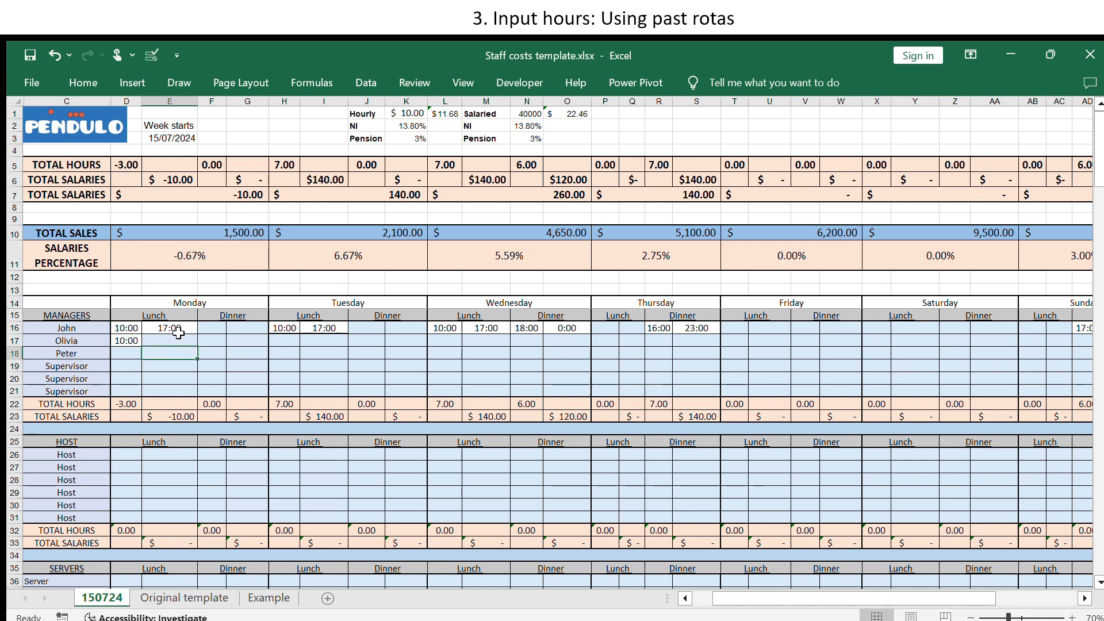
{"action": "type", "text": "1"}
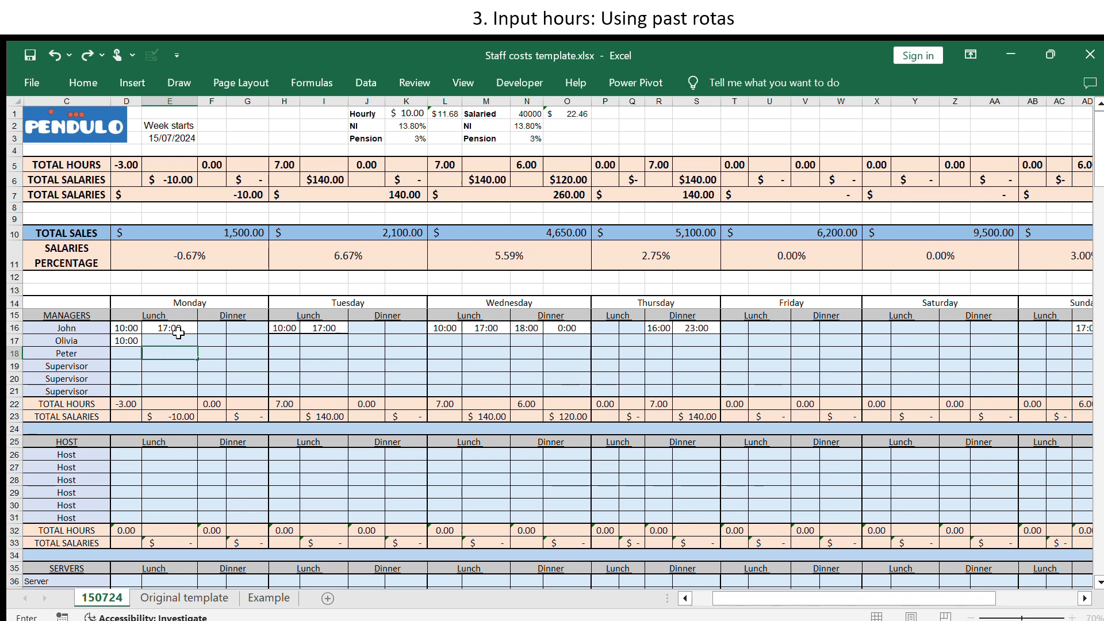
{"action": "left_click", "coordinate": [182, 339]}
{"action": "type", "text": "1"}
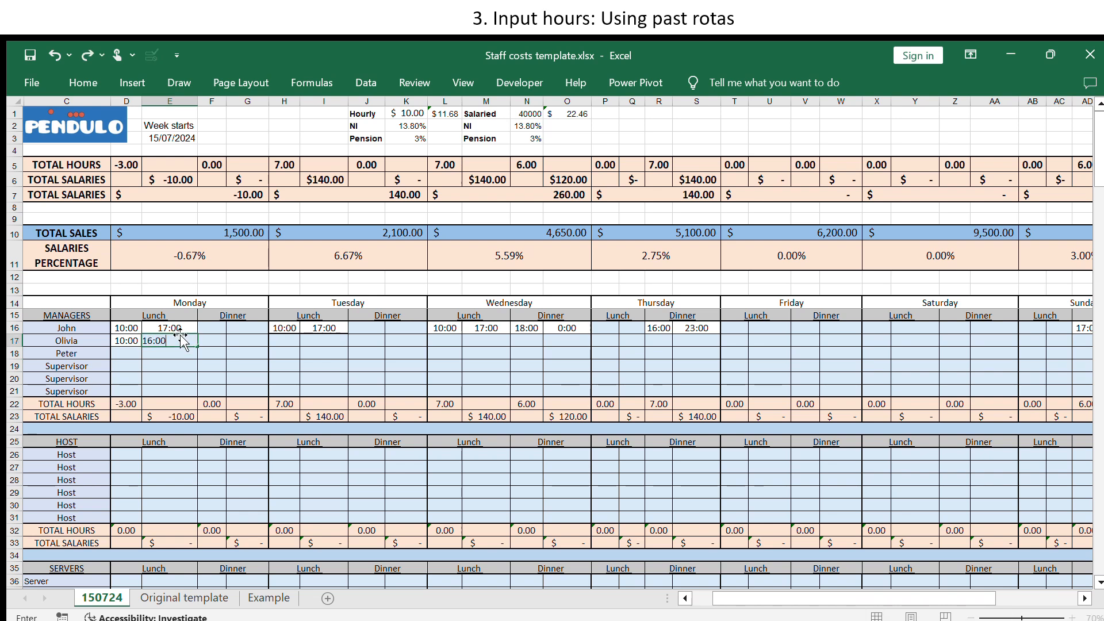
{"action": "type", "text": "6:00"}
{"action": "key", "text": "Return"}
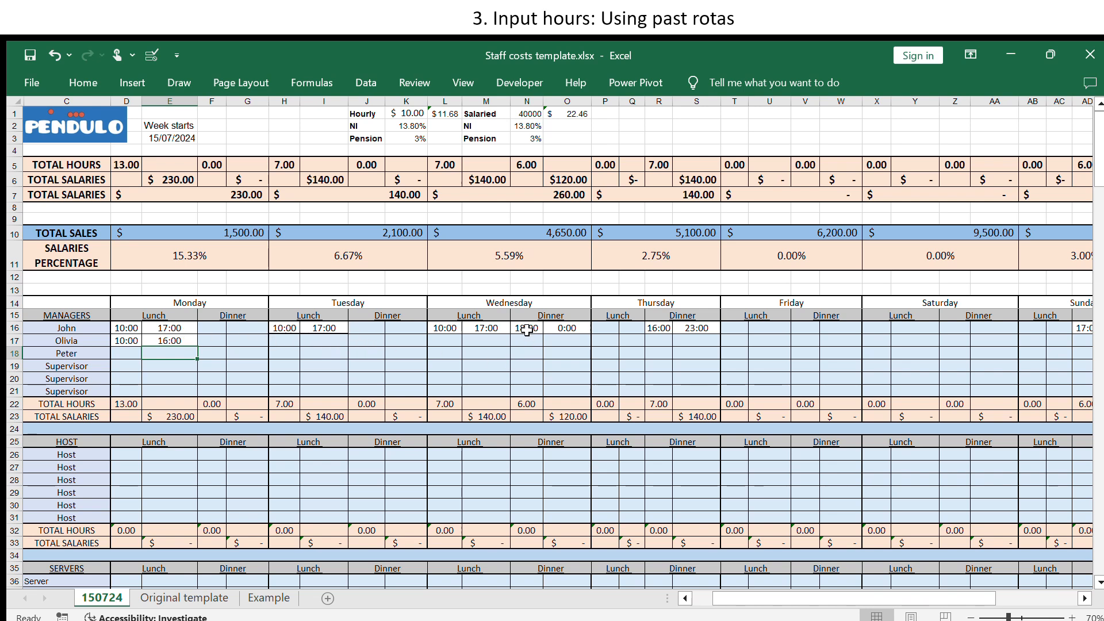
- Copy the manager's Wednesday dinner shift in N16:O16 to the first assistant manager's Tuesday dinner starting at J17
{"action": "left_click_drag", "start_coordinate": [527, 329], "coordinate": [557, 328]}
{"action": "key", "text": "ctrl+c"}
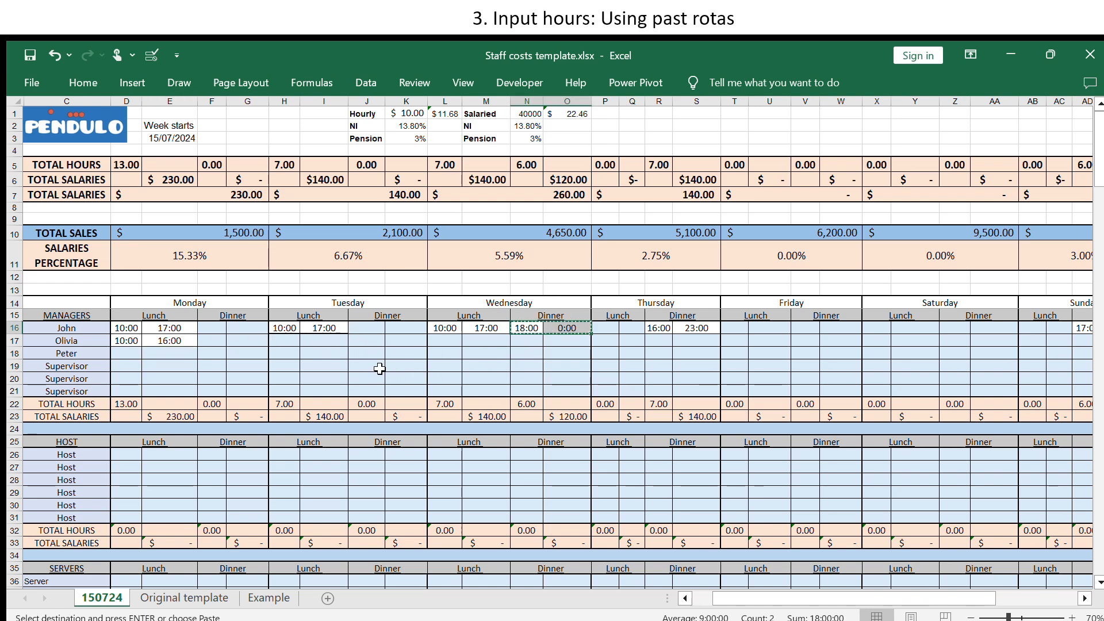
{"action": "left_click", "coordinate": [361, 344]}
{"action": "key", "text": "ctrl+v"}
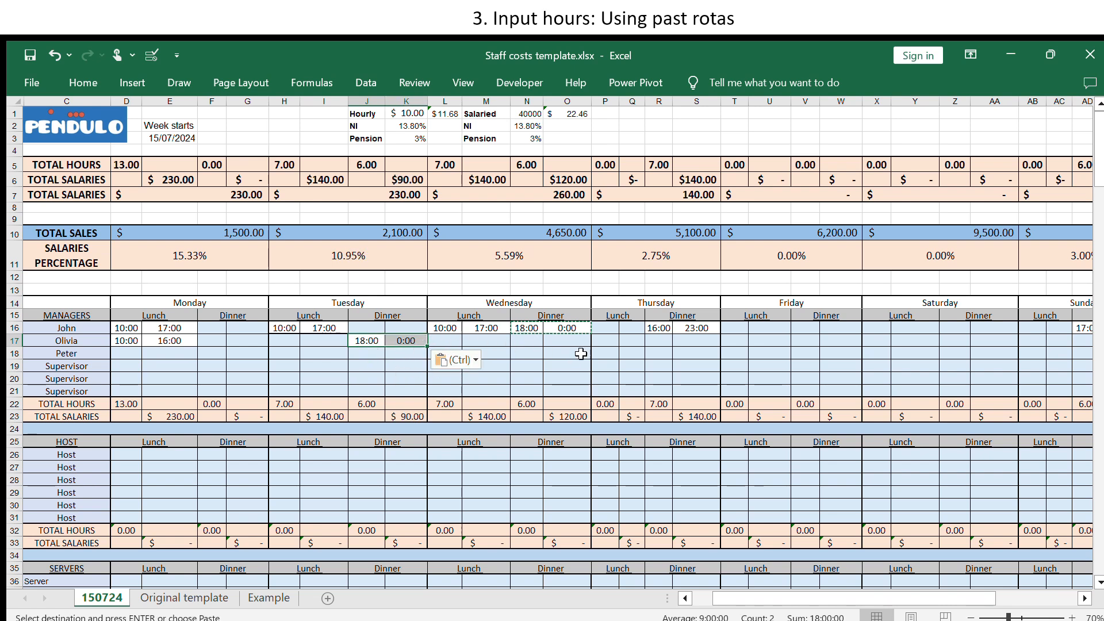
- Copy the manager's Wednesday shifts in L16:O16 to Friday starting at T17, and autofit column U to show its salary total
{"action": "left_click_drag", "start_coordinate": [448, 329], "coordinate": [548, 329]}
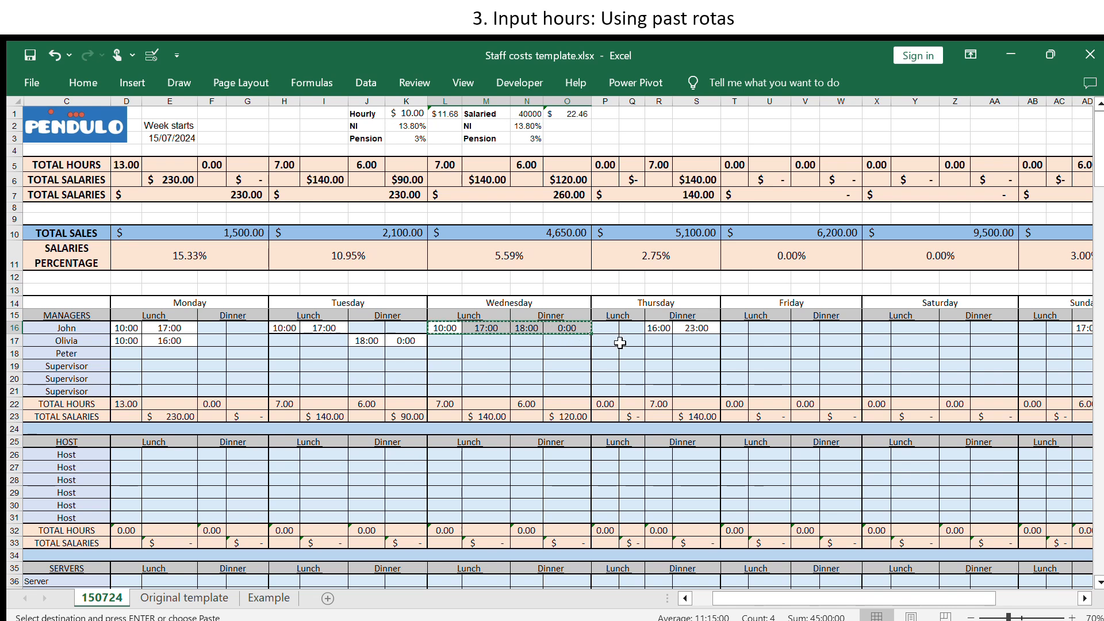
{"action": "left_click", "coordinate": [732, 341]}
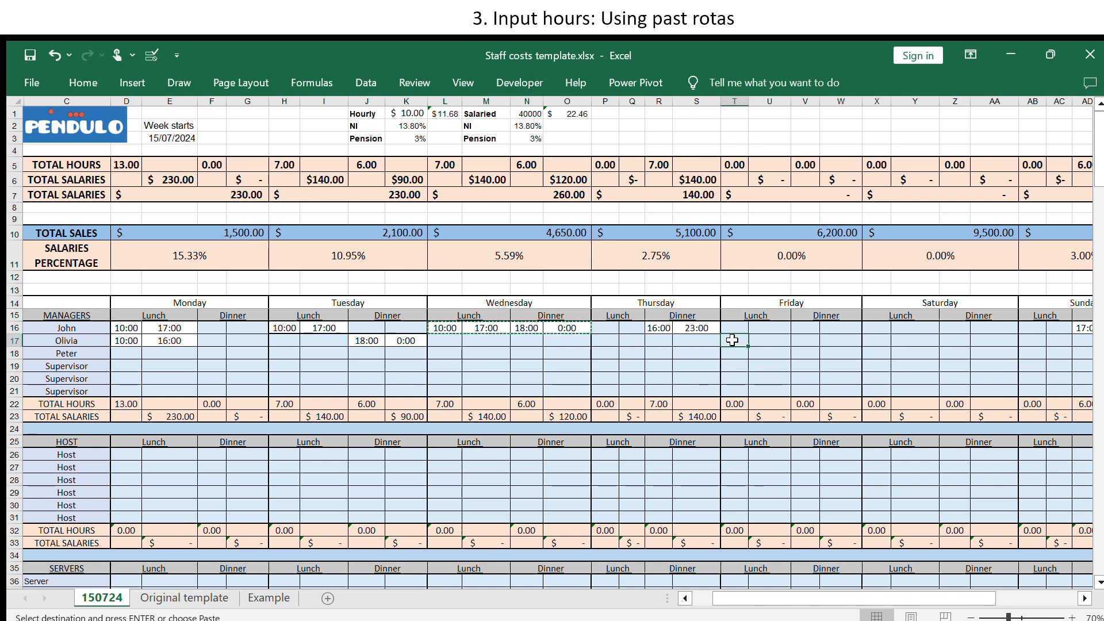
{"action": "key", "text": "ctrl+v"}
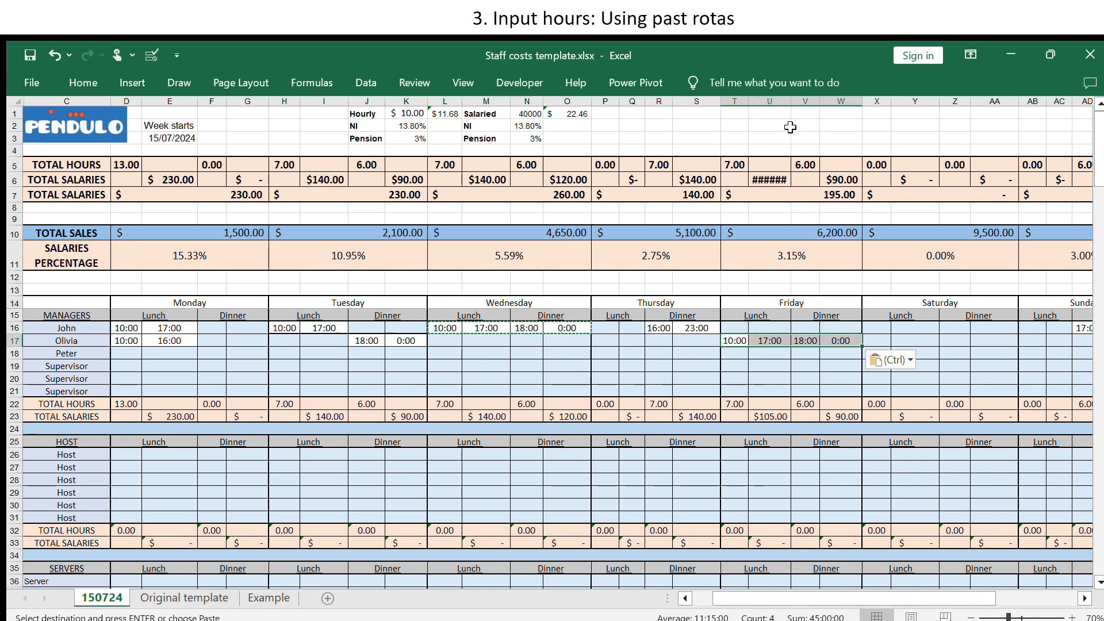
{"action": "double_click", "coordinate": [790, 103]}
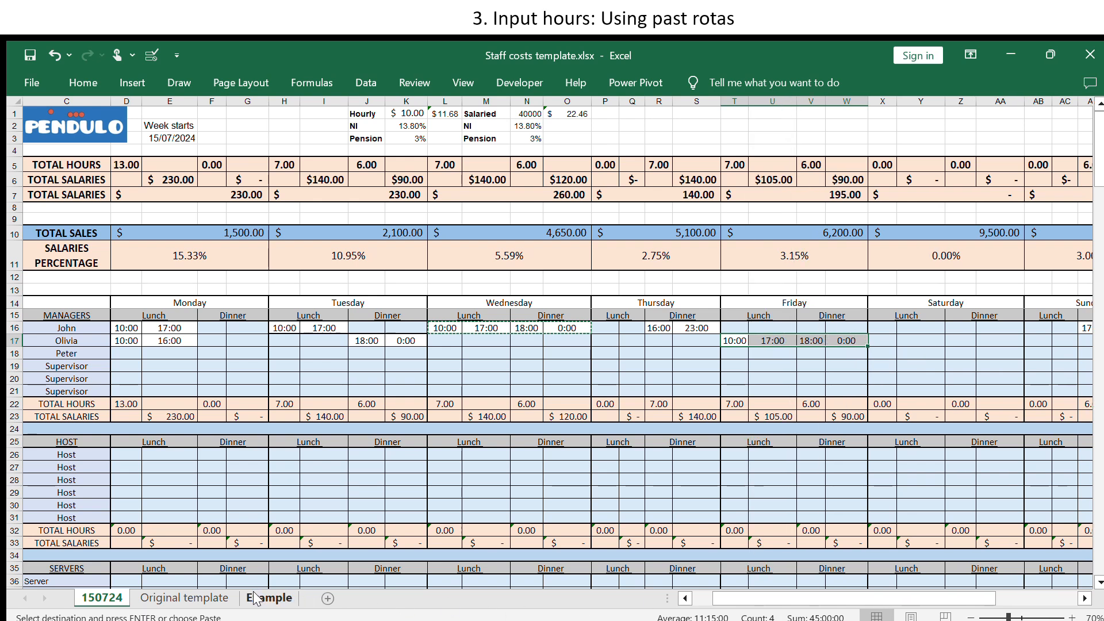
- Copy the weekly shifts in D18:AE18 of the Example sheet into row 17 of sheet 150724, starting at D17
{"action": "left_click", "coordinate": [269, 598]}
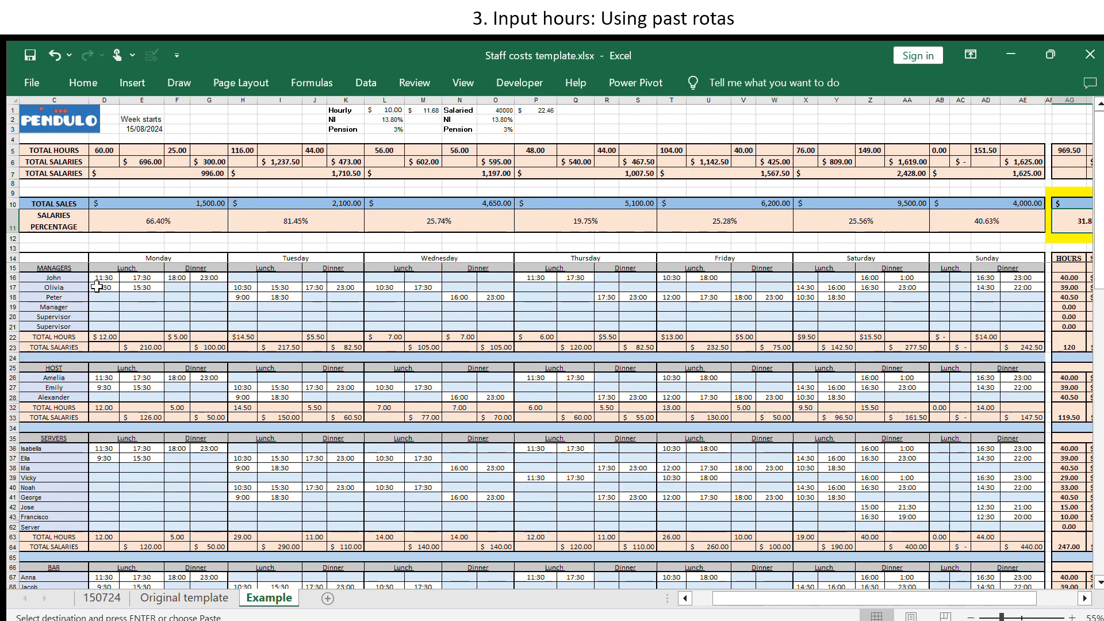
{"action": "left_click_drag", "start_coordinate": [98, 287], "coordinate": [221, 297]}
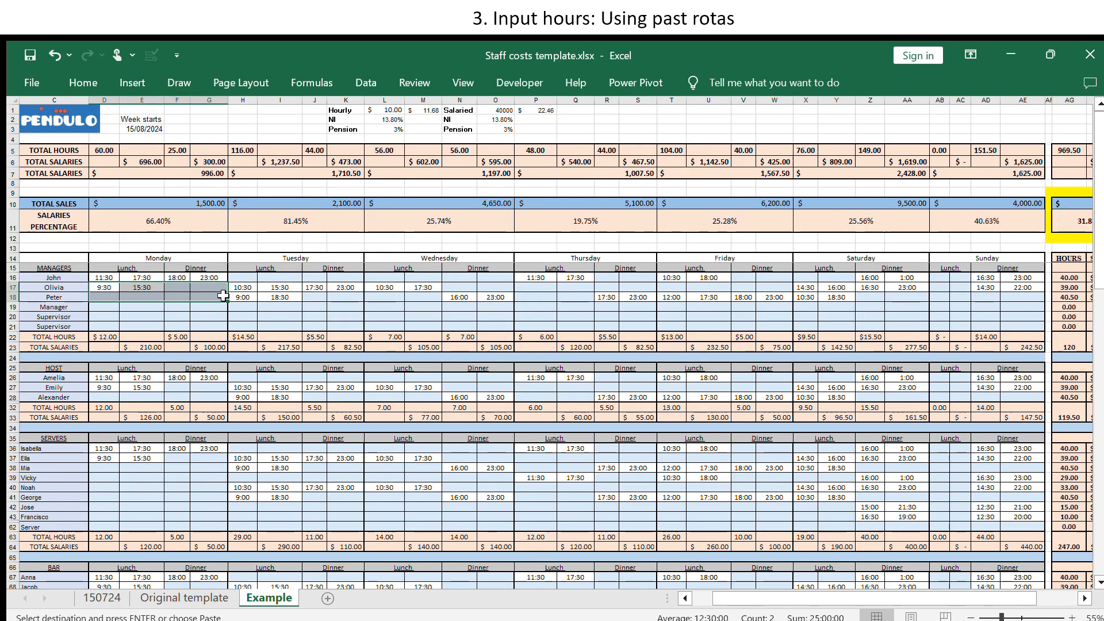
{"action": "left_click_drag", "start_coordinate": [106, 297], "coordinate": [1009, 293]}
{"action": "key", "text": "ctrl+c"}
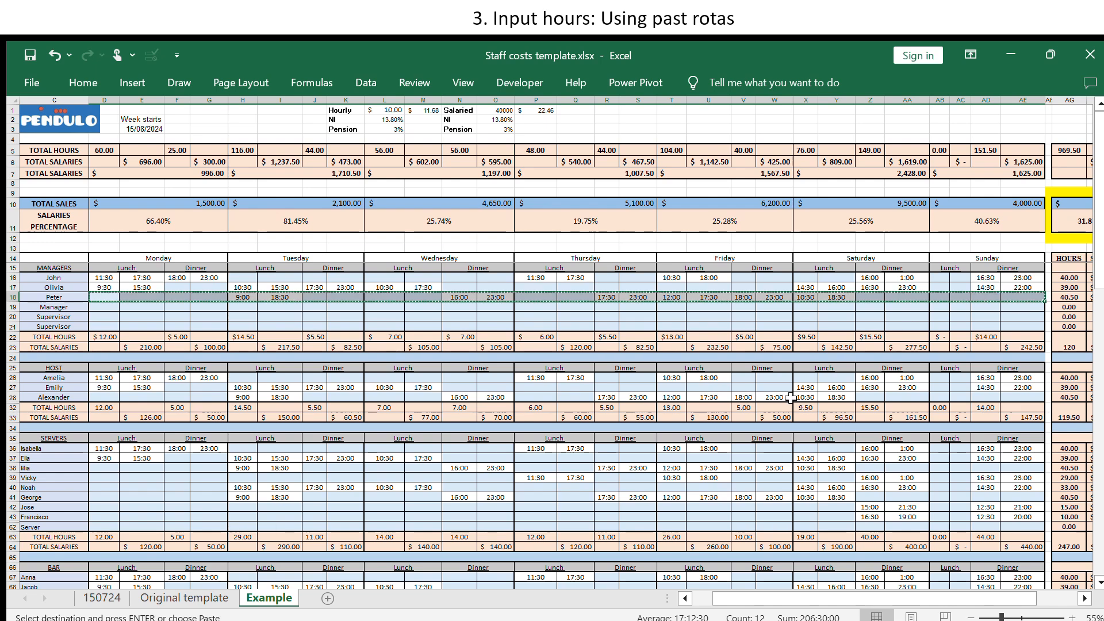
{"action": "left_click", "coordinate": [102, 598]}
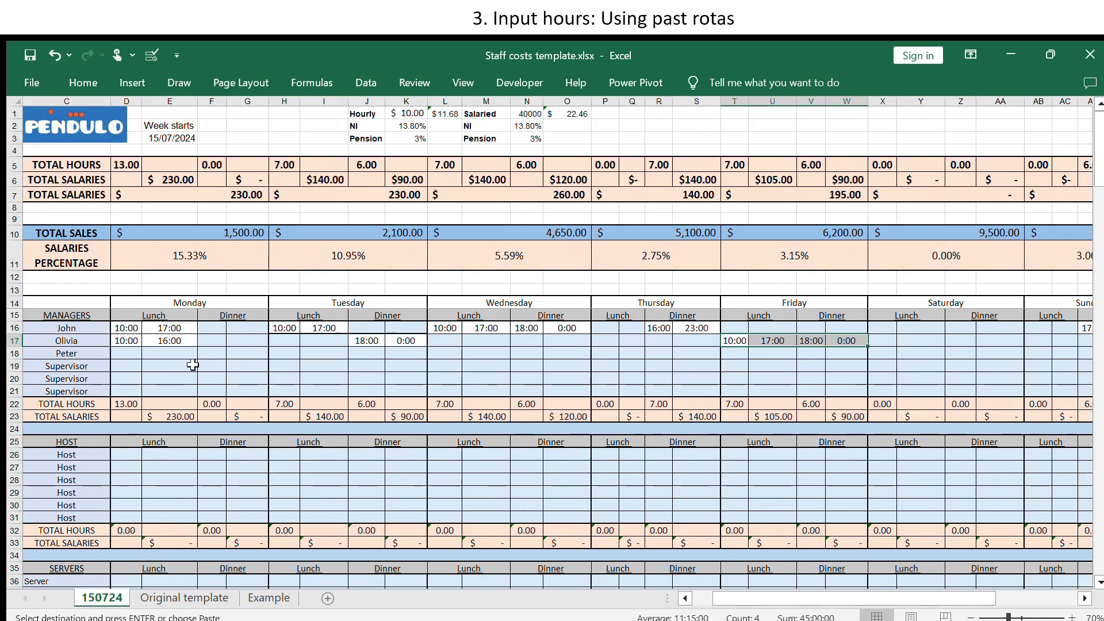
{"action": "left_click", "coordinate": [125, 339]}
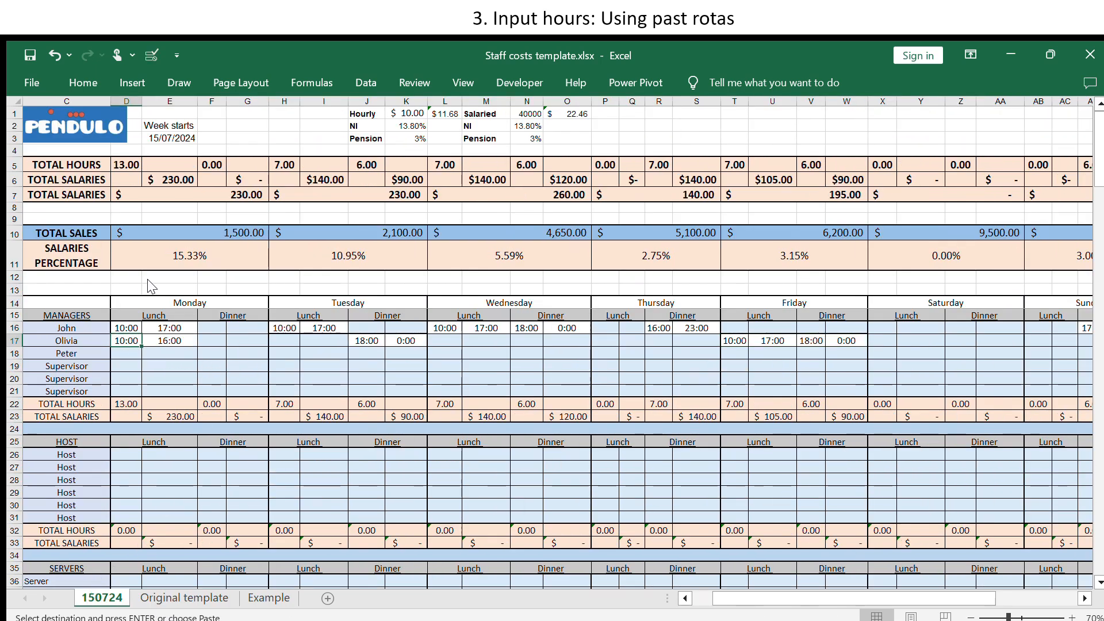
{"action": "key", "text": "ctrl+v"}
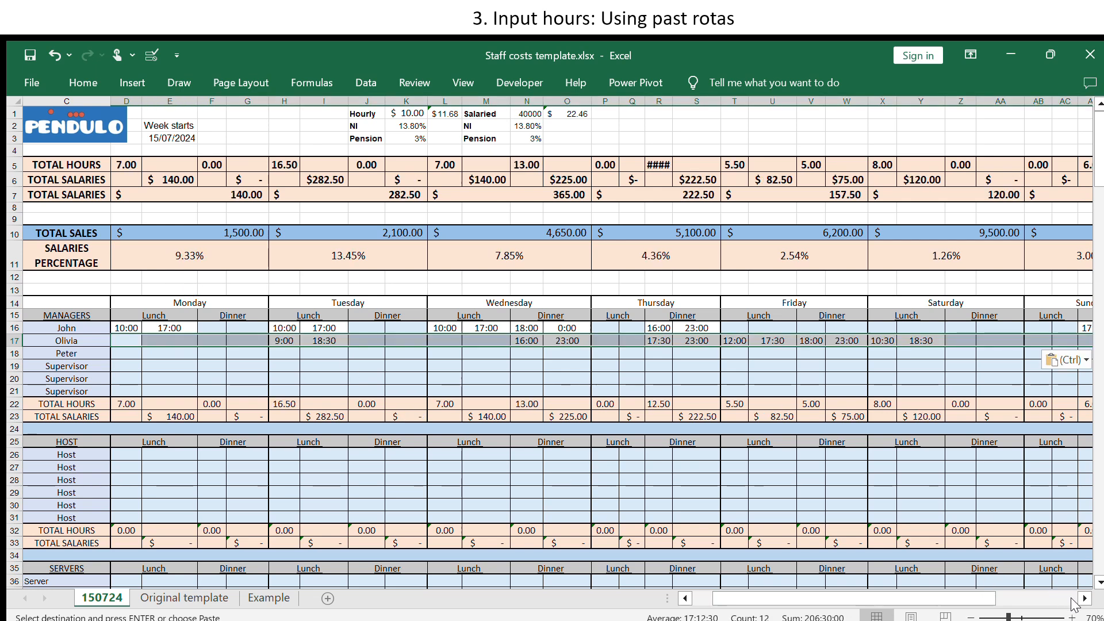
- Set the agreed hours to 40 for both assistant managers in AI17 and AI18
{"action": "left_click", "coordinate": [1084, 599]}
{"action": "left_click", "coordinate": [1084, 600]}
{"action": "left_click", "coordinate": [1084, 599]}
{"action": "left_click", "coordinate": [1084, 599]}
{"action": "left_click", "coordinate": [1084, 599]}
{"action": "left_click", "coordinate": [1083, 599]}
{"action": "left_click", "coordinate": [1084, 599]}
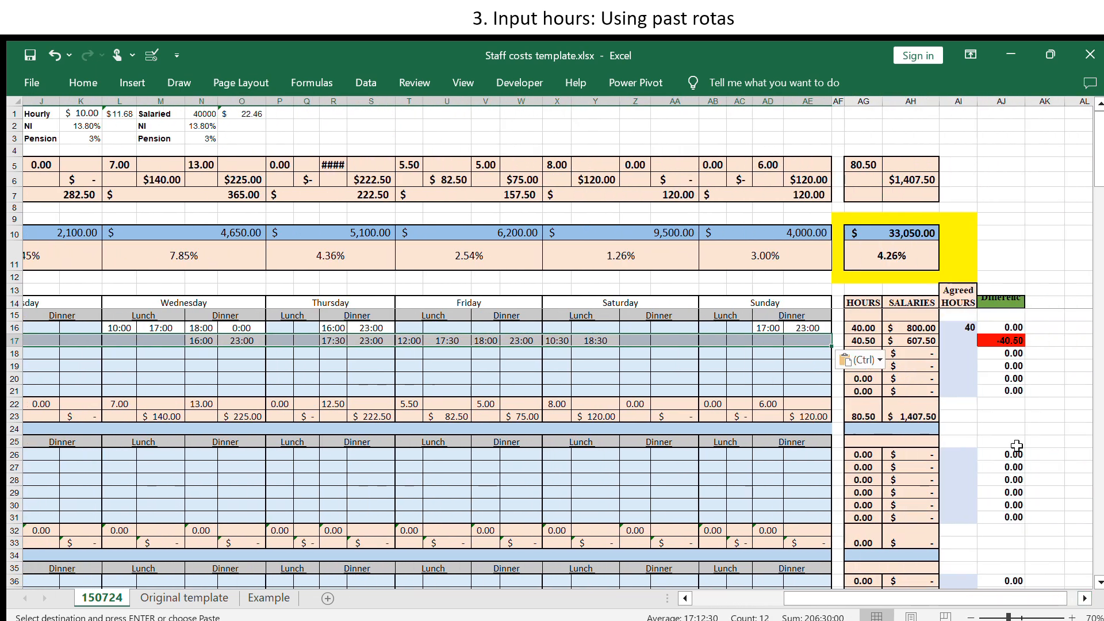
{"action": "left_click", "coordinate": [954, 340]}
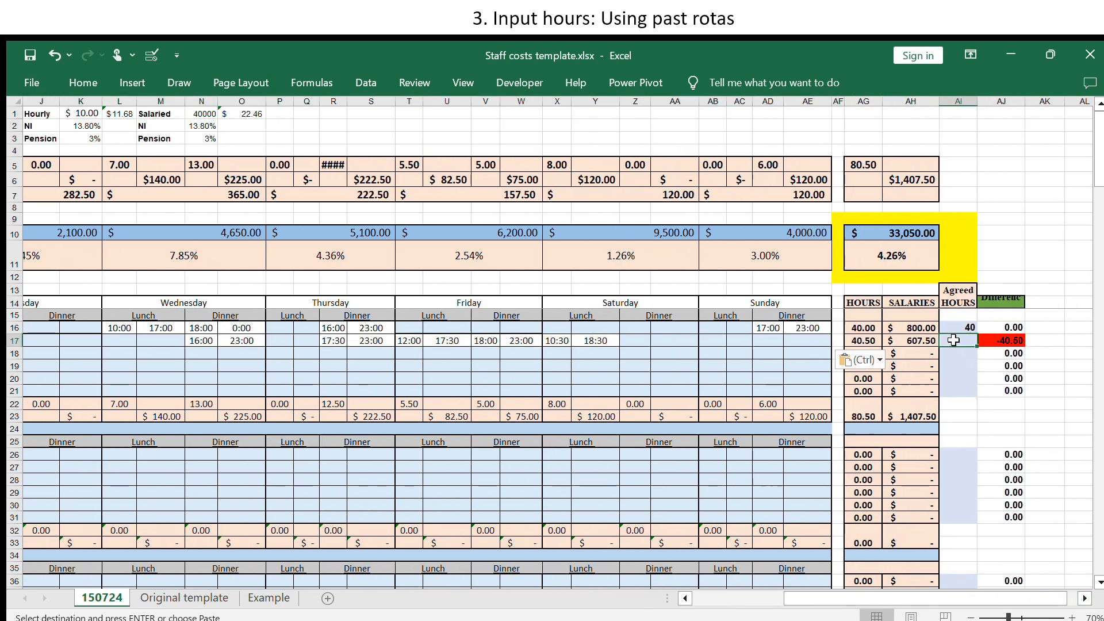
{"action": "type", "text": "40"}
{"action": "key", "text": "Return"}
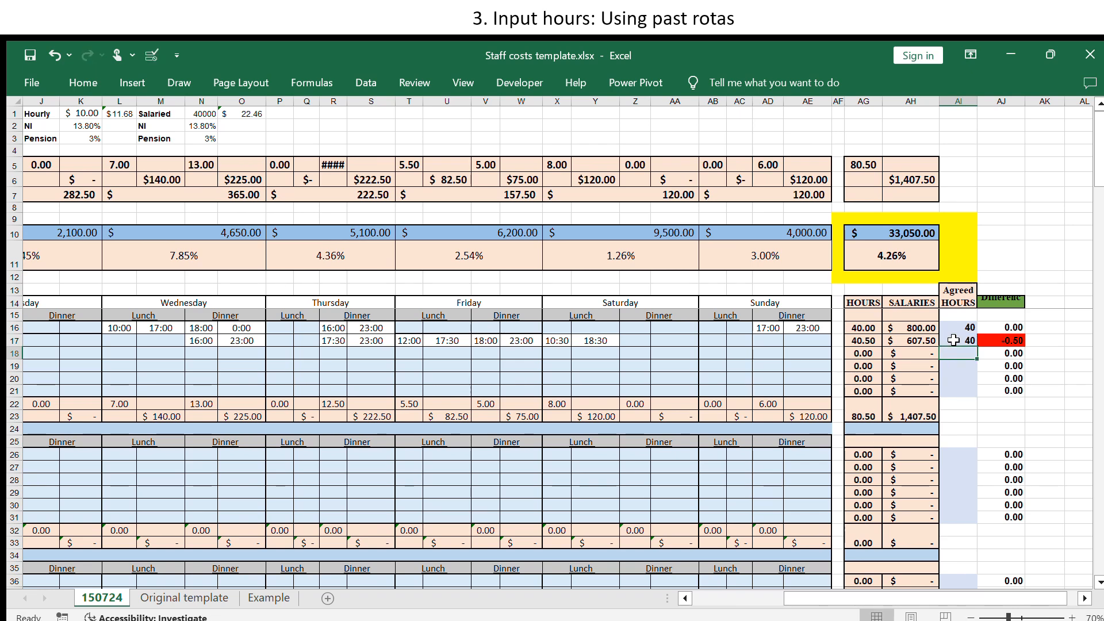
{"action": "type", "text": "40"}
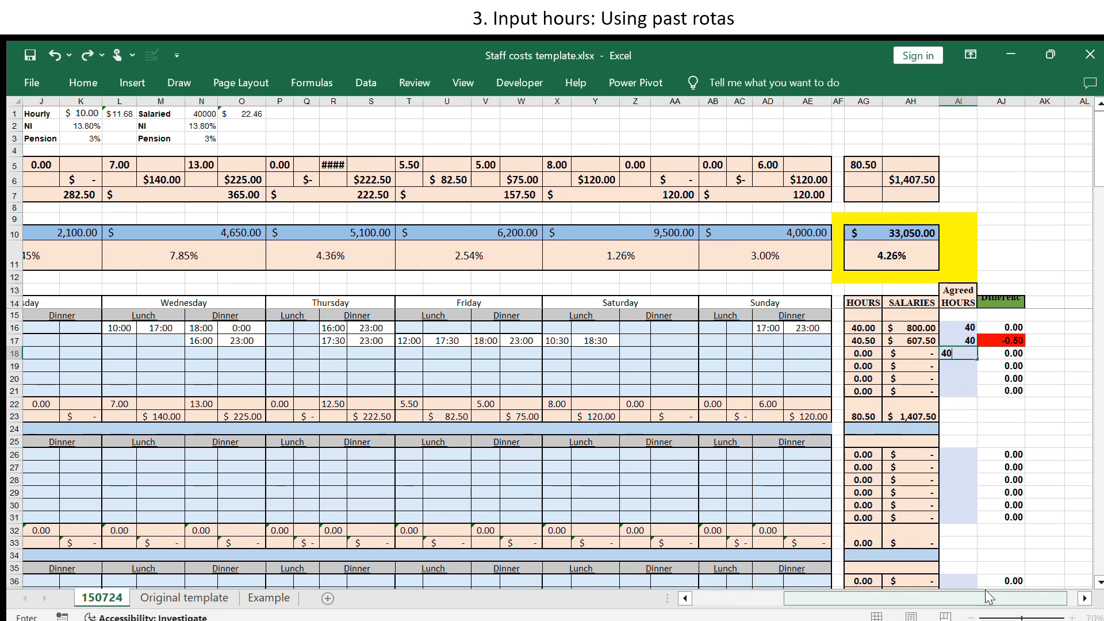
{"action": "left_click", "coordinate": [990, 540]}
- Copy the weekly shifts in D17:AE17 of the Example sheet into row 18 of sheet 150724, starting at D18
{"action": "left_click_drag", "start_coordinate": [935, 598], "coordinate": [832, 590]}
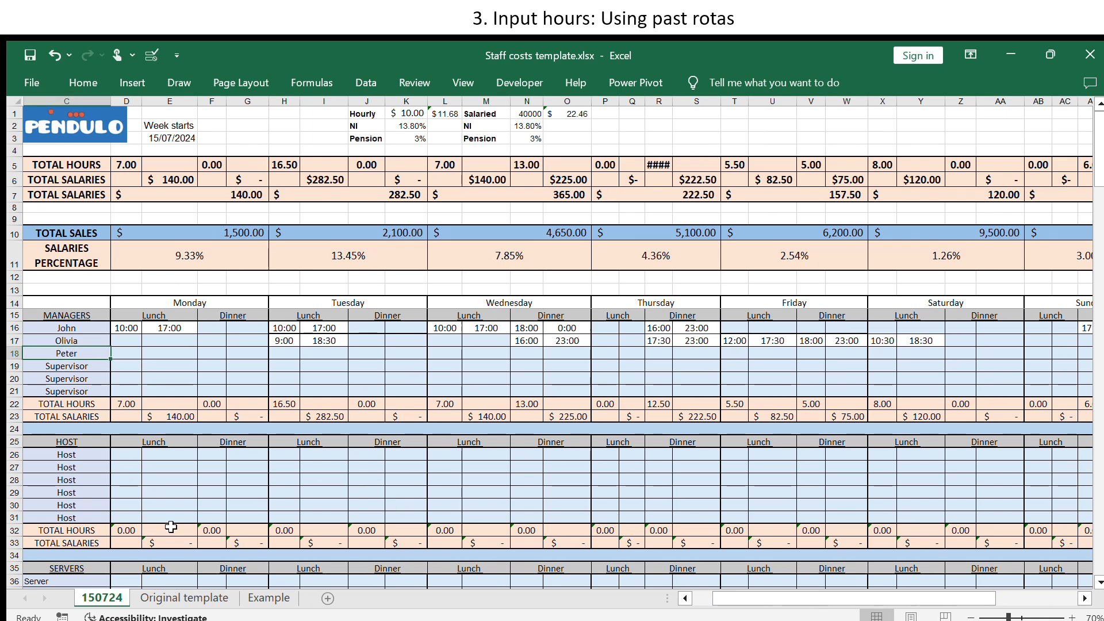
{"action": "left_click", "coordinate": [268, 598]}
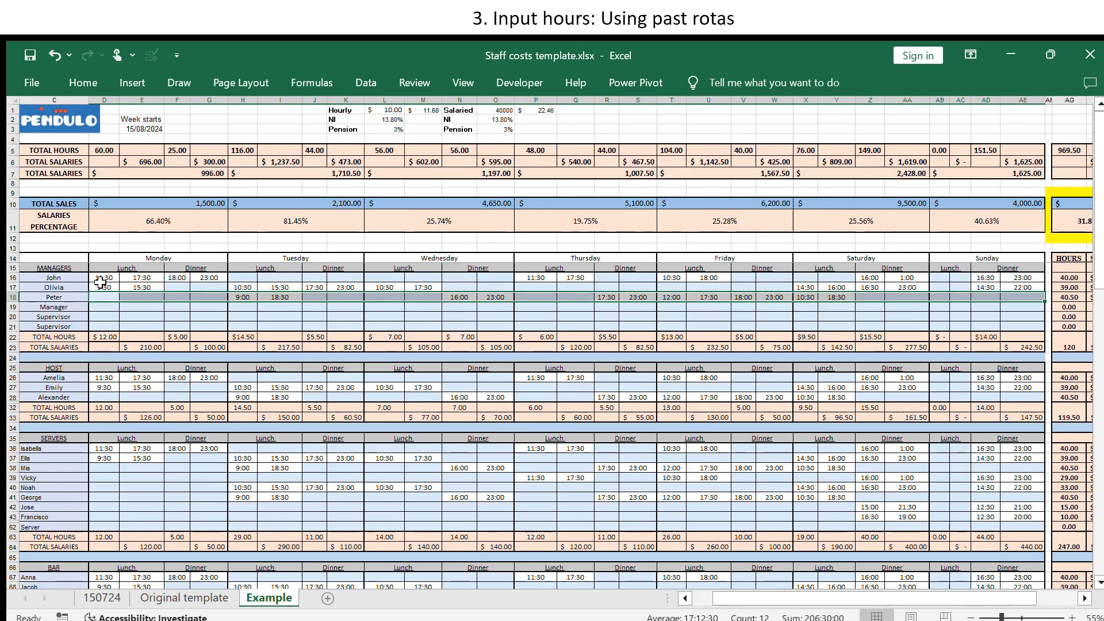
{"action": "left_click_drag", "start_coordinate": [102, 287], "coordinate": [1021, 287]}
{"action": "key", "text": "ctrl+c"}
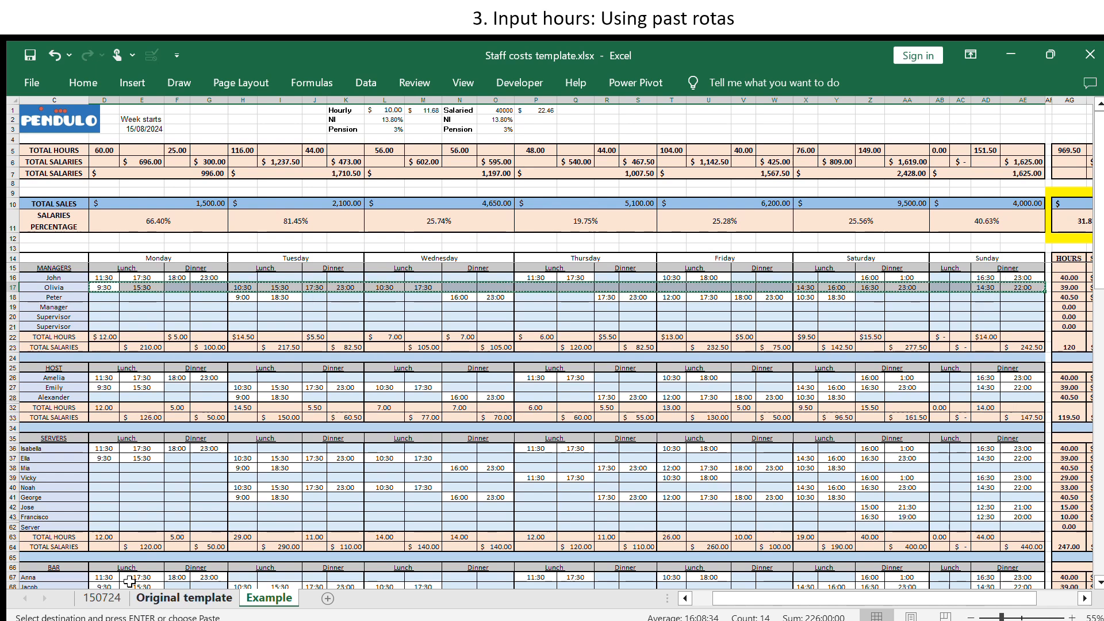
{"action": "left_click", "coordinate": [102, 598]}
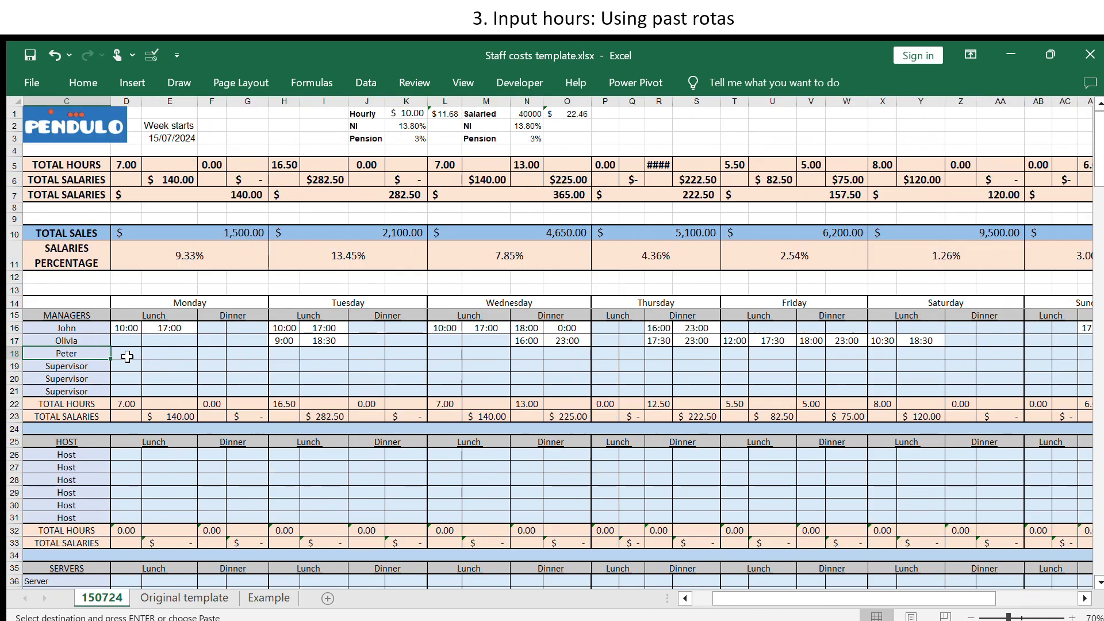
{"action": "left_click", "coordinate": [126, 356]}
{"action": "key", "text": "ctrl+v"}
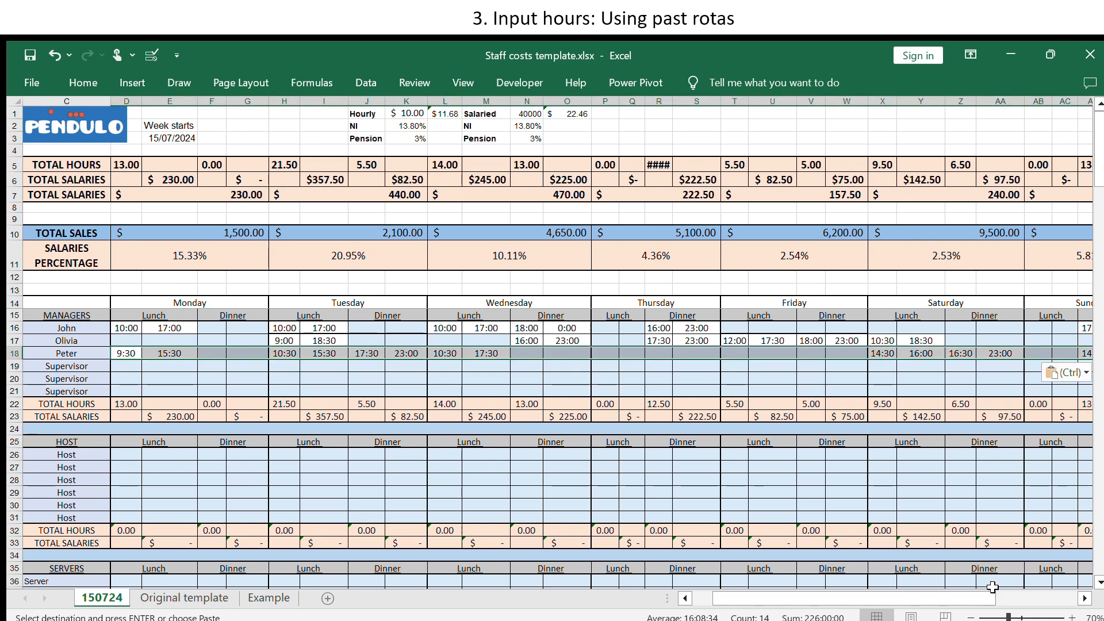
- Examine row 18's weekly hours, salary and agreed-hours difference, plus the managers' Monday lunch totals in D22 and E23
{"action": "left_click", "coordinate": [1084, 600]}
{"action": "left_click", "coordinate": [1085, 599]}
{"action": "left_click", "coordinate": [1085, 599]}
{"action": "left_click", "coordinate": [1085, 599]}
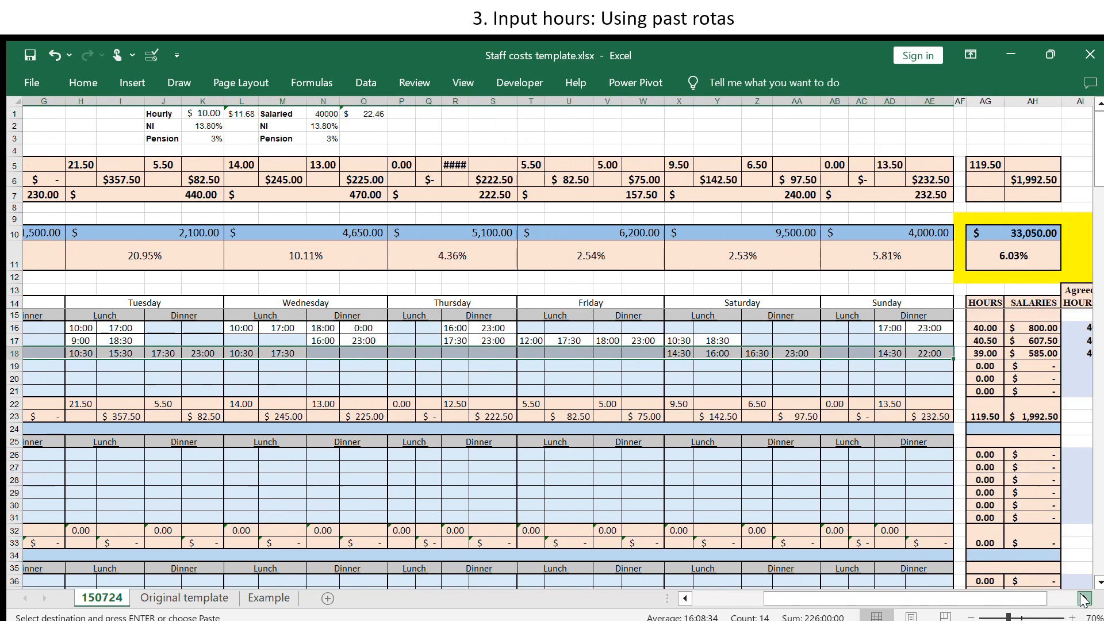
{"action": "left_click", "coordinate": [1084, 599]}
{"action": "left_click", "coordinate": [1085, 599]}
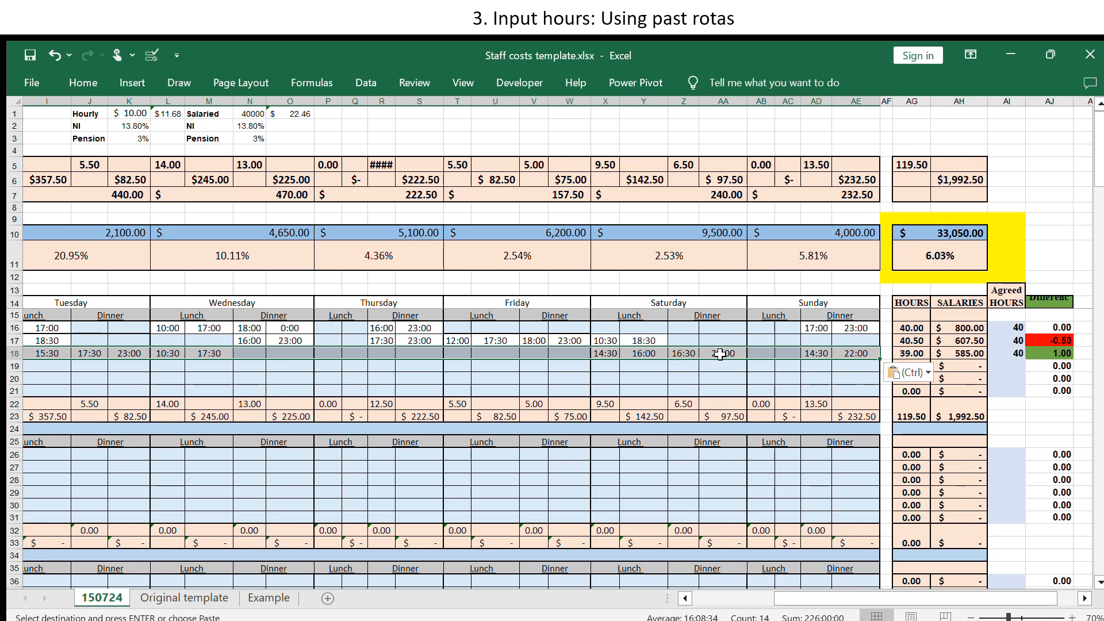
{"action": "left_click_drag", "start_coordinate": [838, 598], "coordinate": [773, 591]}
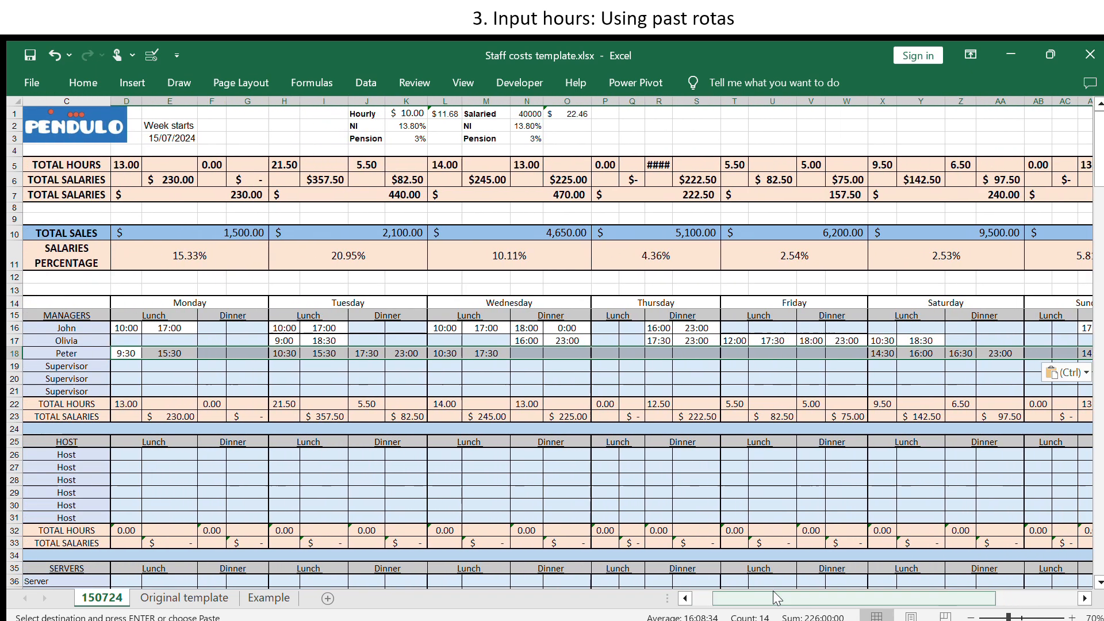
{"action": "left_click", "coordinate": [124, 404]}
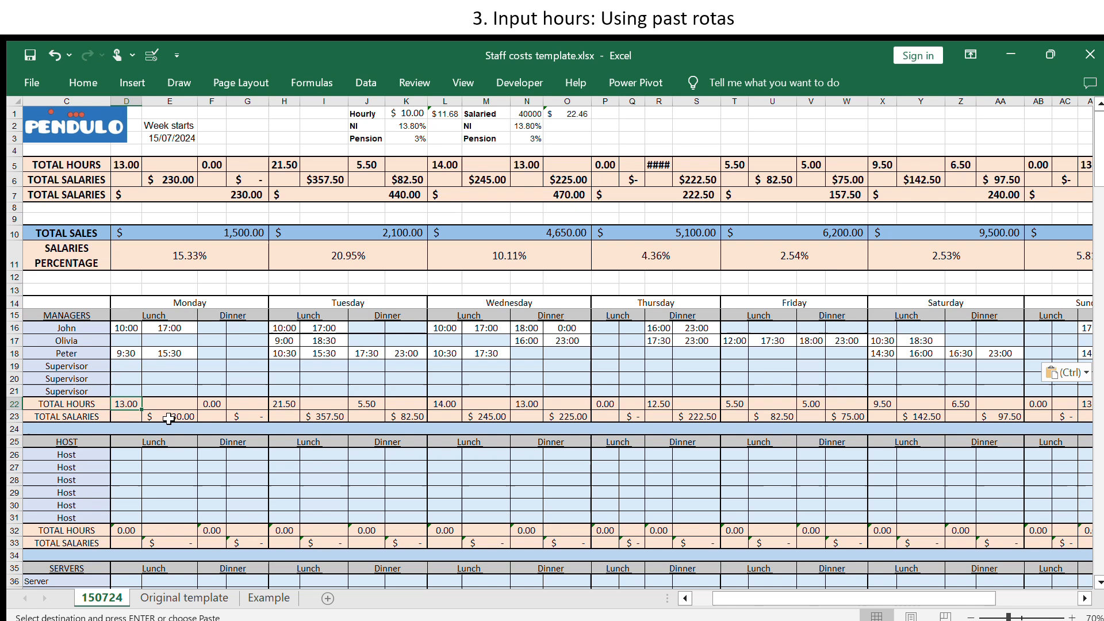
{"action": "left_click", "coordinate": [168, 418]}
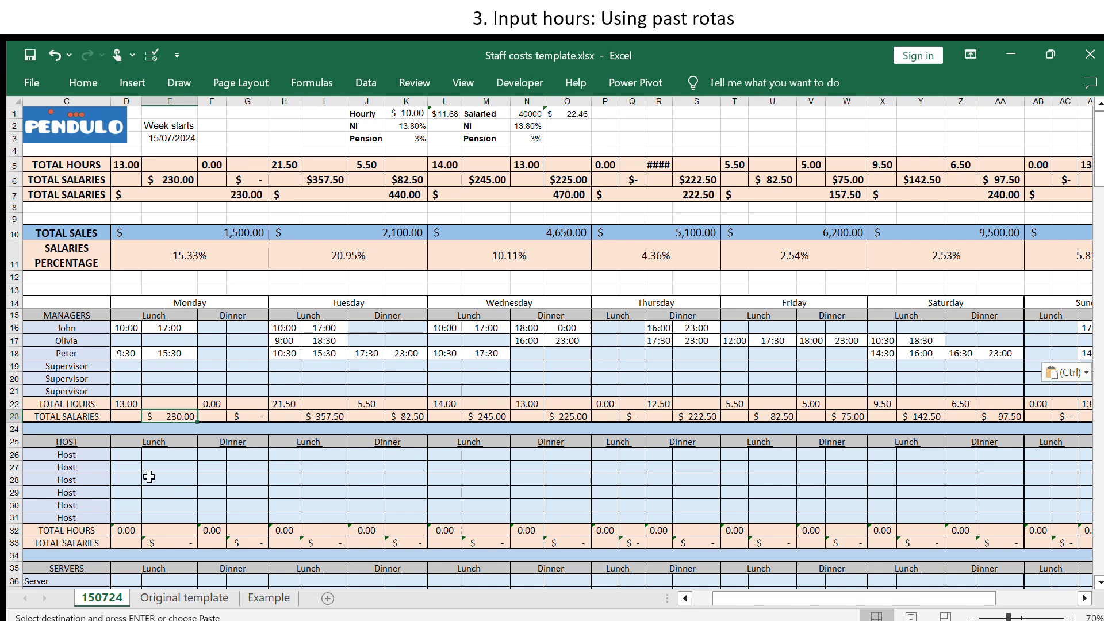
- Hide the unused supervisor rows 19 to 21 in the managers section
{"action": "left_click_drag", "start_coordinate": [9, 365], "coordinate": [10, 392]}
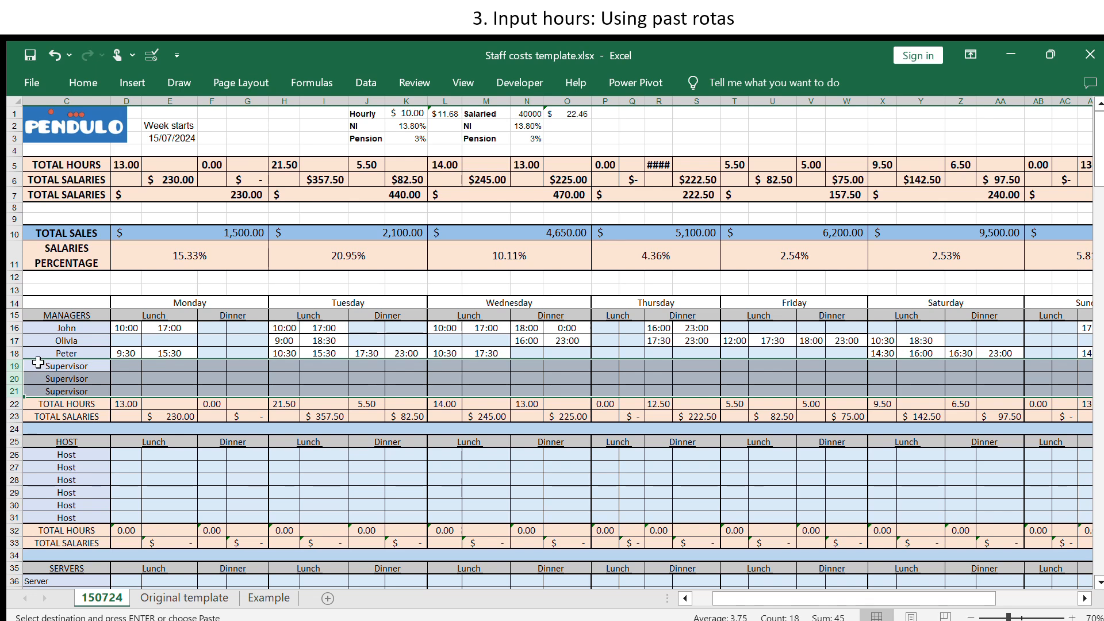
{"action": "key", "text": "ctrl+9"}
{"action": "left_click", "coordinate": [328, 489]}
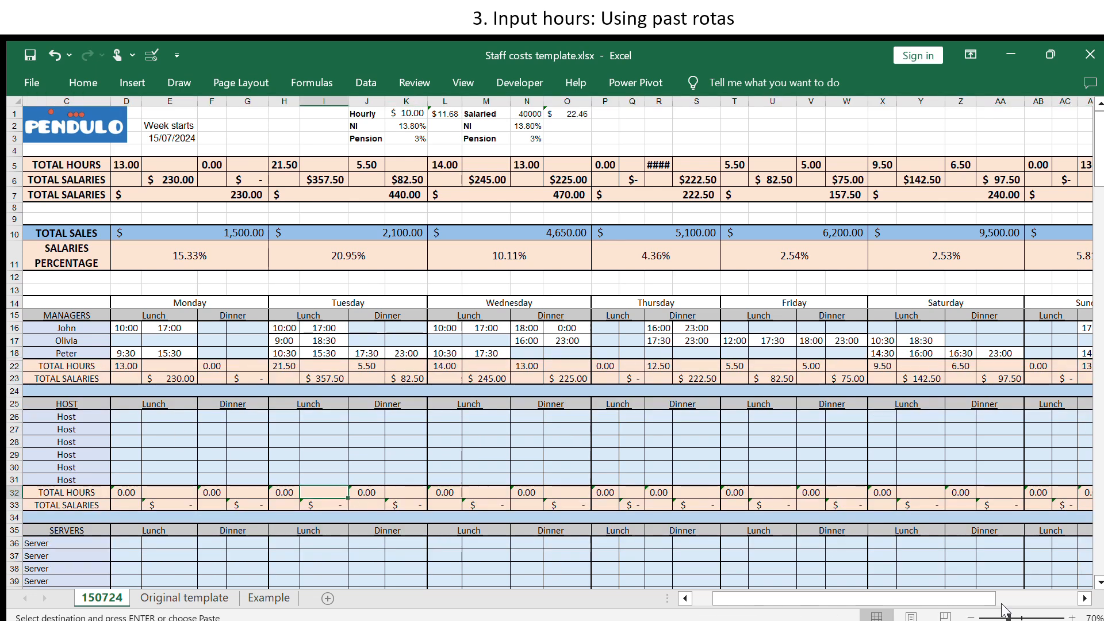
- Autofit the widths of columns D to AH so the hours and salary totals display in full
{"action": "left_click", "coordinate": [970, 617]}
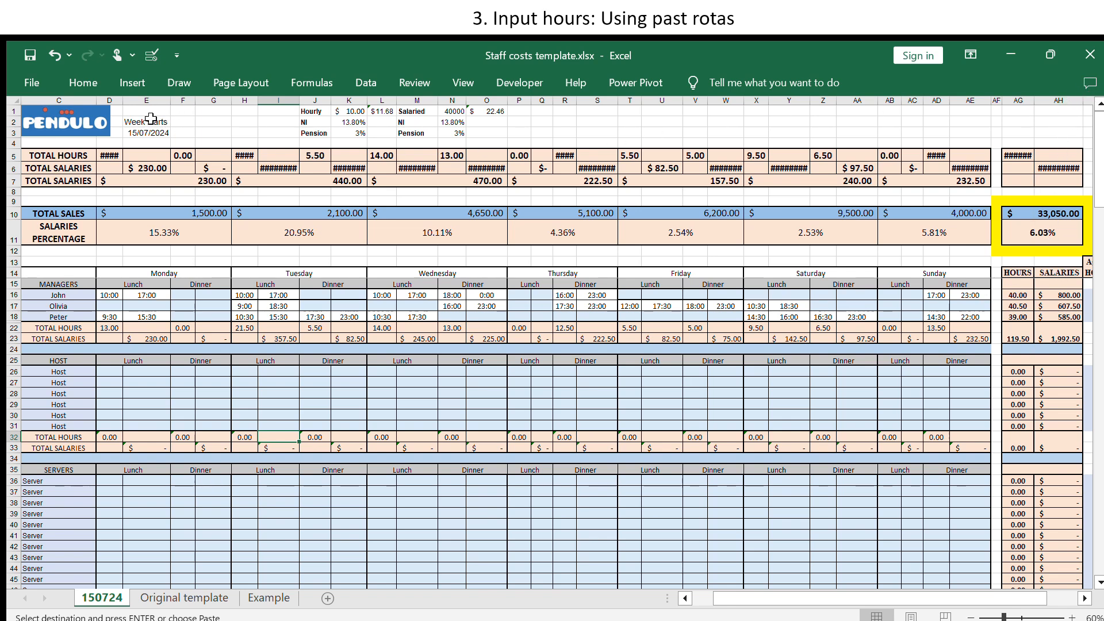
{"action": "left_click_drag", "start_coordinate": [117, 106], "coordinate": [924, 155]}
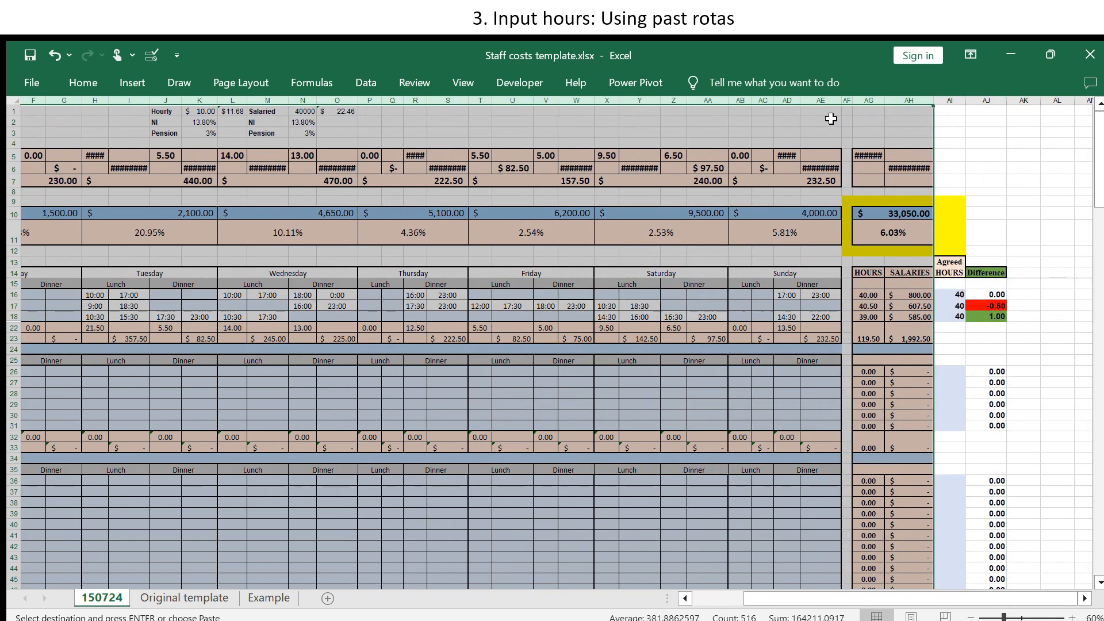
{"action": "left_click_drag", "start_coordinate": [841, 103], "coordinate": [844, 103]}
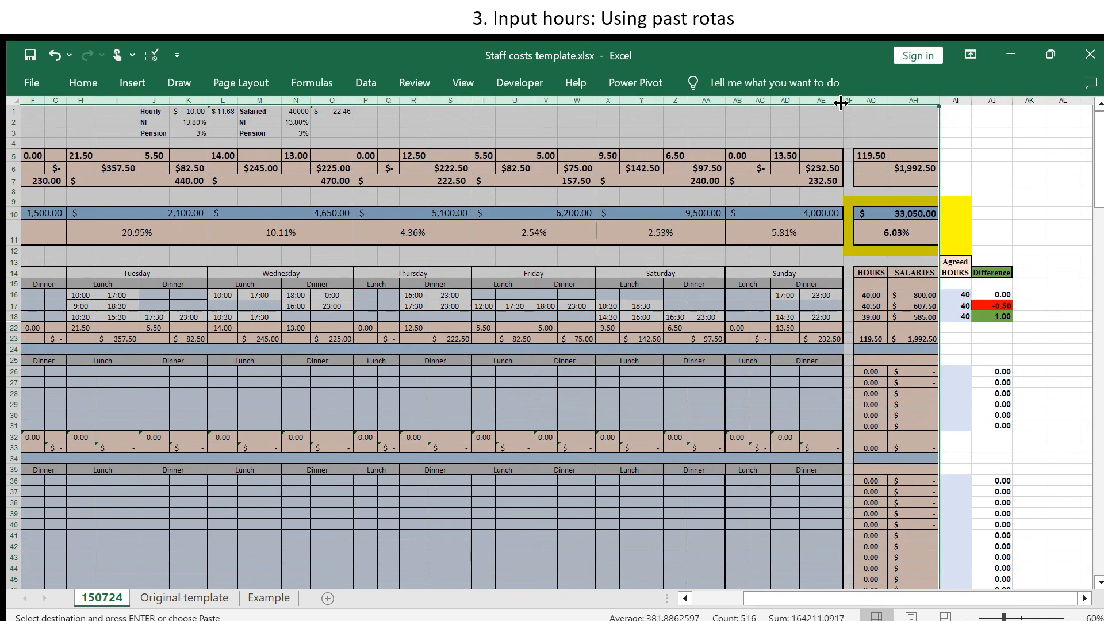
{"action": "left_click", "coordinate": [846, 286]}
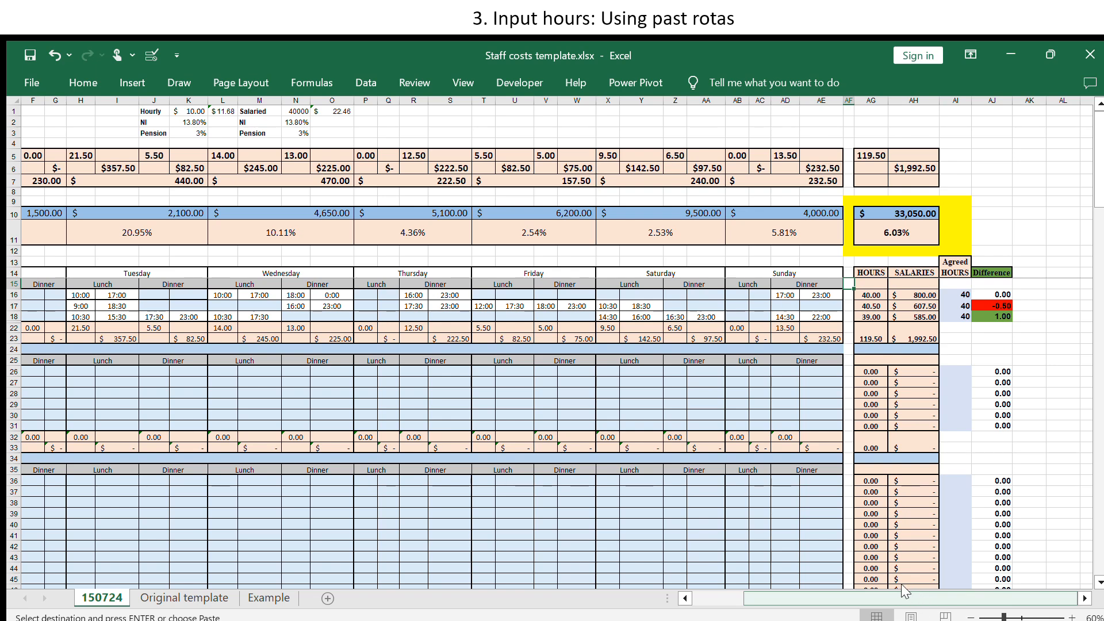
- Review the managers' weekly salary total in AH23, the weekly total sales and the overall salaries percentage
{"action": "scroll", "coordinate": [901, 584], "scroll_direction": "left", "scroll_amount": 3}
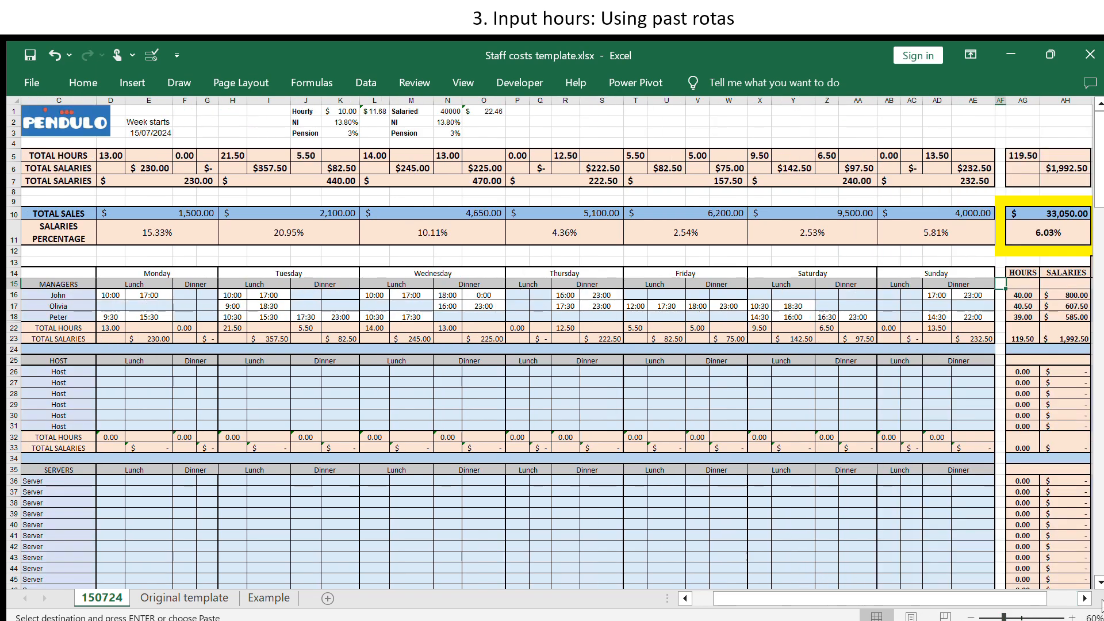
{"action": "left_click", "coordinate": [1085, 598]}
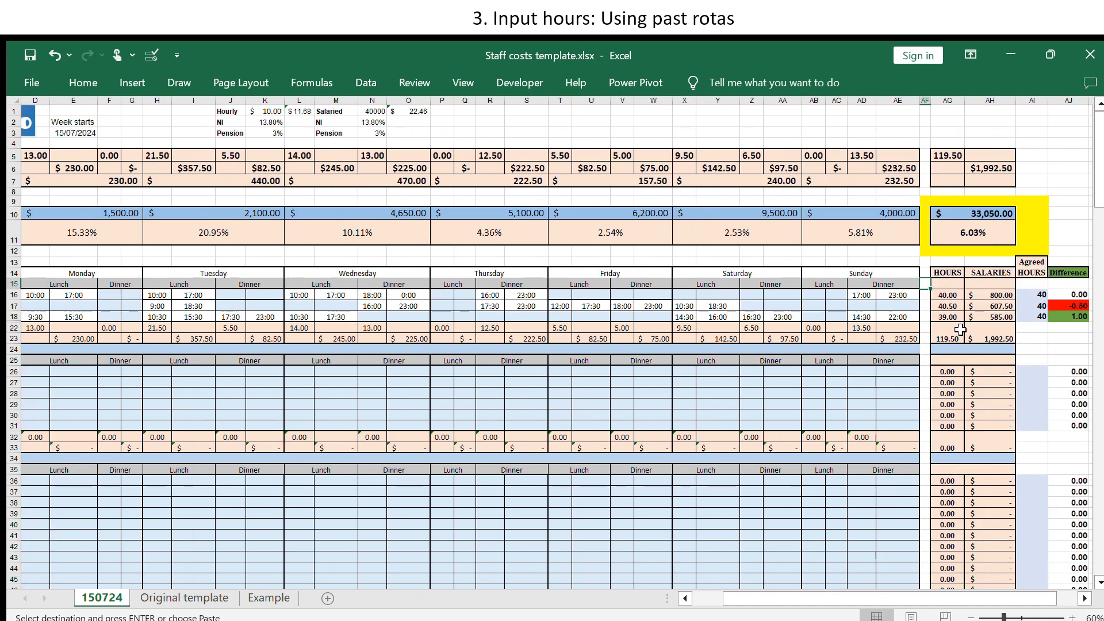
{"action": "left_click", "coordinate": [993, 329]}
{"action": "left_click", "coordinate": [987, 340]}
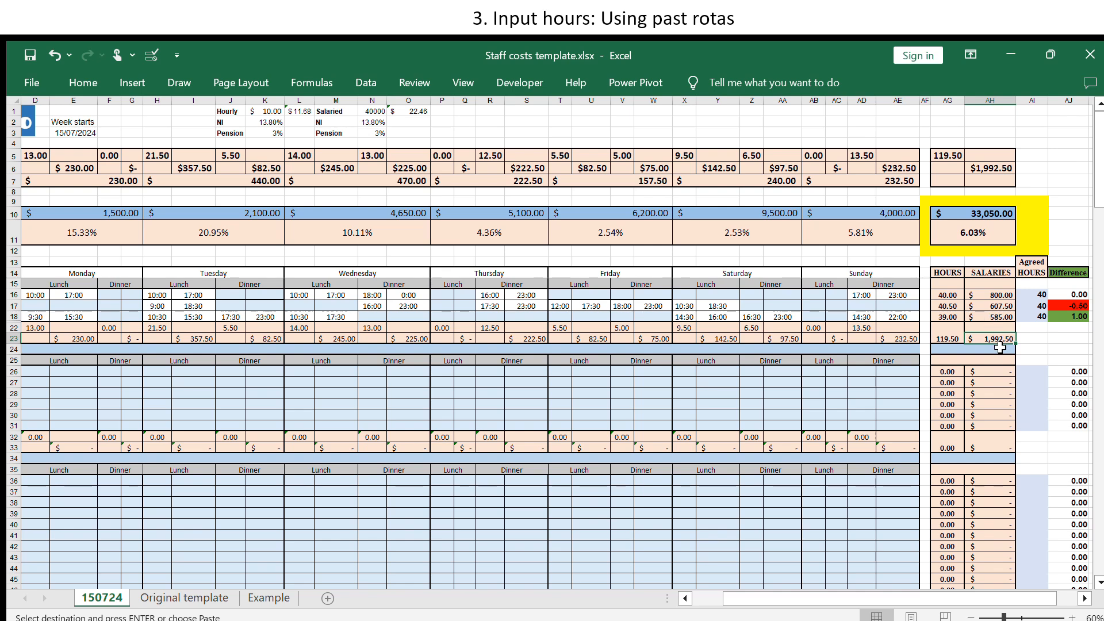
{"action": "left_click", "coordinate": [1002, 214]}
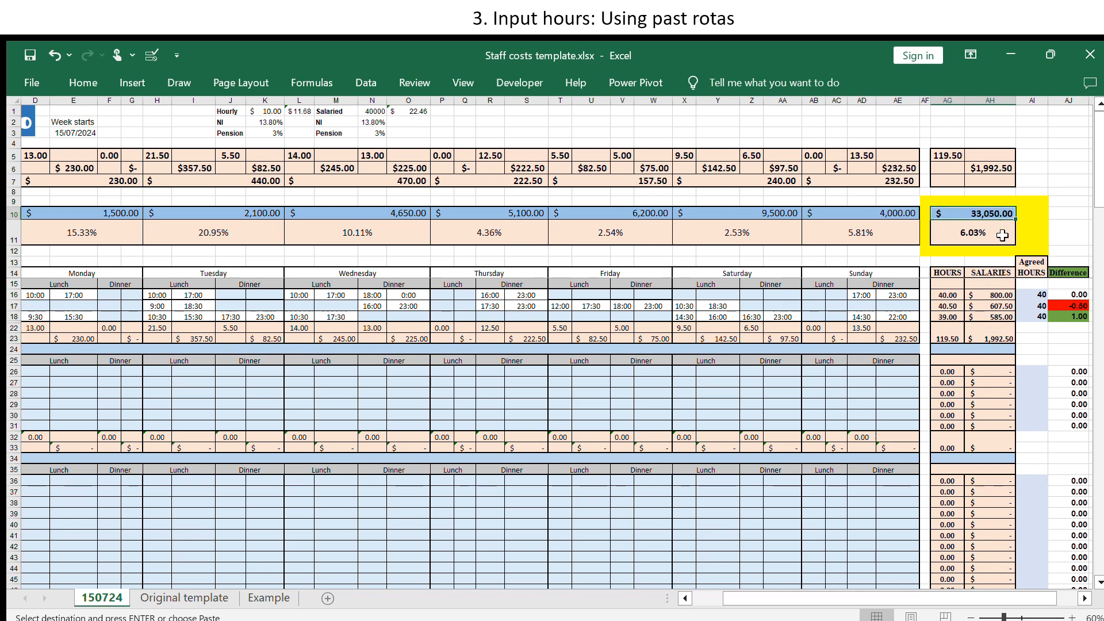
{"action": "left_click", "coordinate": [1002, 234]}
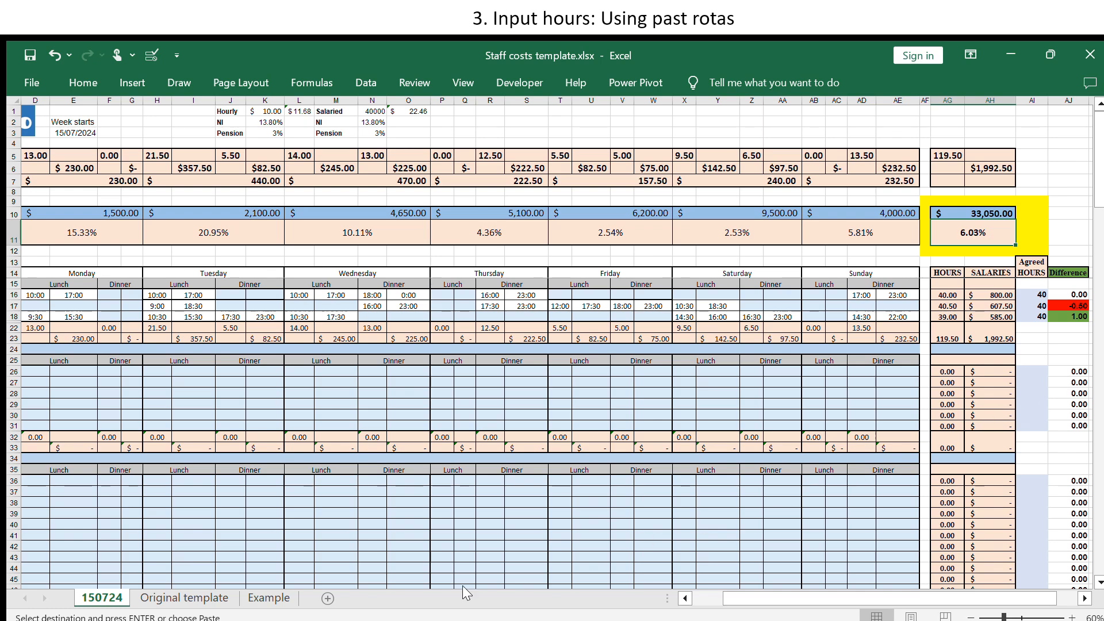
- Add a blank worksheet and copy the managers' rota in C14:AE18 of sheet 150724 into it, starting at B4
{"action": "left_click", "coordinate": [325, 599]}
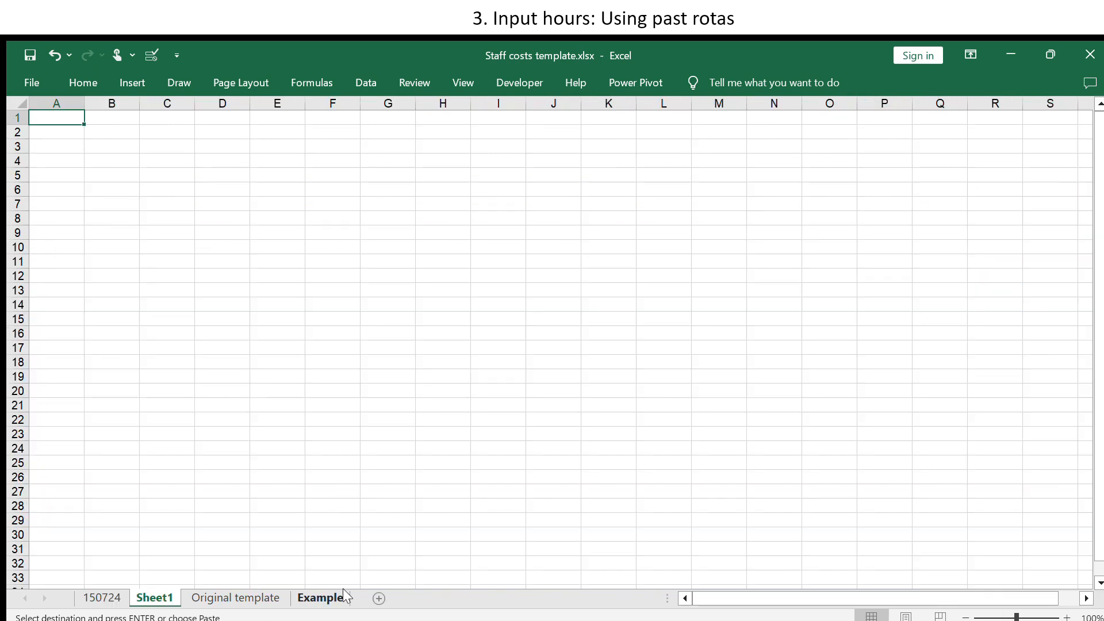
{"action": "left_click", "coordinate": [92, 598]}
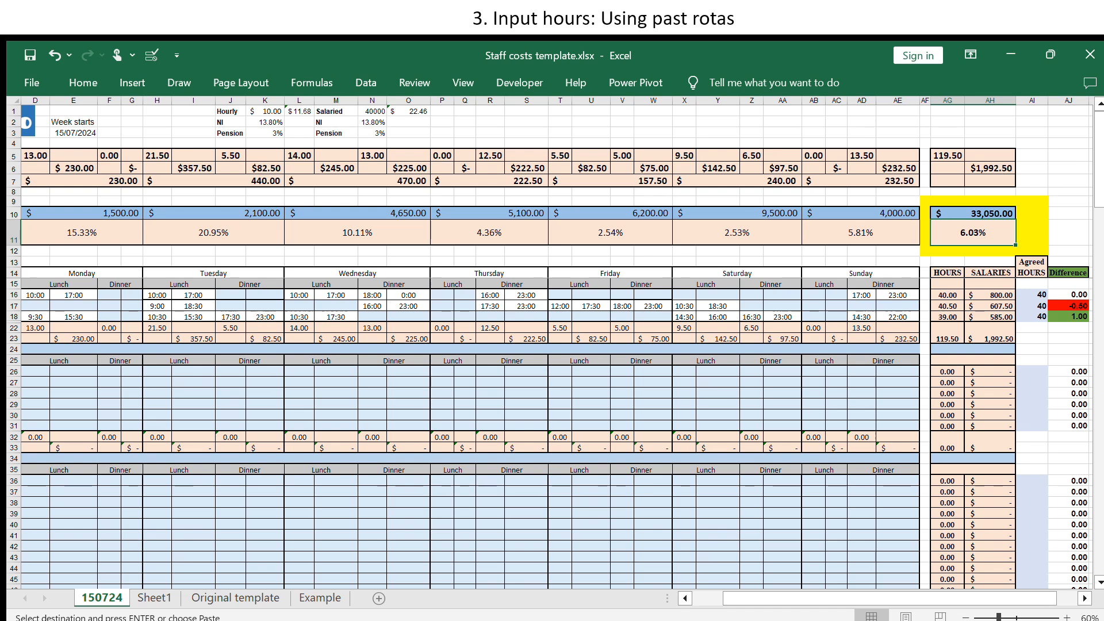
{"action": "left_click_drag", "start_coordinate": [733, 599], "coordinate": [702, 598]}
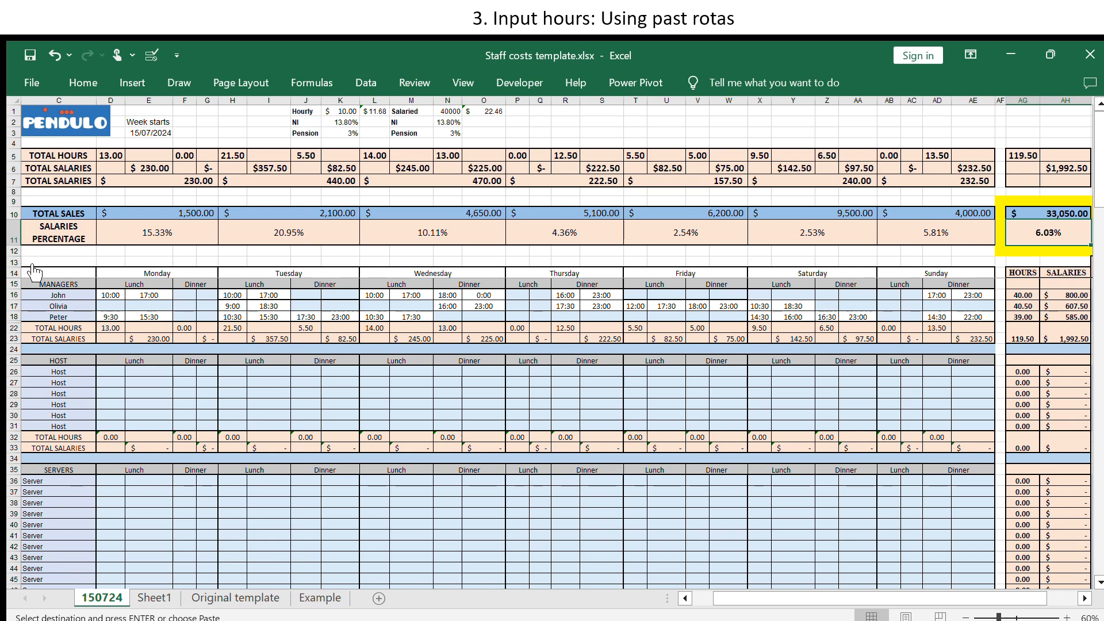
{"action": "left_click_drag", "start_coordinate": [35, 271], "coordinate": [966, 316]}
{"action": "left_click", "coordinate": [322, 598]}
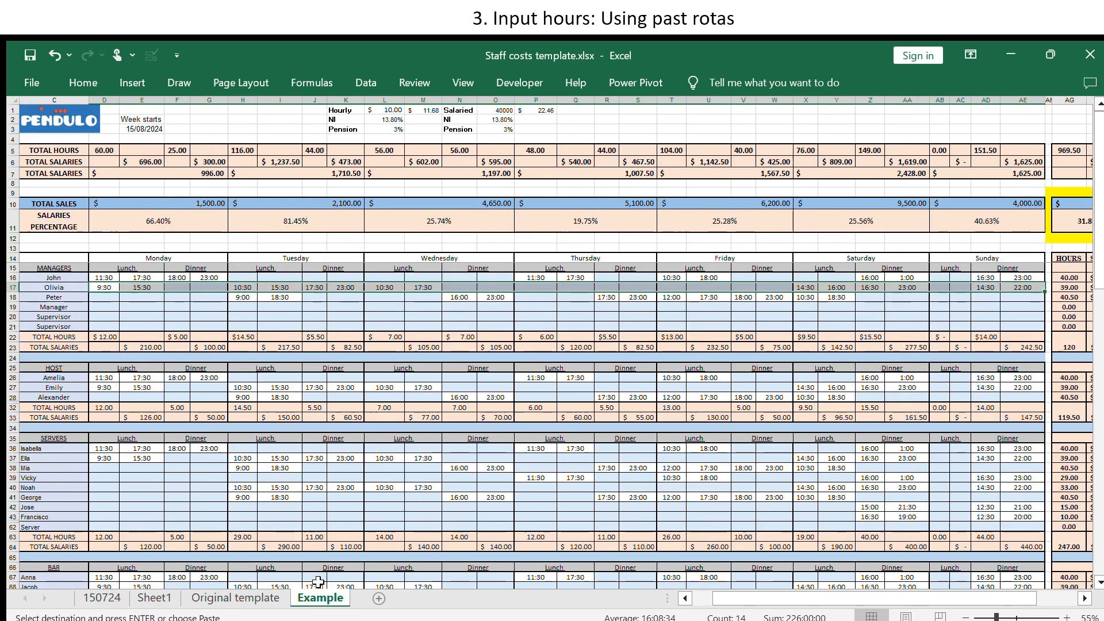
{"action": "left_click", "coordinate": [155, 598]}
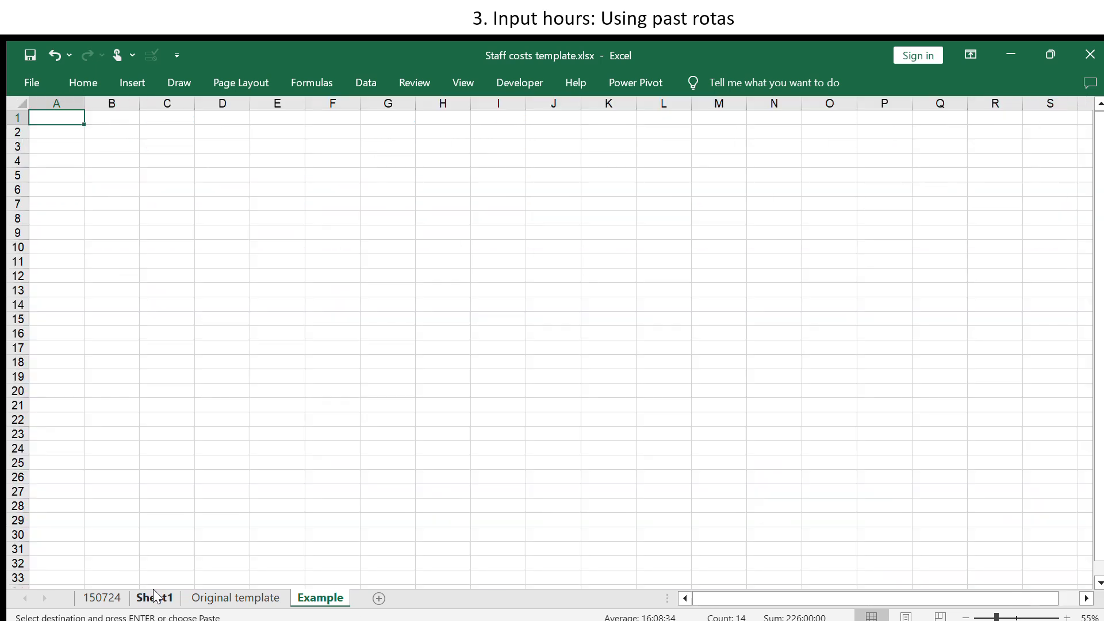
{"action": "left_click", "coordinate": [106, 162]}
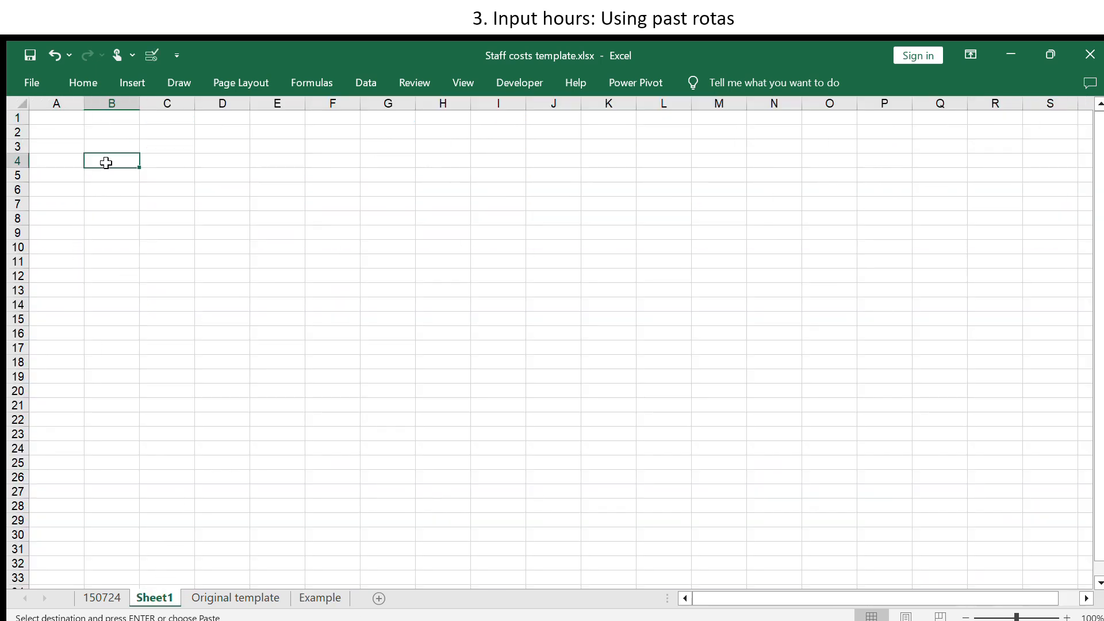
{"action": "key", "text": "ctrl+v"}
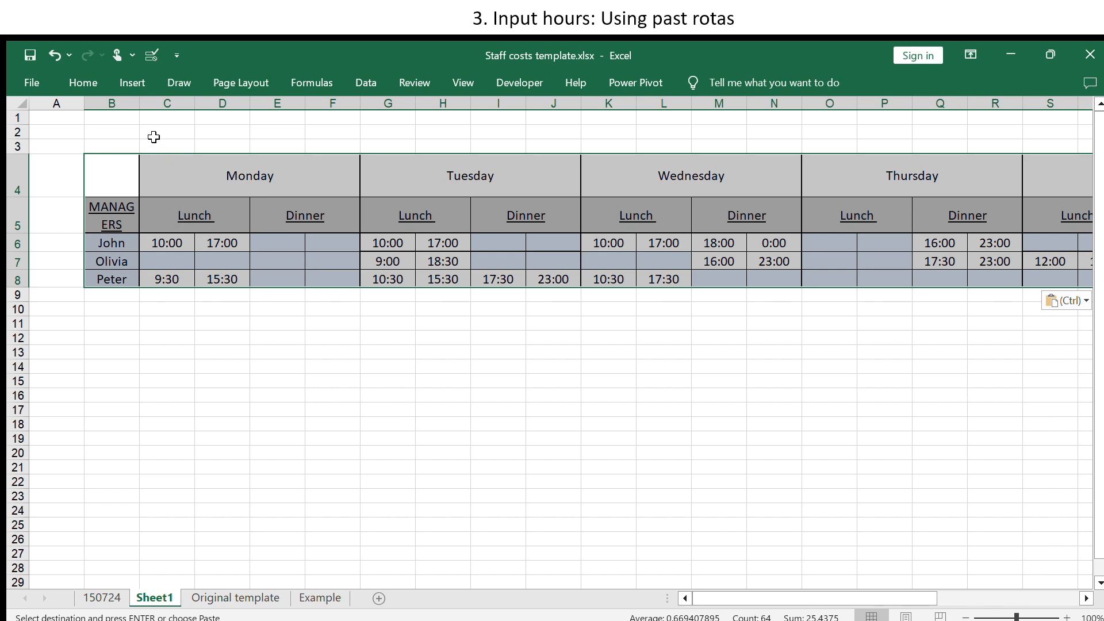
{"action": "left_click", "coordinate": [494, 410]}
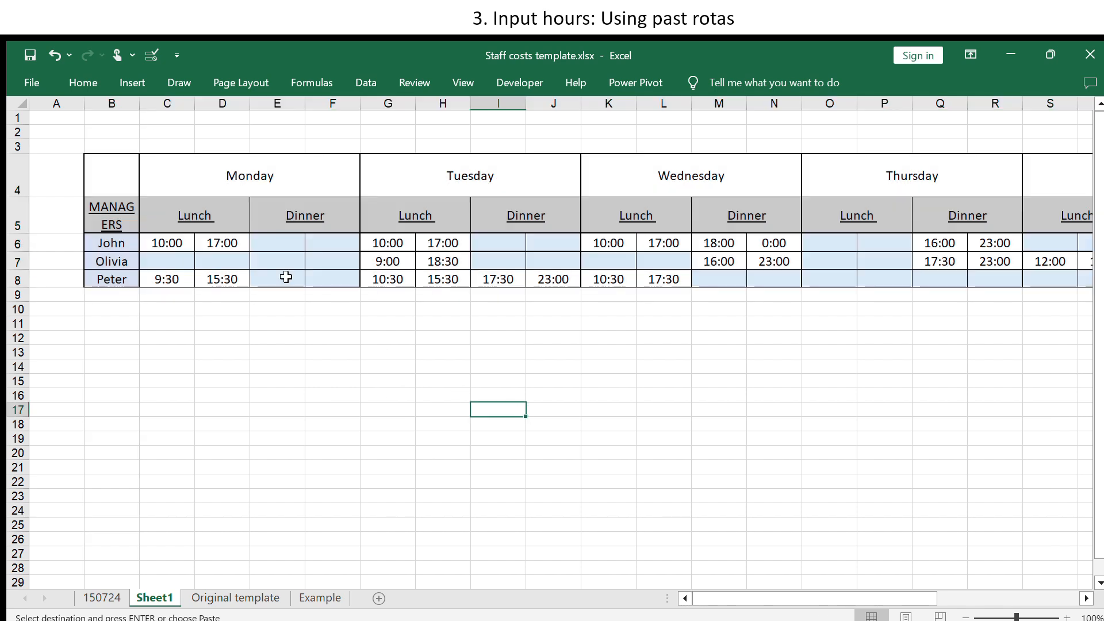
- Widen column B of Sheet1 so the MANAGERS heading fits on one line
{"action": "left_click_drag", "start_coordinate": [140, 104], "coordinate": [172, 105]}
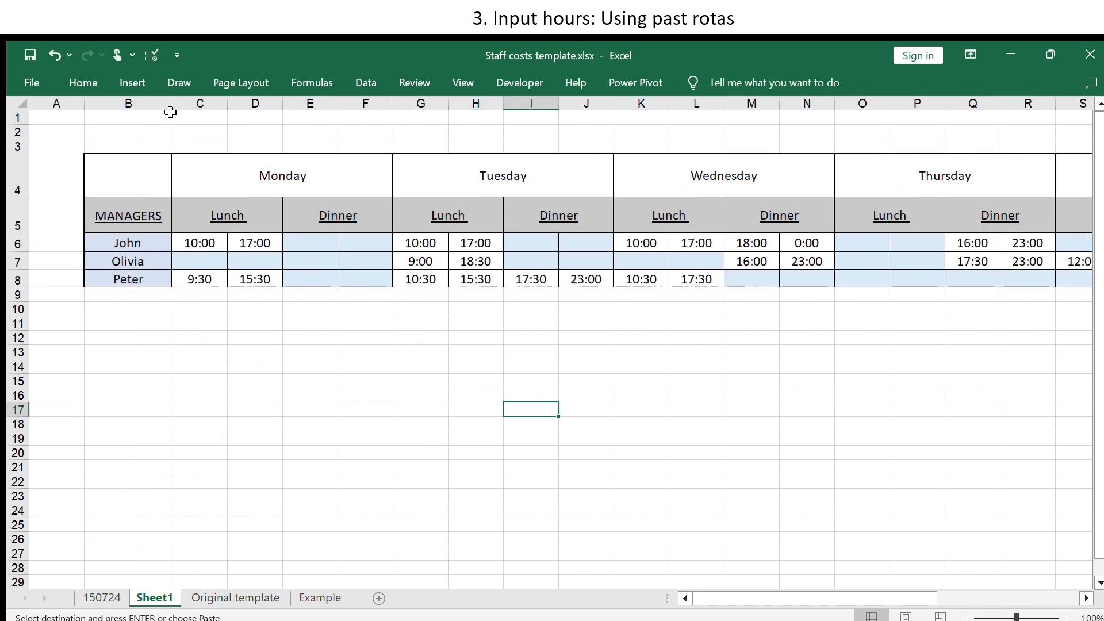
{"action": "scroll", "coordinate": [913, 462], "scroll_direction": "down", "scroll_amount": 1, "text": "ctrl"}
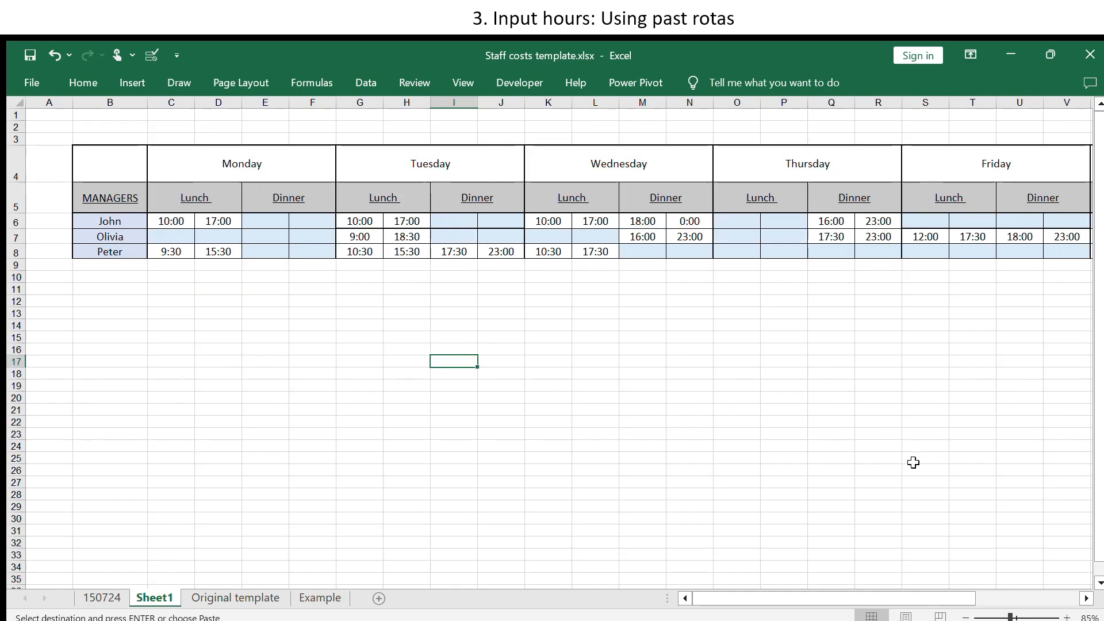
{"action": "scroll", "coordinate": [844, 439], "scroll_direction": "down", "scroll_amount": 1, "text": "ctrl"}
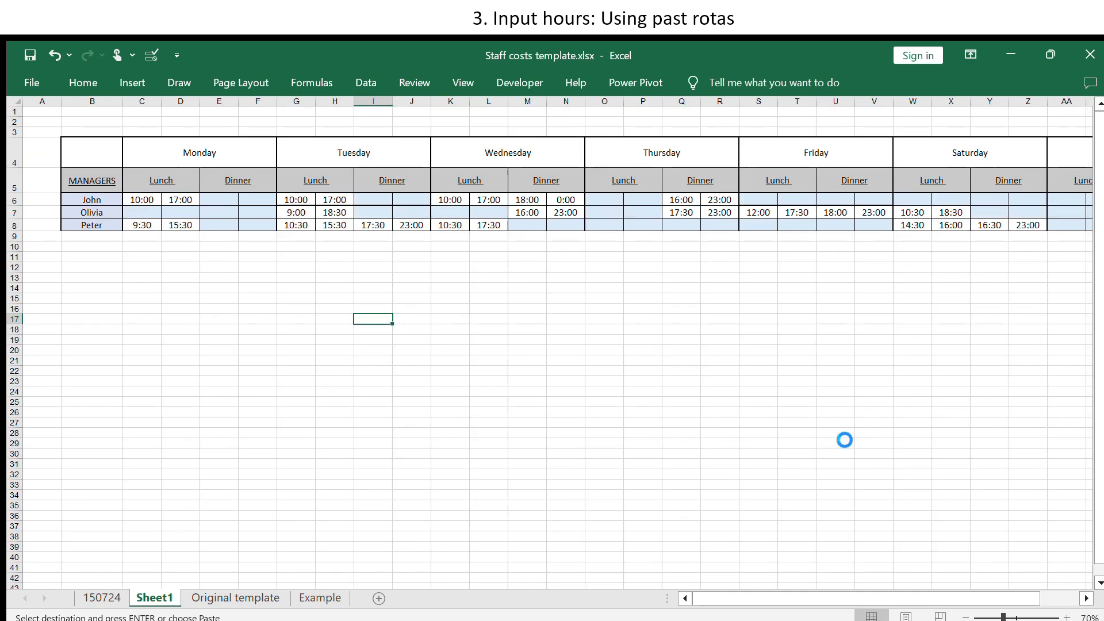
{"action": "scroll", "coordinate": [843, 439], "scroll_direction": "down", "scroll_amount": 1, "text": "ctrl"}
{"action": "left_click", "coordinate": [784, 423]}
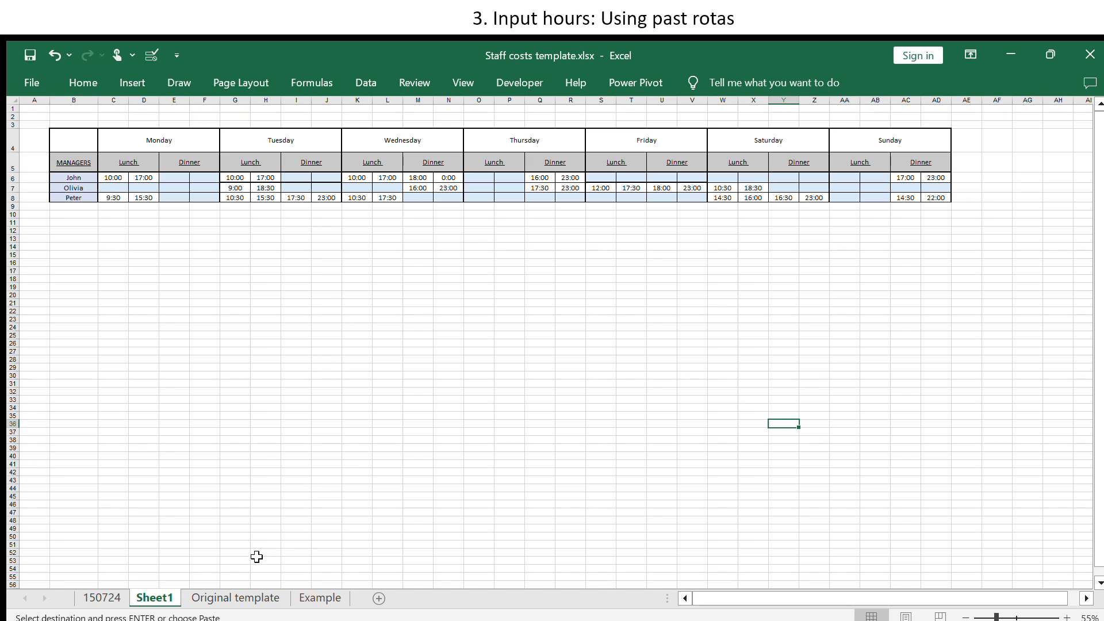
- Return to sheet 150724 and examine the placeholder names in column C of the HOST section
{"action": "left_click", "coordinate": [103, 598]}
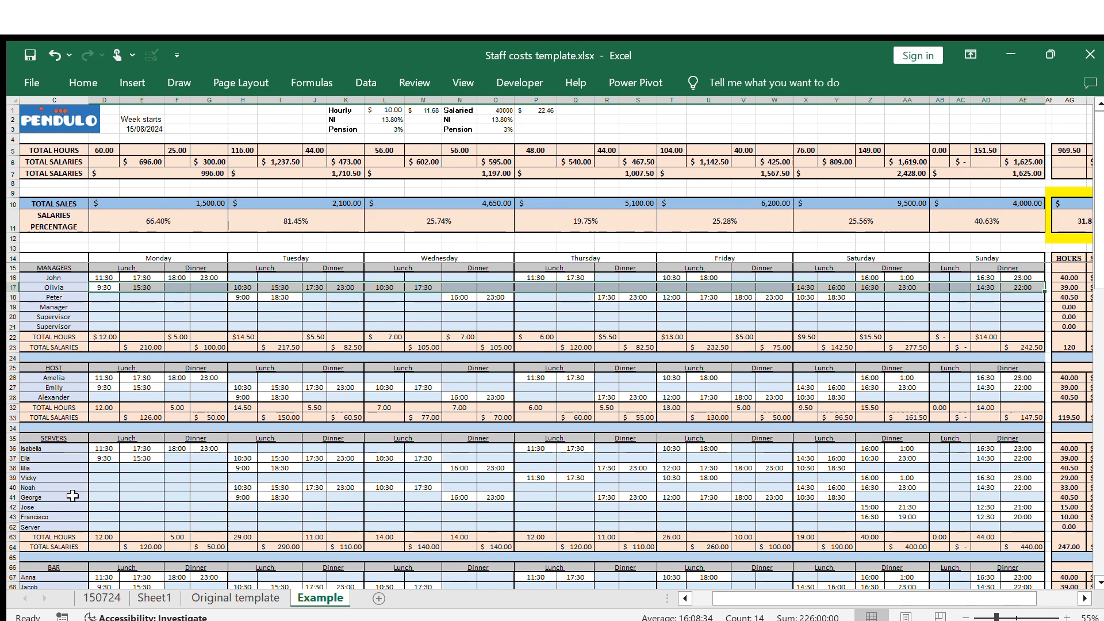
{"action": "left_click", "coordinate": [98, 598]}
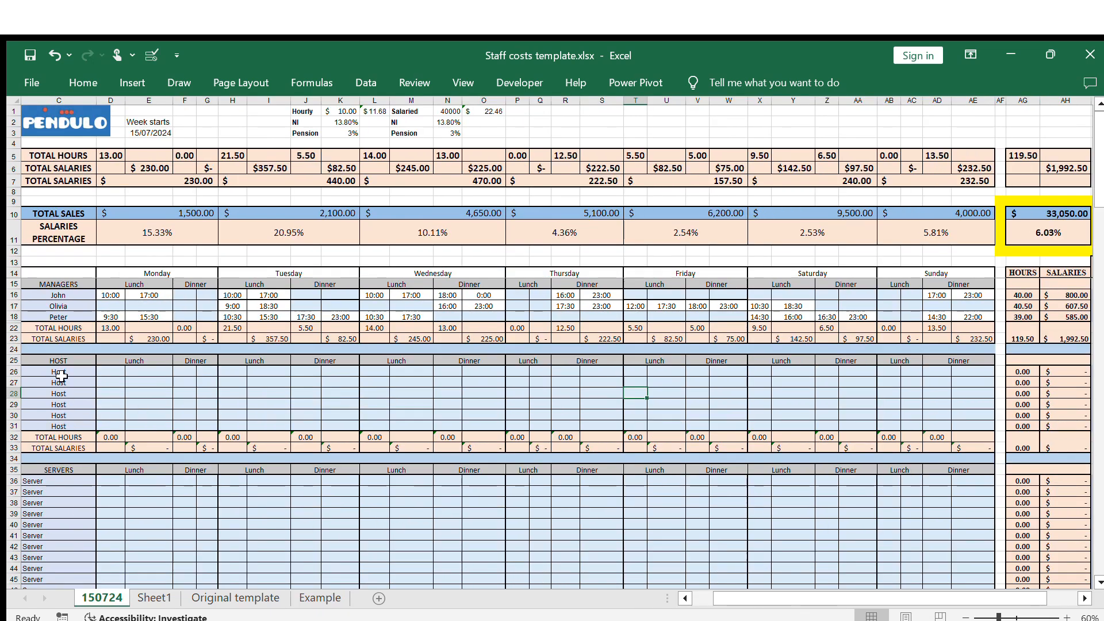
{"action": "left_click_drag", "start_coordinate": [60, 372], "coordinate": [60, 426]}
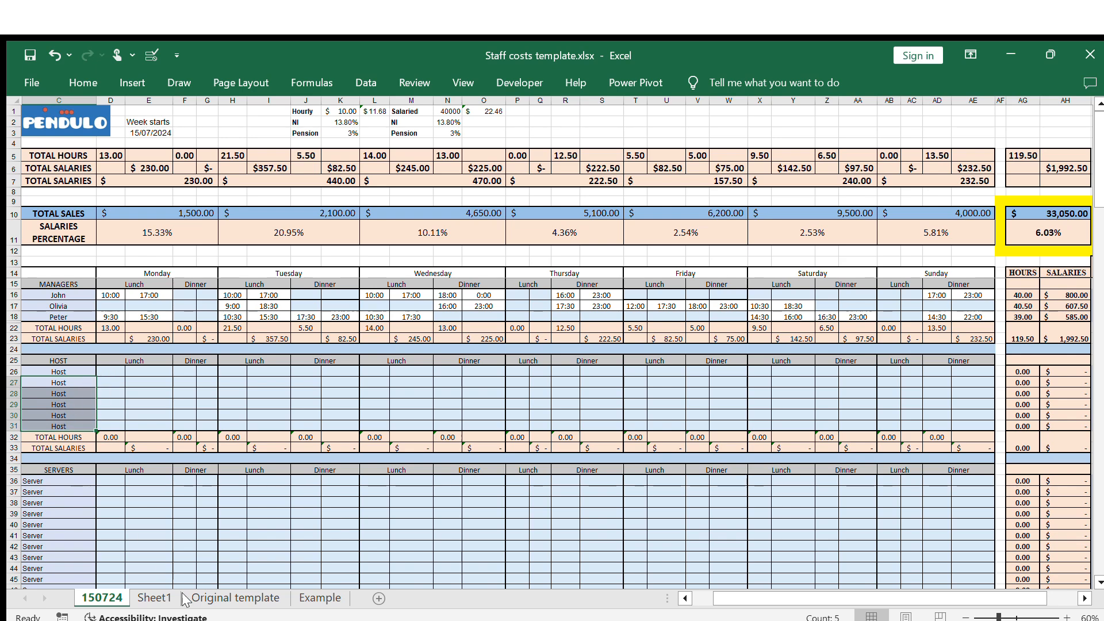
- Examine the filled-in host names in C26:C28 of the Example sheet and the hourly rate cells L1 and M1
{"action": "left_click", "coordinate": [312, 599]}
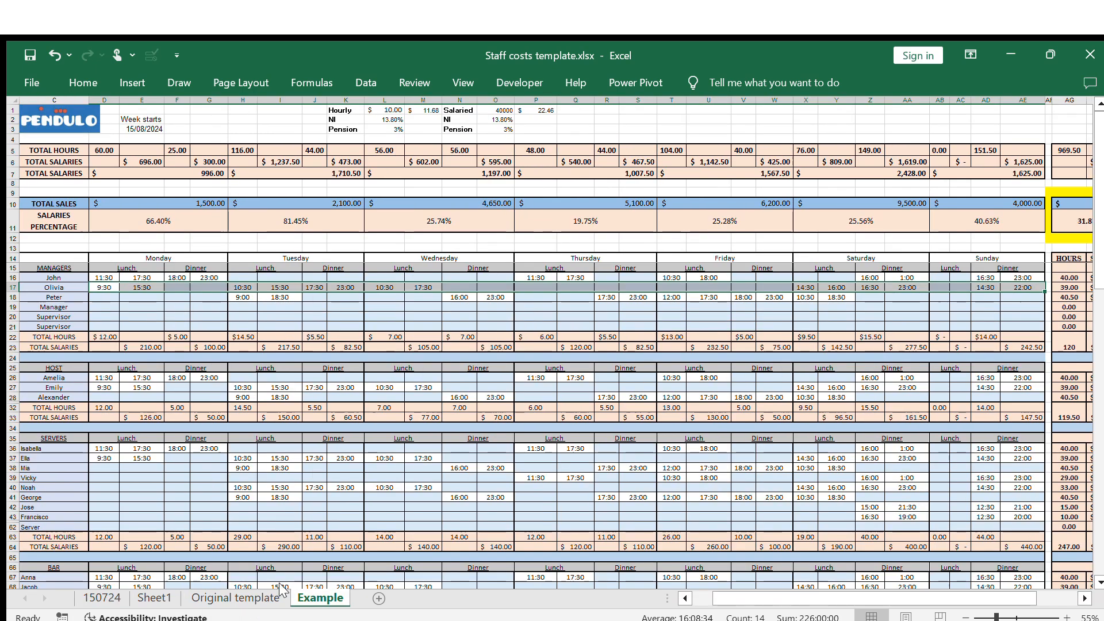
{"action": "left_click", "coordinate": [61, 380]}
{"action": "left_click", "coordinate": [66, 390]}
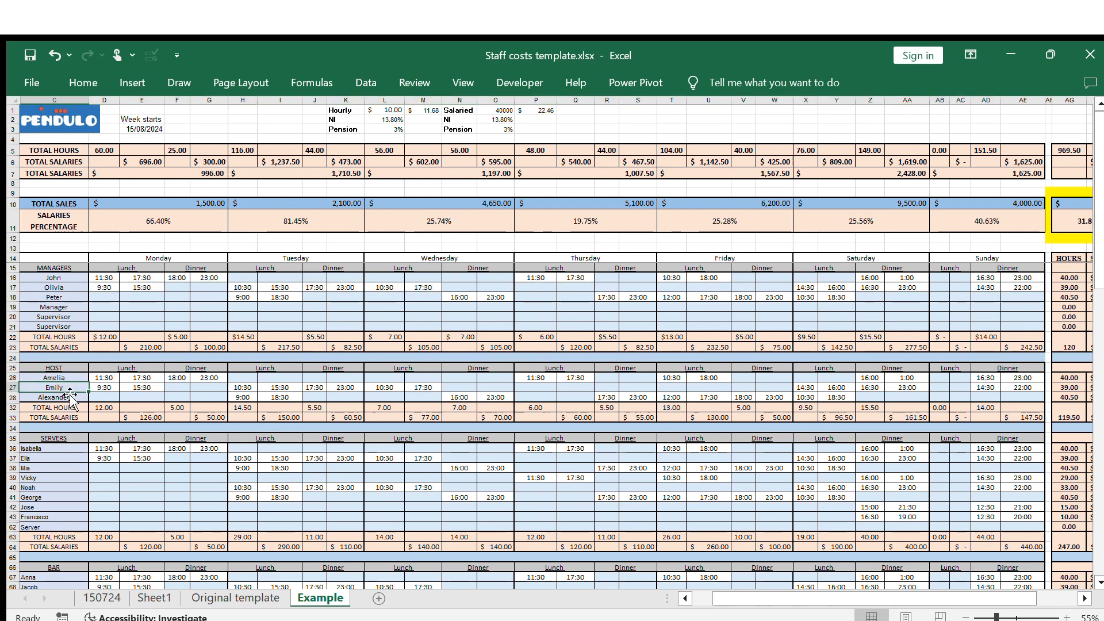
{"action": "left_click", "coordinate": [72, 397]}
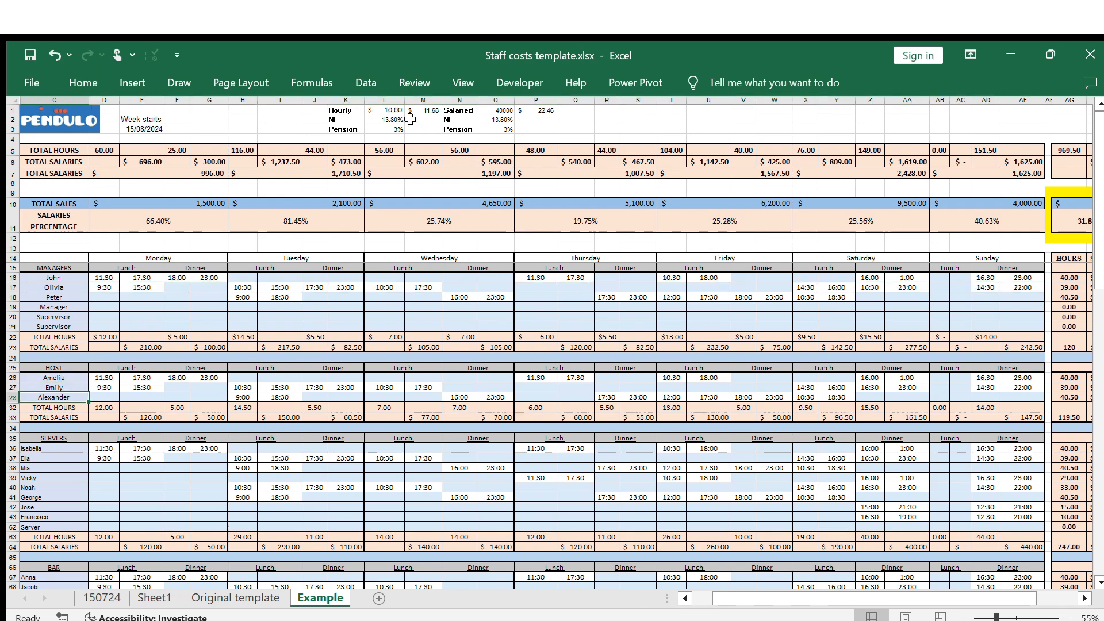
{"action": "left_click", "coordinate": [389, 111]}
{"action": "left_click", "coordinate": [429, 110]}
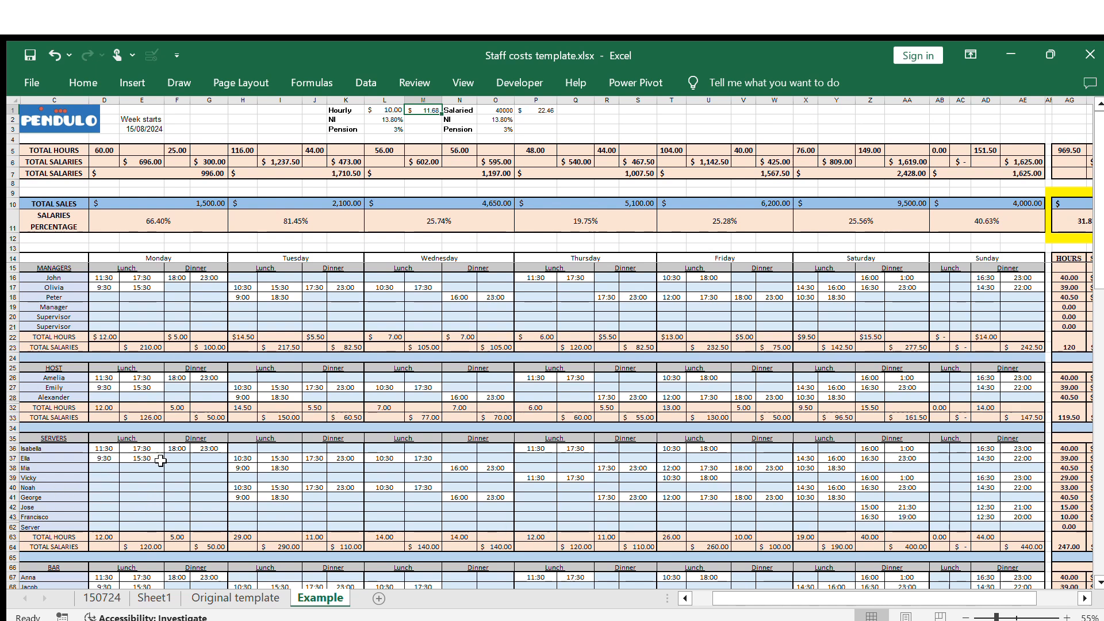
- Examine the servers' shifts in D36:AE38 and every department's weekly hours, salaries, agreed hours and differences
{"action": "left_click_drag", "start_coordinate": [103, 450], "coordinate": [1023, 470]}
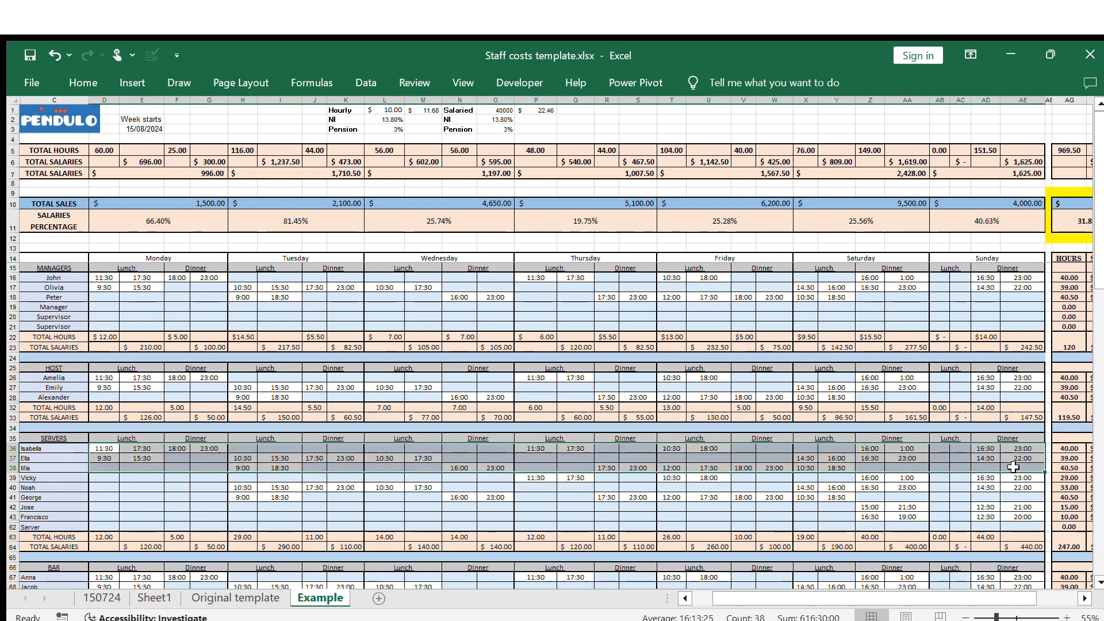
{"action": "left_click", "coordinate": [1085, 599]}
{"action": "left_click", "coordinate": [1085, 599]}
{"action": "left_click", "coordinate": [1085, 598]}
{"action": "scroll", "coordinate": [1029, 480], "scroll_direction": "down", "scroll_amount": 5}
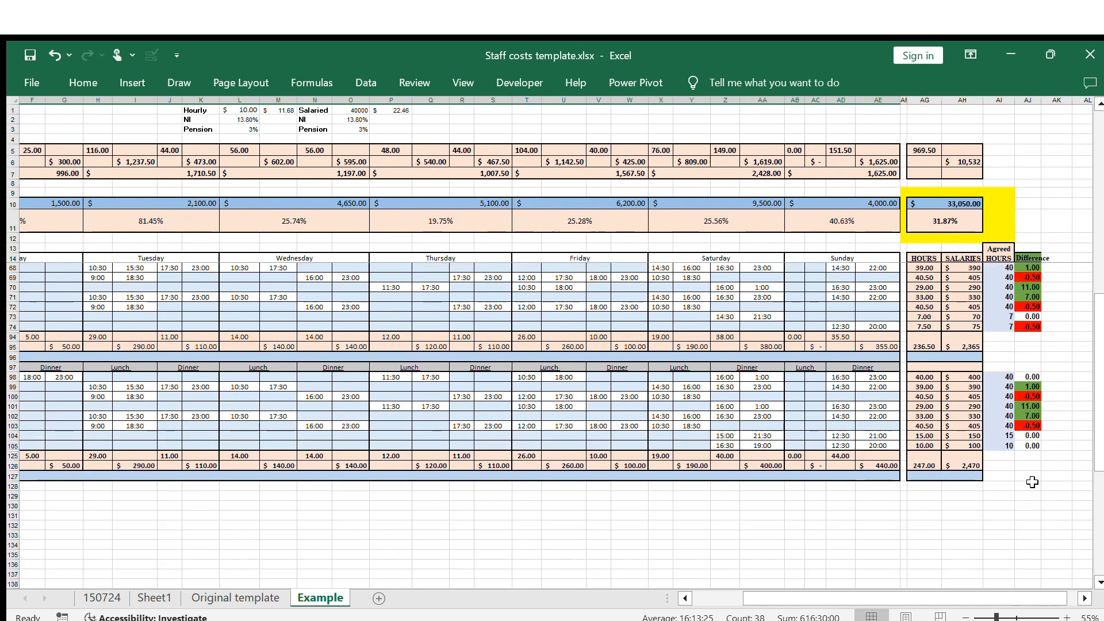
{"action": "scroll", "coordinate": [920, 383], "scroll_direction": "down", "scroll_amount": 4}
{"action": "scroll", "coordinate": [921, 383], "scroll_direction": "up", "scroll_amount": 9}
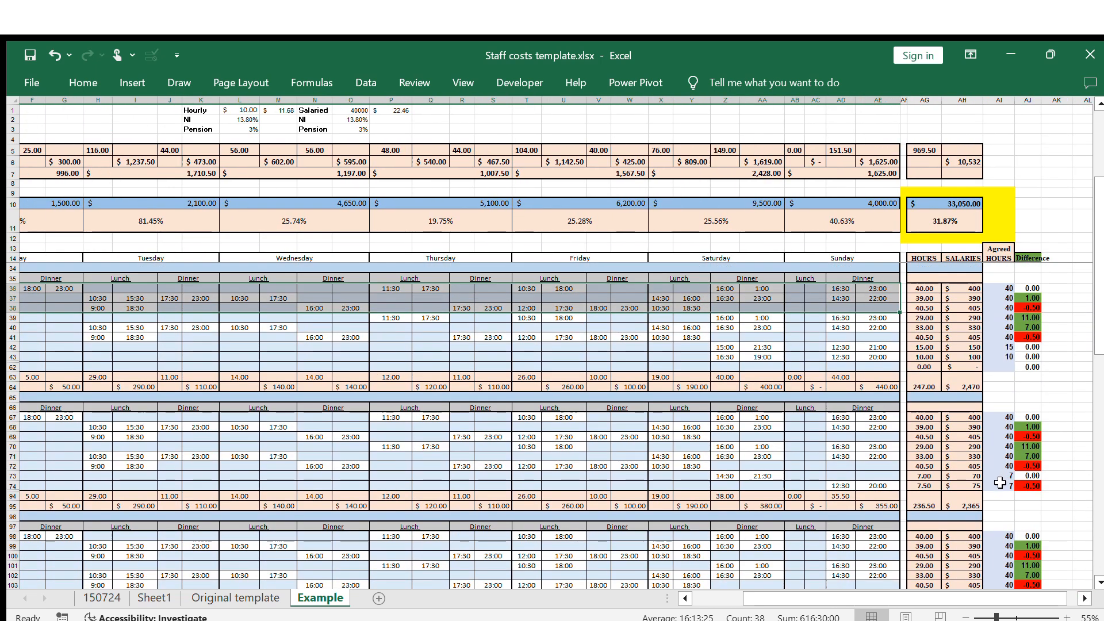
{"action": "scroll", "coordinate": [952, 585], "scroll_direction": "down", "scroll_amount": 5}
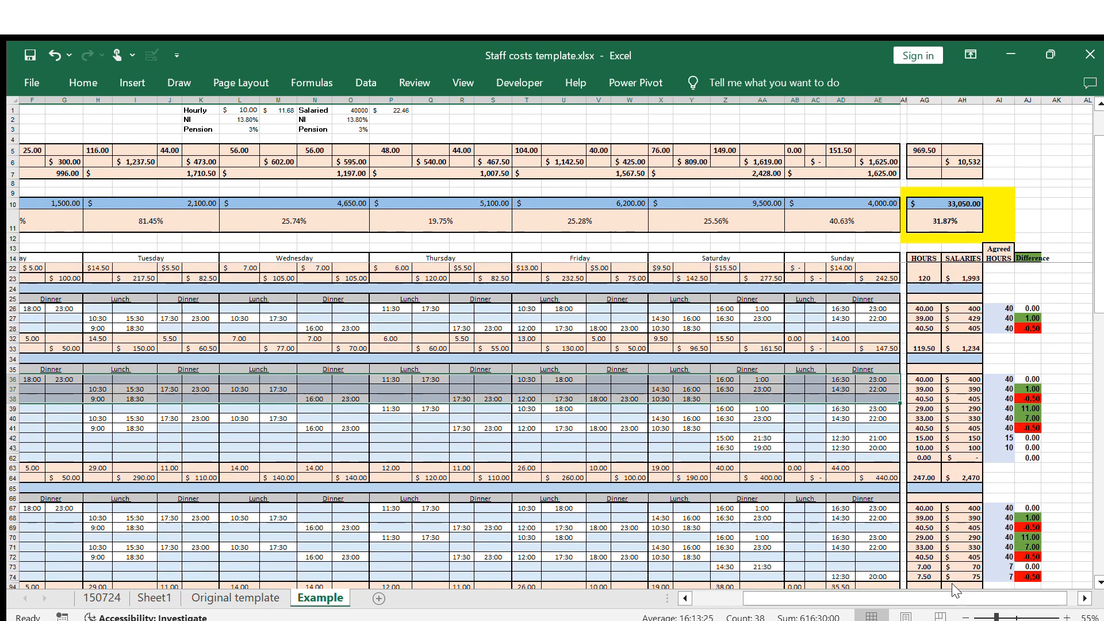
{"action": "scroll", "coordinate": [951, 583], "scroll_direction": "down", "scroll_amount": 2}
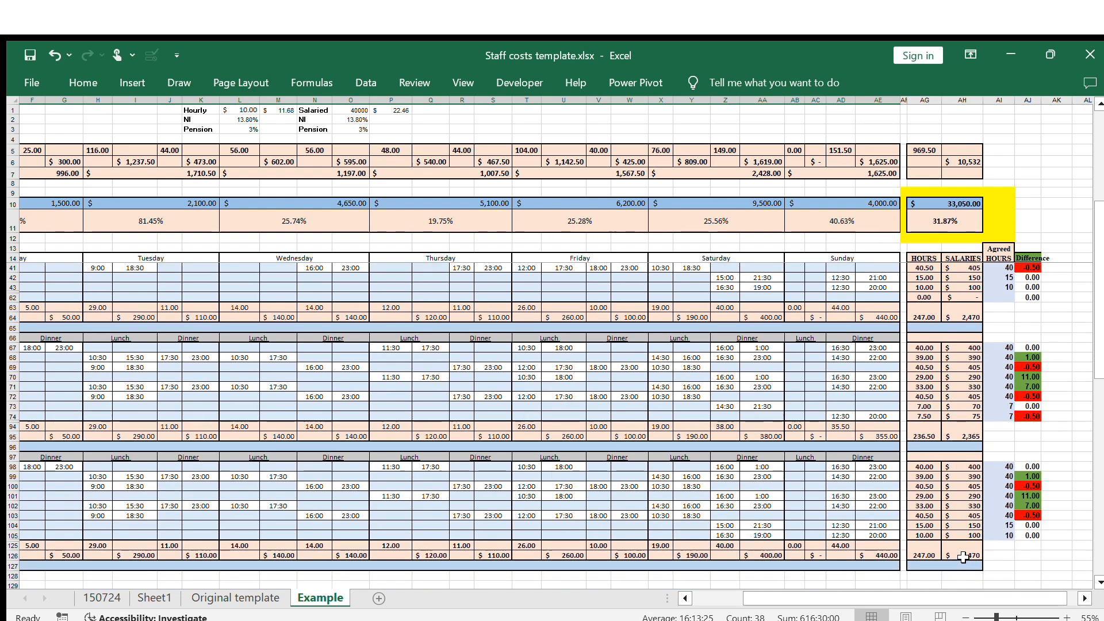
{"action": "scroll", "coordinate": [965, 483], "scroll_direction": "up", "scroll_amount": 5}
{"action": "scroll", "coordinate": [964, 480], "scroll_direction": "up", "scroll_amount": 3}
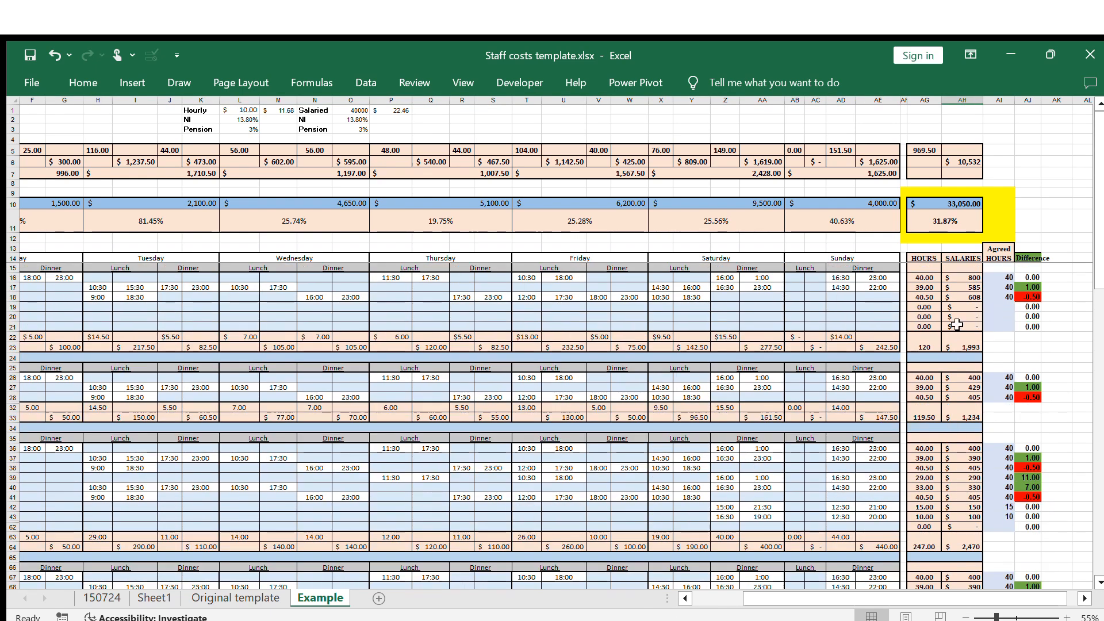
- Review the weekly total hours in AG5, total salaries in AH6 and total sales in AG10, plus the bar and kitchen figures
{"action": "left_click", "coordinate": [921, 150]}
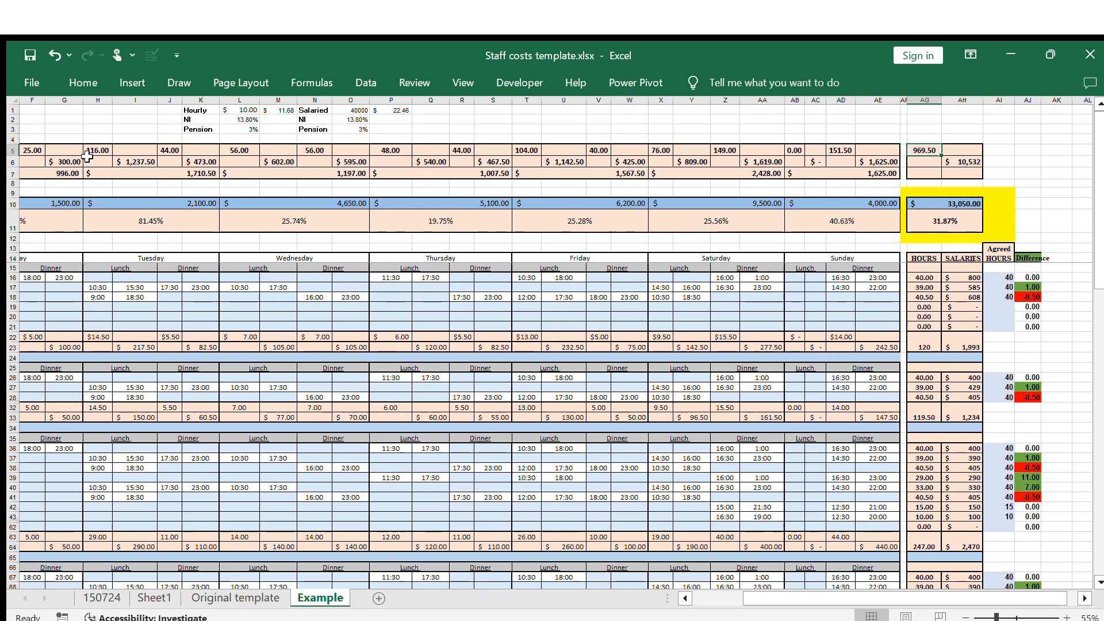
{"action": "left_click", "coordinate": [971, 162]}
{"action": "left_click", "coordinate": [970, 205]}
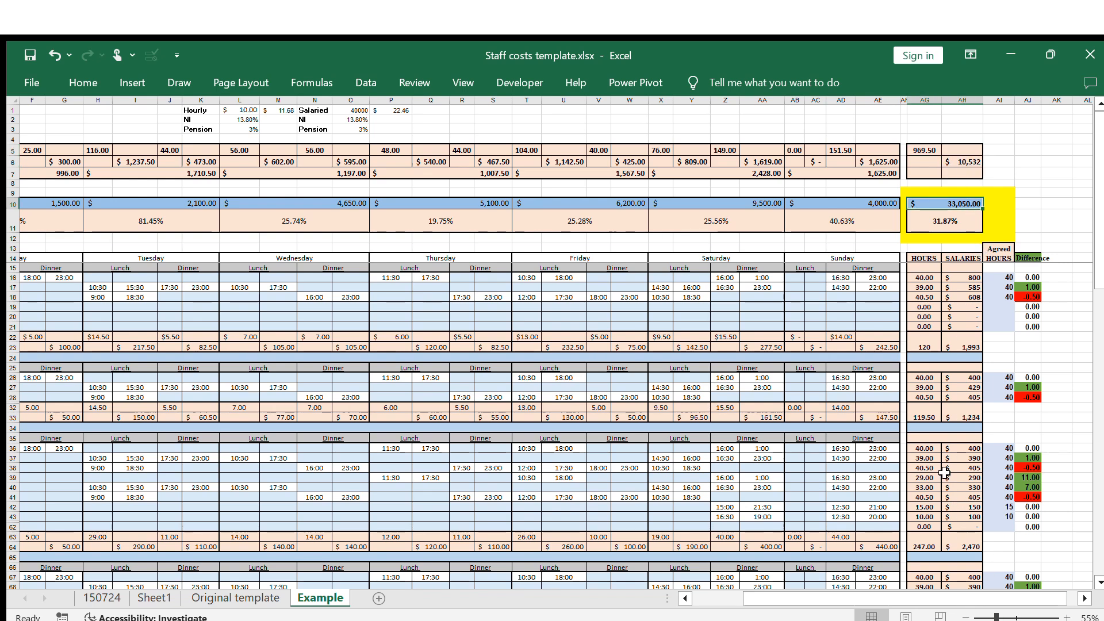
{"action": "scroll", "coordinate": [1030, 443], "scroll_direction": "down", "scroll_amount": 6}
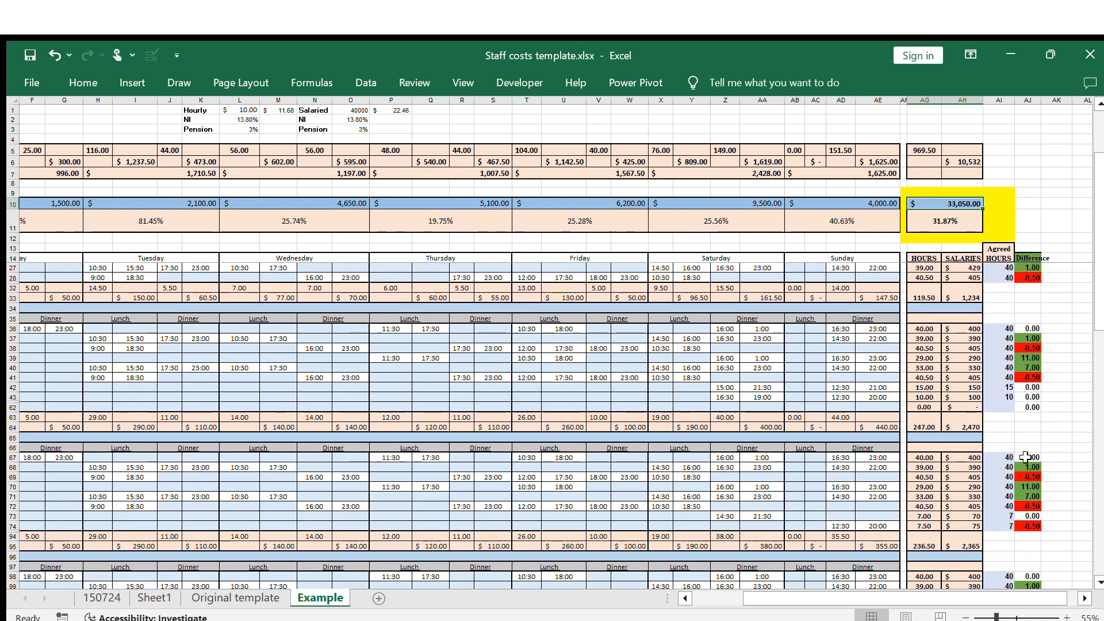
{"action": "scroll", "coordinate": [1011, 481], "scroll_direction": "down", "scroll_amount": 4}
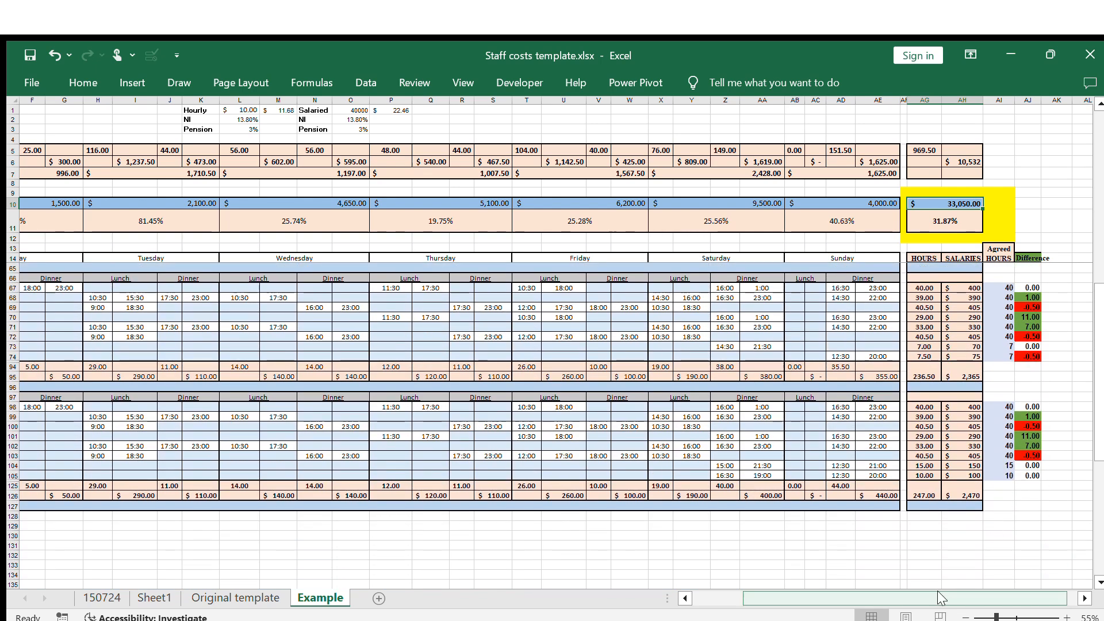
{"action": "scroll", "coordinate": [1012, 370], "scroll_direction": "up", "scroll_amount": 3}
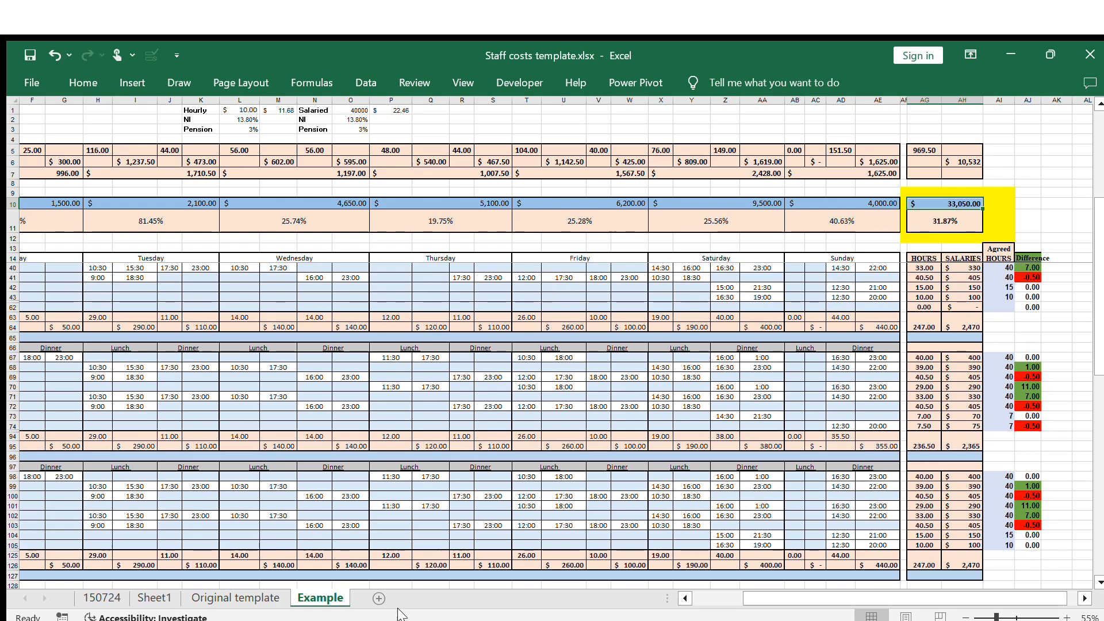
{"action": "left_click_drag", "start_coordinate": [829, 591], "coordinate": [745, 592]}
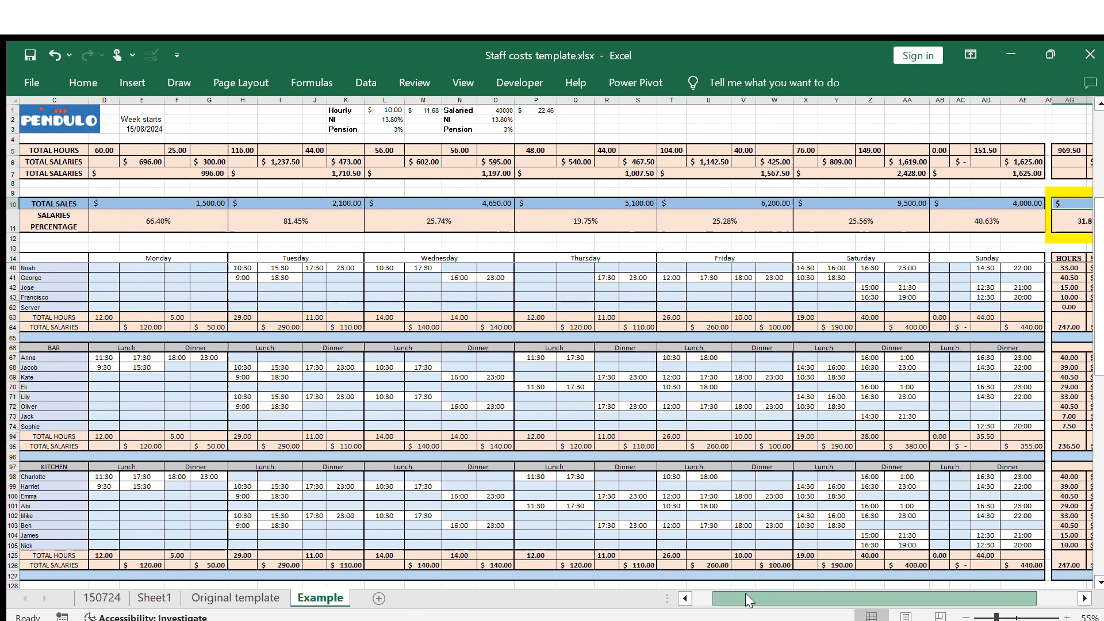
{"action": "scroll", "coordinate": [519, 471], "scroll_direction": "up", "scroll_amount": 3}
{"action": "scroll", "coordinate": [519, 471], "scroll_direction": "up", "scroll_amount": 4}
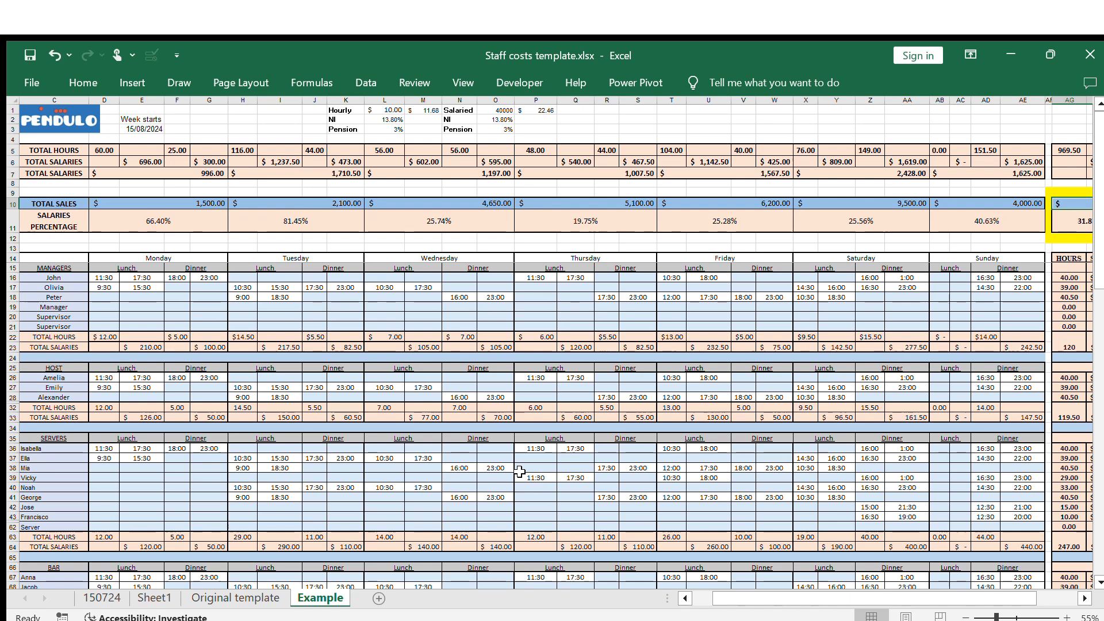
- Compare staff hours with the Agreed Hours and Difference columns, and look over the server, bar and kitchen rotas
{"action": "left_click", "coordinate": [1086, 598]}
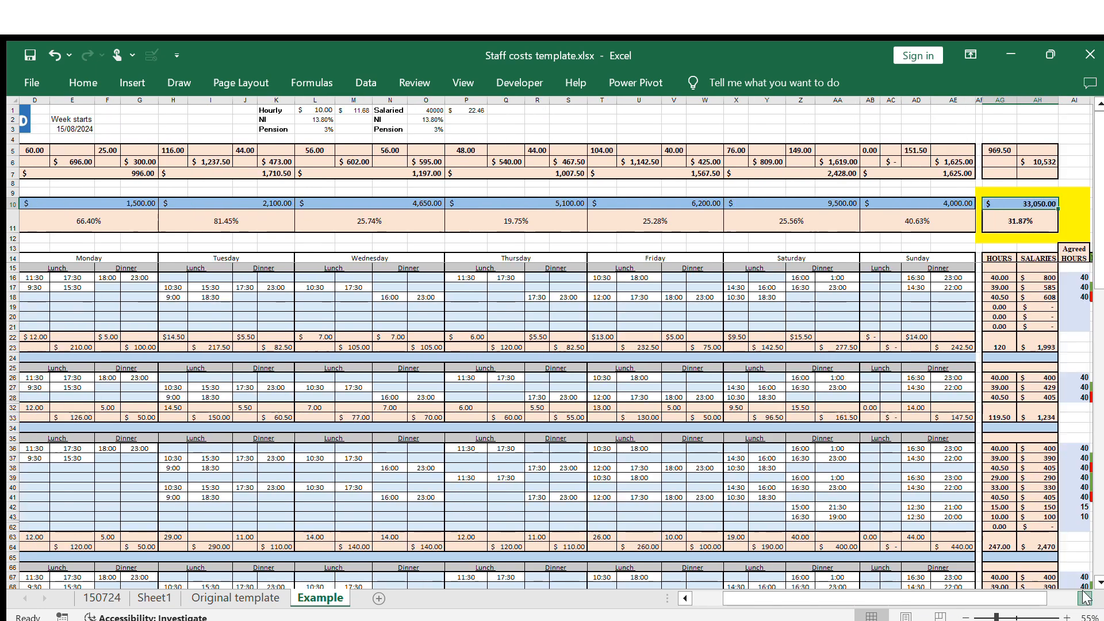
{"action": "left_click", "coordinate": [1086, 598]}
{"action": "left_click", "coordinate": [1085, 598]}
{"action": "left_click", "coordinate": [1085, 598]}
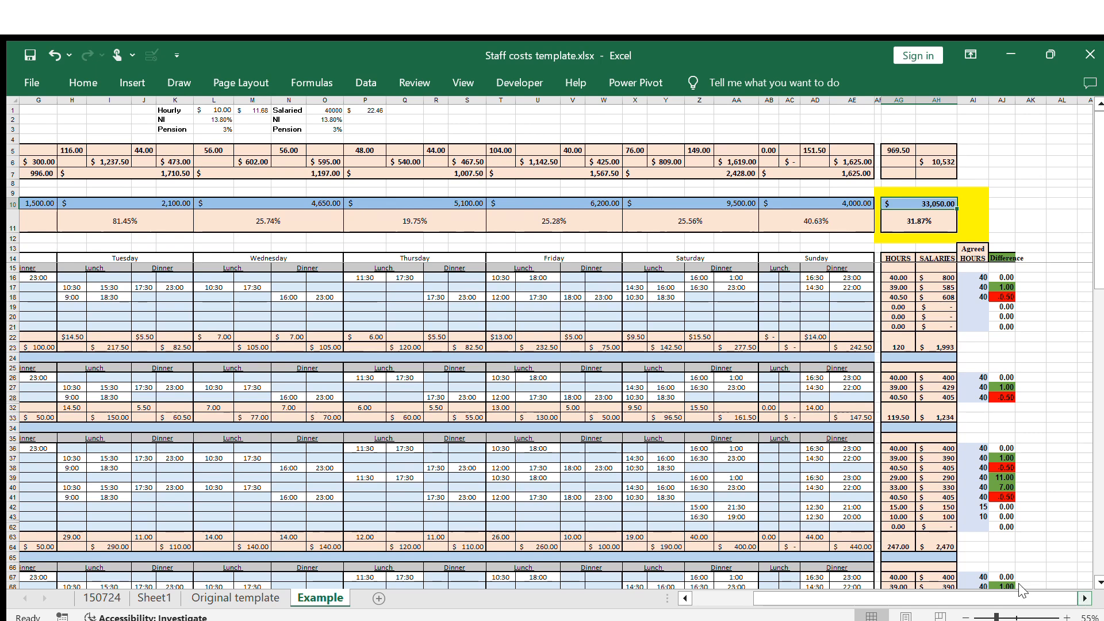
{"action": "left_click_drag", "start_coordinate": [831, 598], "coordinate": [769, 600]}
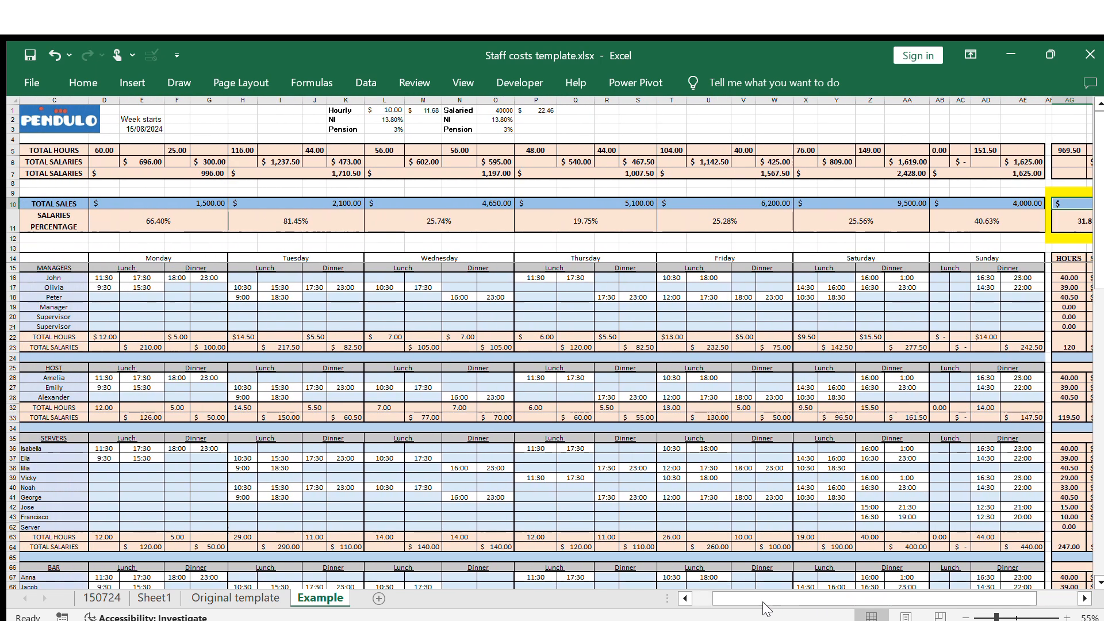
{"action": "scroll", "coordinate": [406, 509], "scroll_direction": "down", "scroll_amount": 3}
{"action": "scroll", "coordinate": [406, 509], "scroll_direction": "down", "scroll_amount": 3}
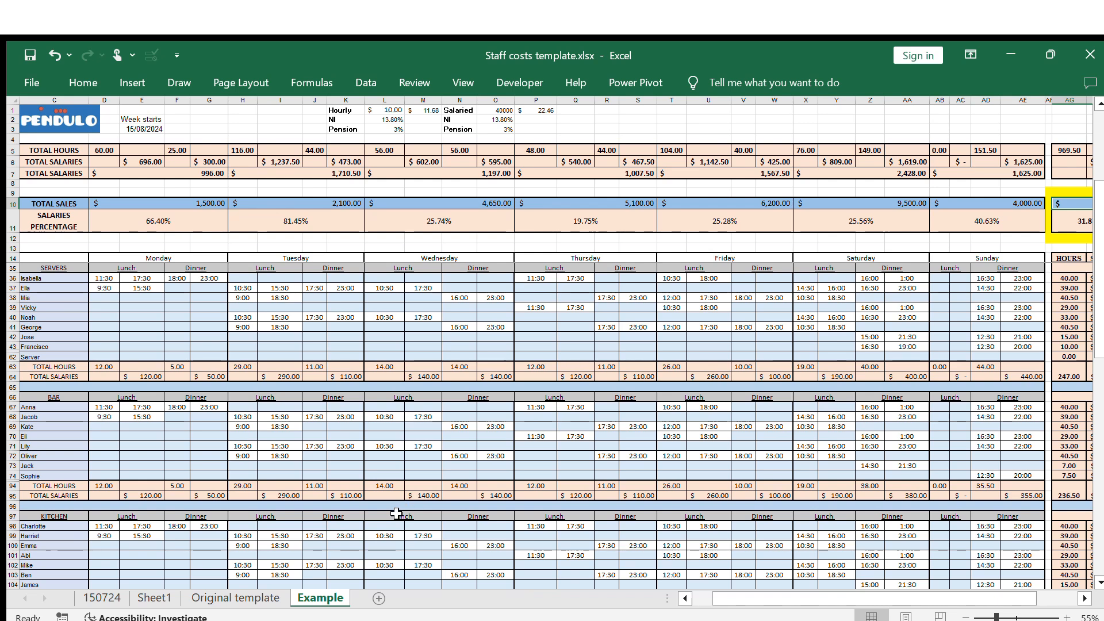